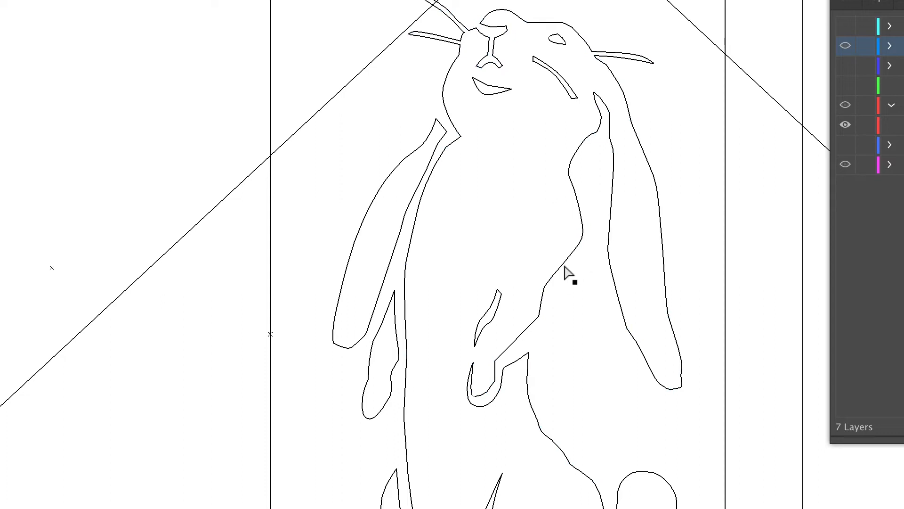
left_click(544, 286)
left_click(528, 397)
left_click_drag(529, 398, 536, 398)
left_click(559, 447)
left_click_drag(557, 447, 562, 443)
left_click(605, 443)
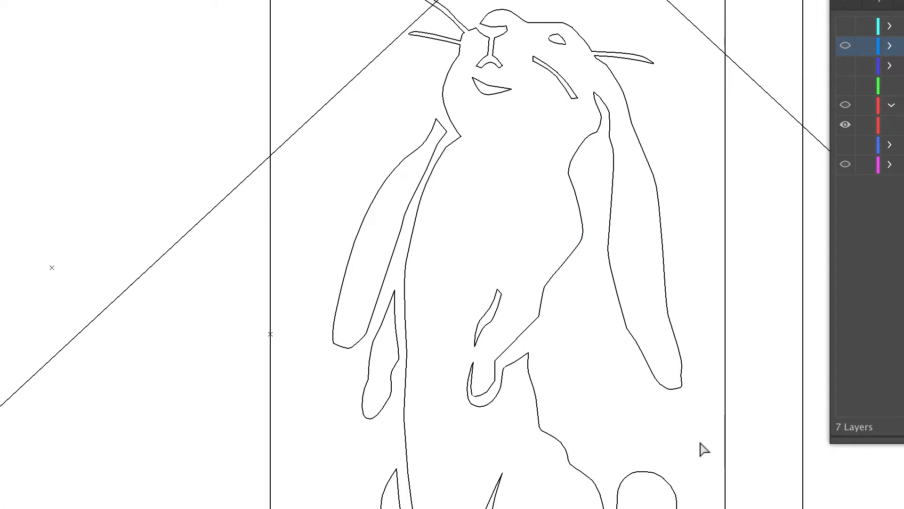
scroll(725, 464, "down", 5)
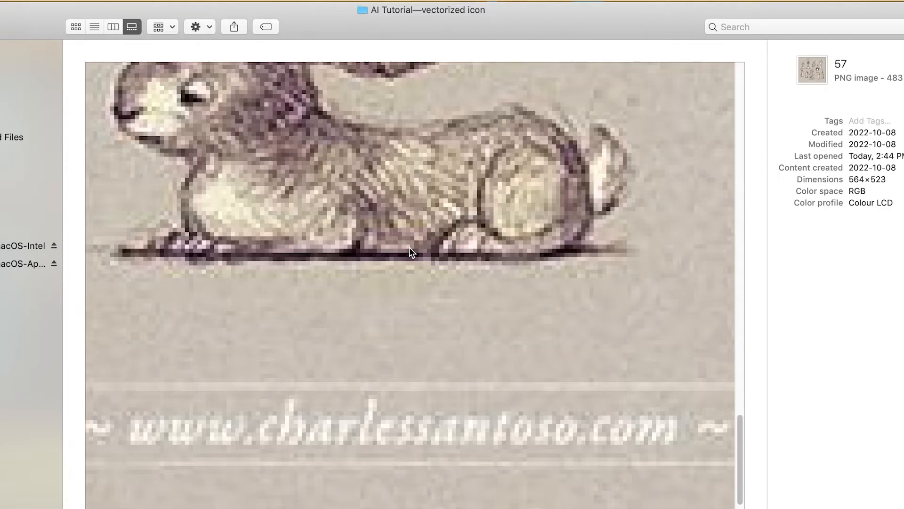
scroll(409, 247, "down", 10)
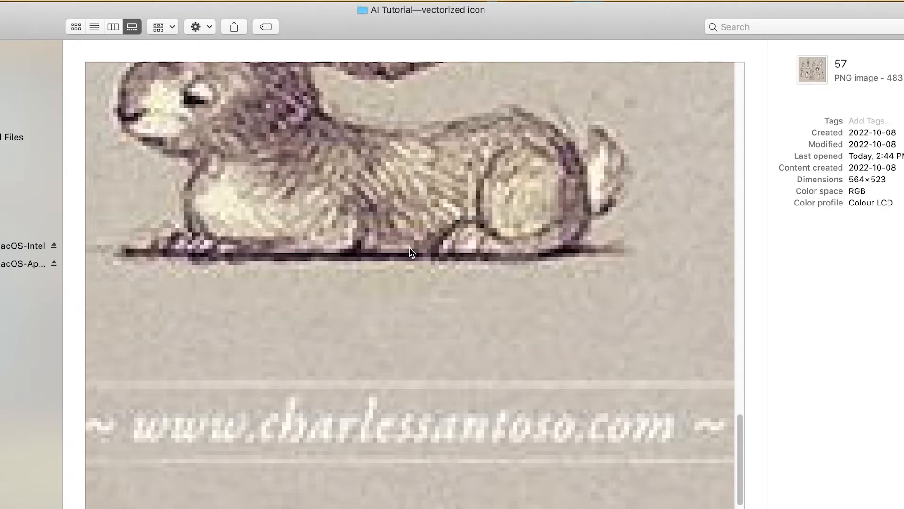
scroll(408, 254, "down", 3)
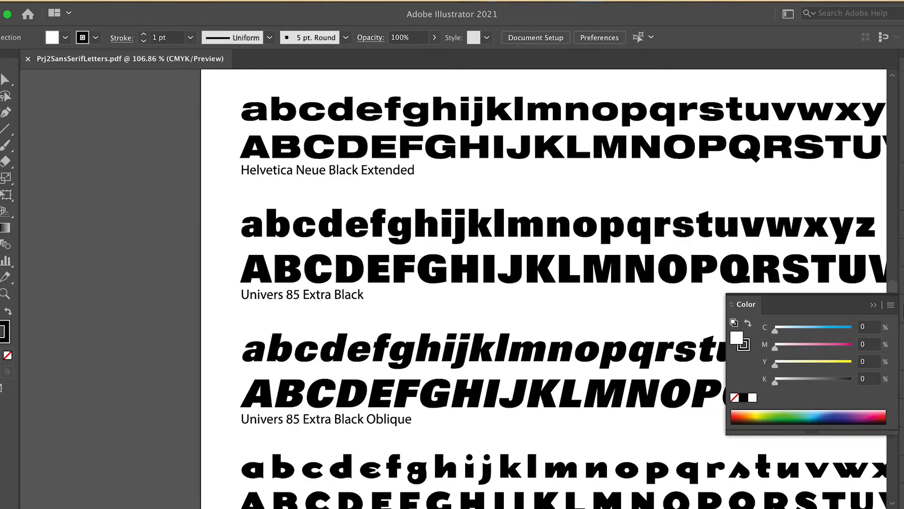
Step: Create a new 8 x 10 in document from the recent custom preset
left_click(52, 2)
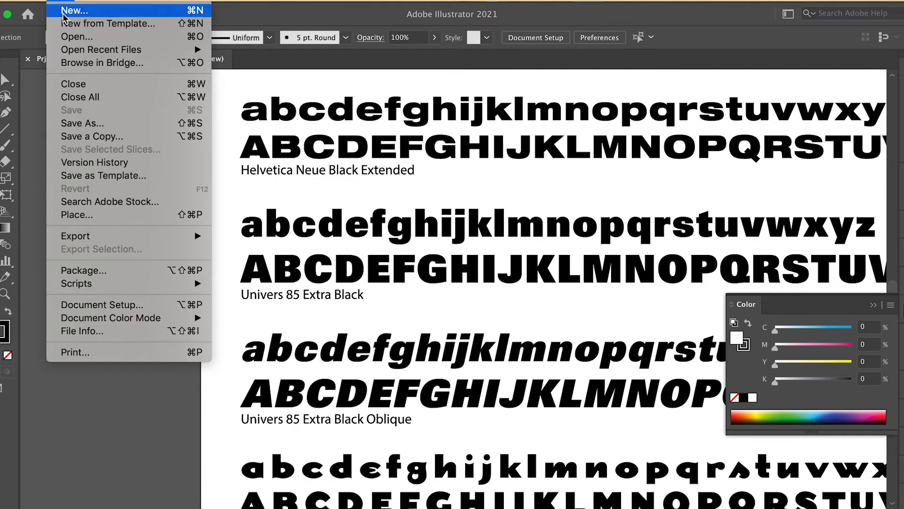
left_click(65, 11)
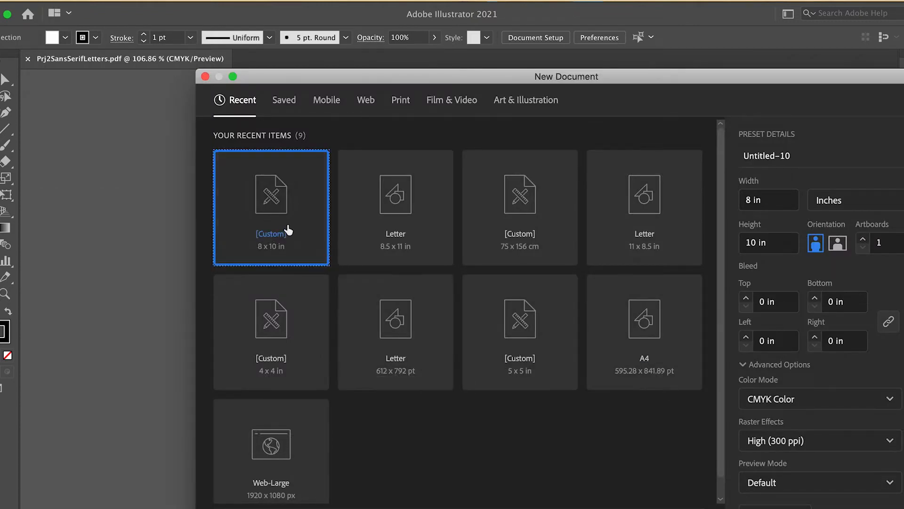
left_click(751, 198)
left_click_drag(761, 242, 692, 241)
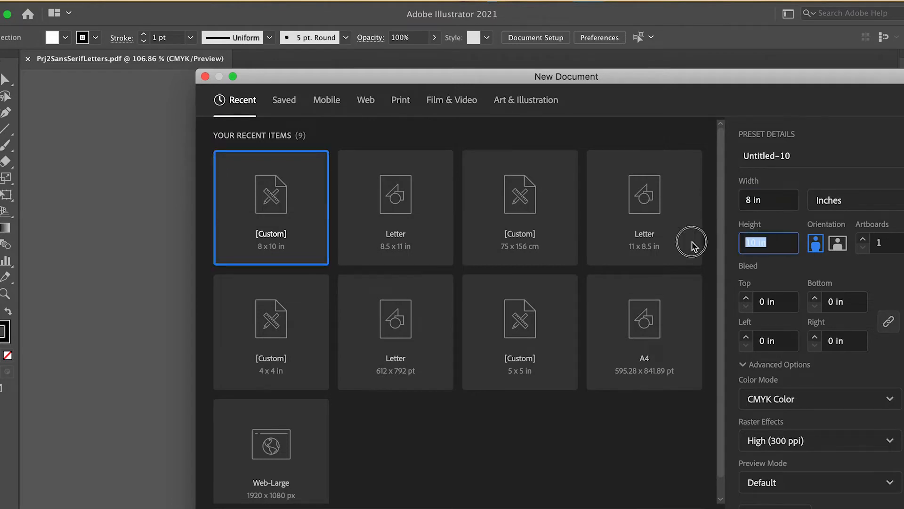
key("Return")
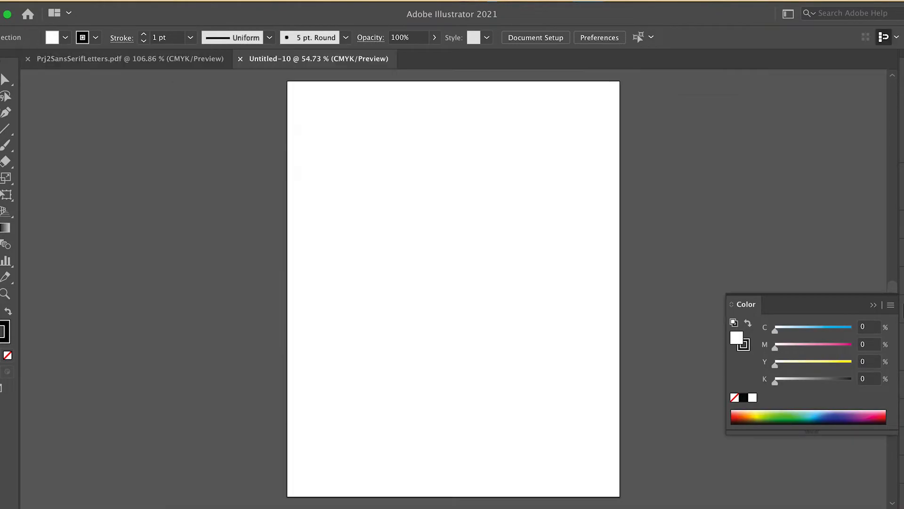
Step: Copy the Dogma Black uppercase R from the letters PDF and paste it into the new document
key("ctrl+Tab")
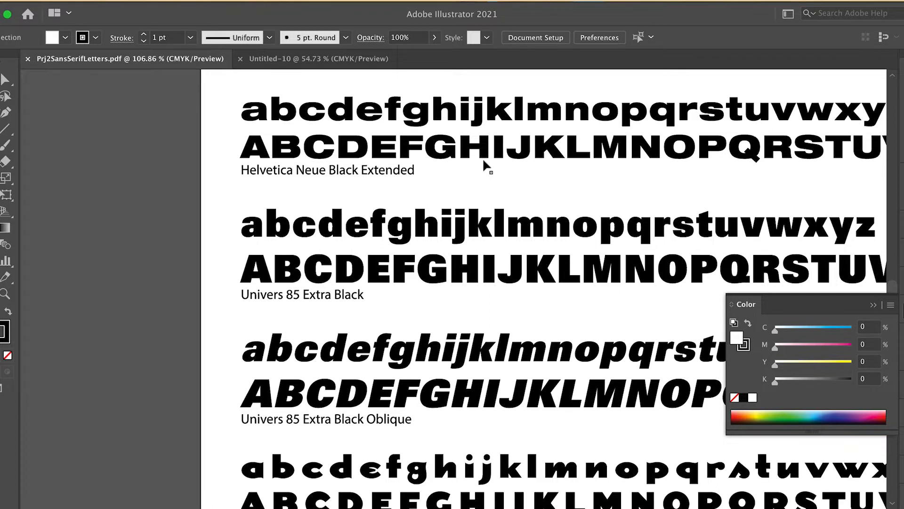
scroll(775, 315, "down", 1)
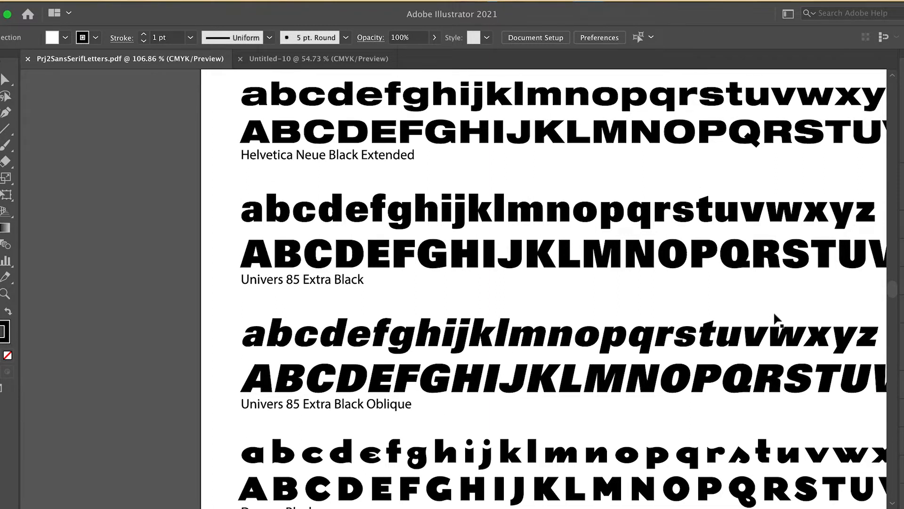
scroll(780, 494, "down", 1)
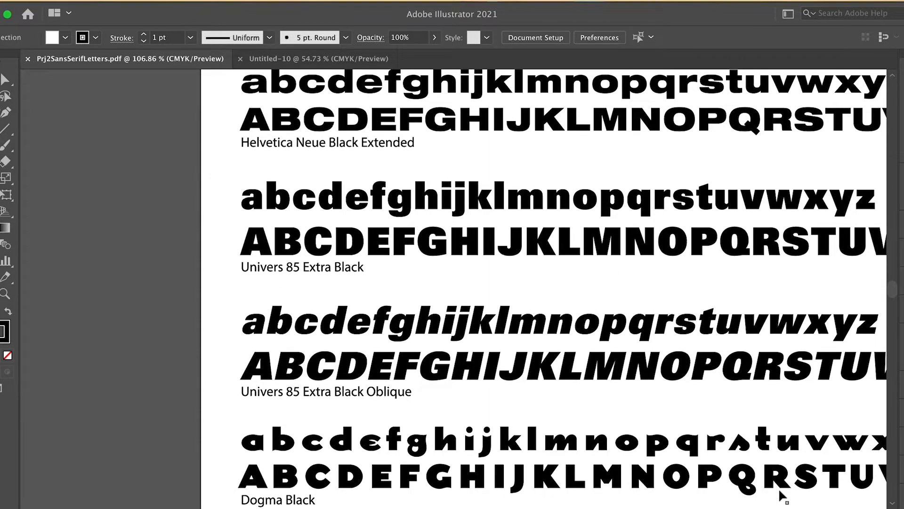
left_click(778, 479)
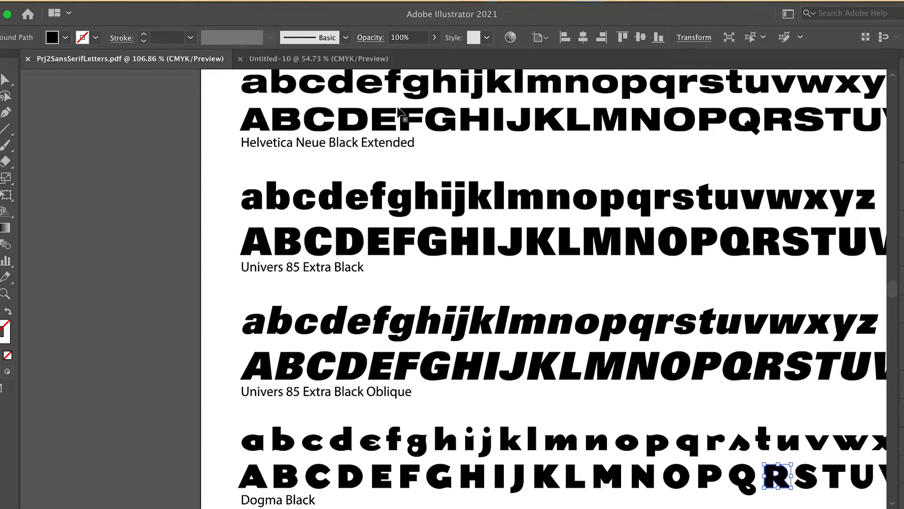
left_click(340, 61)
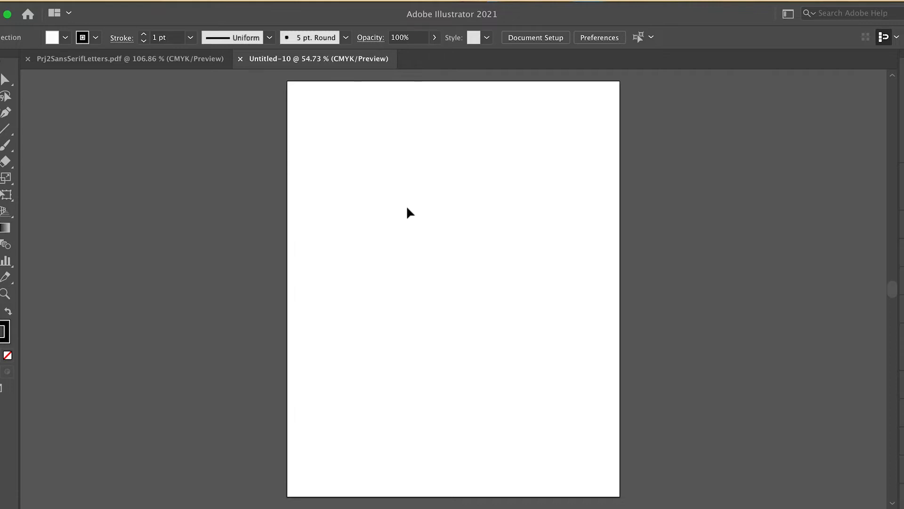
key("super+v")
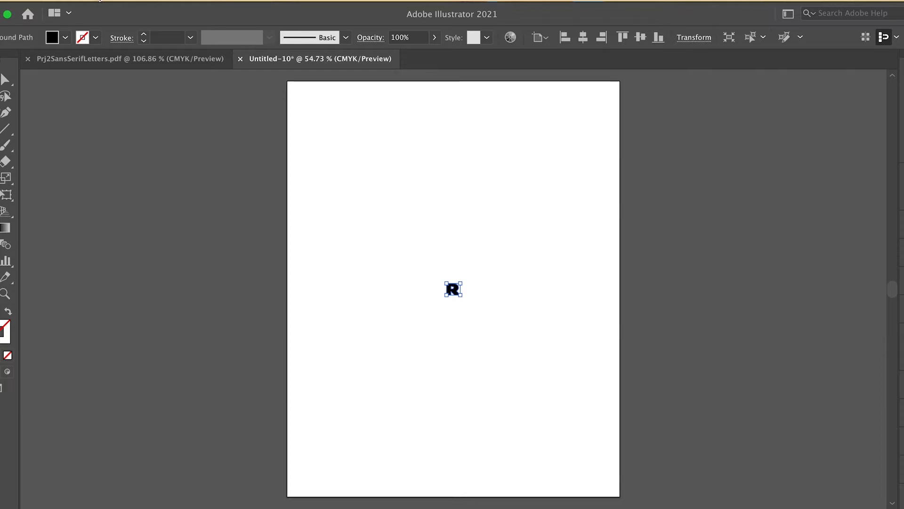
Step: Save the document as Vectorized Rabbit Drawing.ai with the default Illustrator 2020 options
left_click(61, 2)
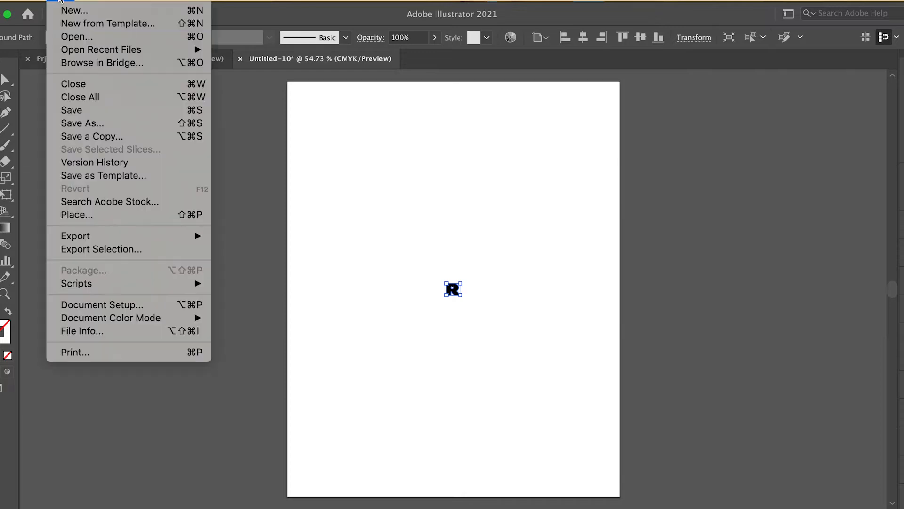
left_click(87, 113)
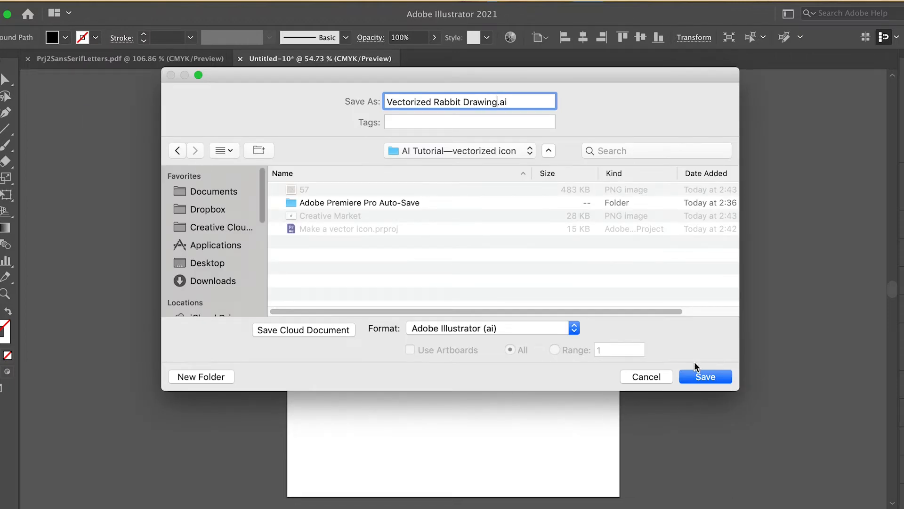
left_click(700, 375)
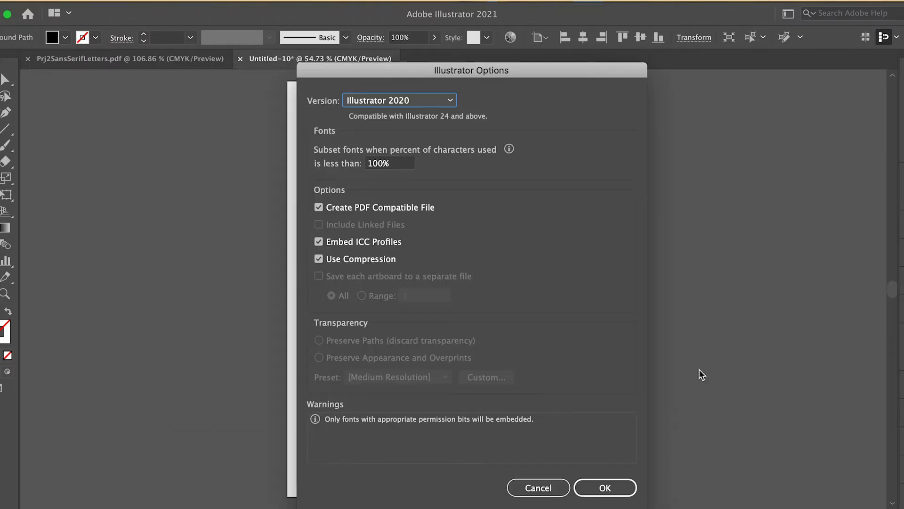
left_click(603, 487)
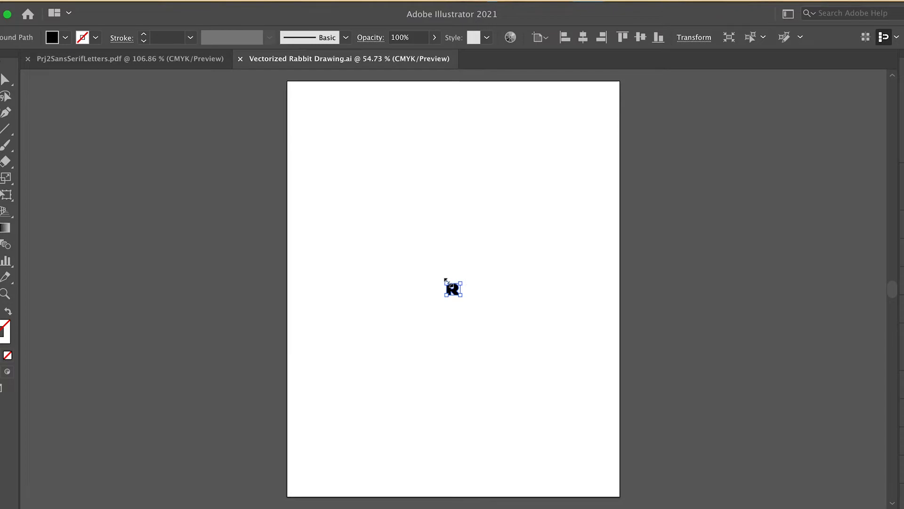
Step: Scale the pasted R up to fill most of the artboard width, undoing the extra reshaping attempts
left_click_drag(462, 283, 680, 160)
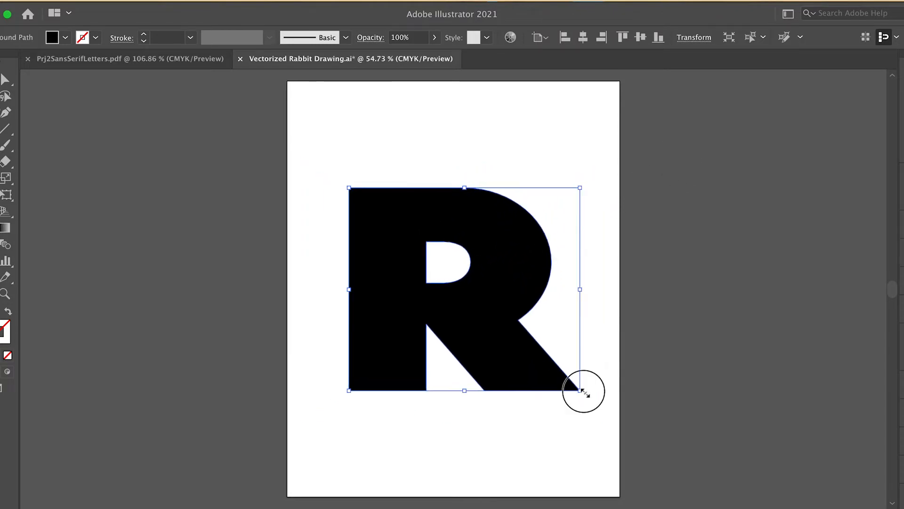
left_click_drag(583, 391, 512, 456)
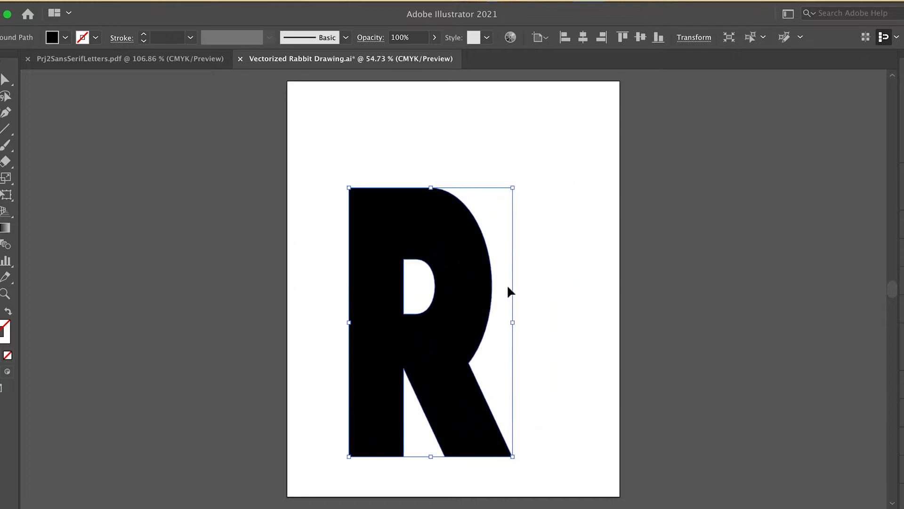
left_click_drag(509, 187, 607, 351)
left_click_drag(571, 387, 488, 286)
key("super+z")
key("super+z")
key("super+z")
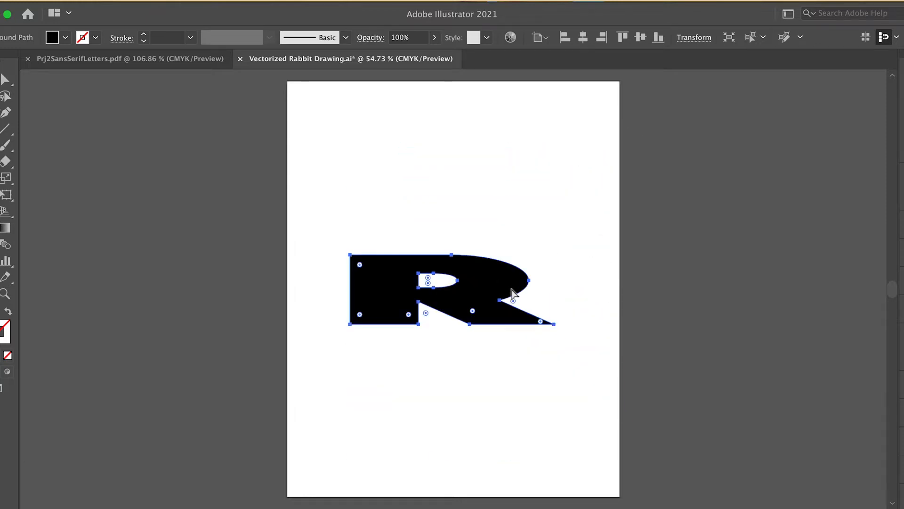
key("super+z")
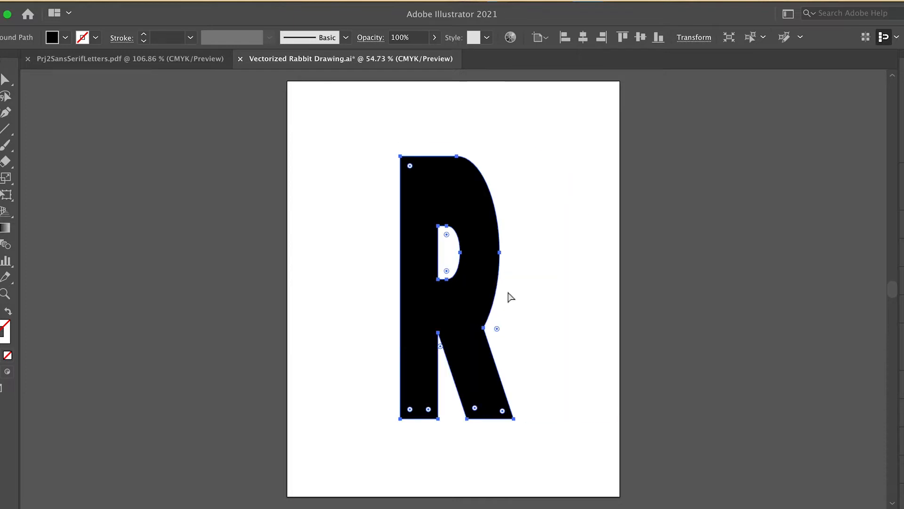
key("super+z")
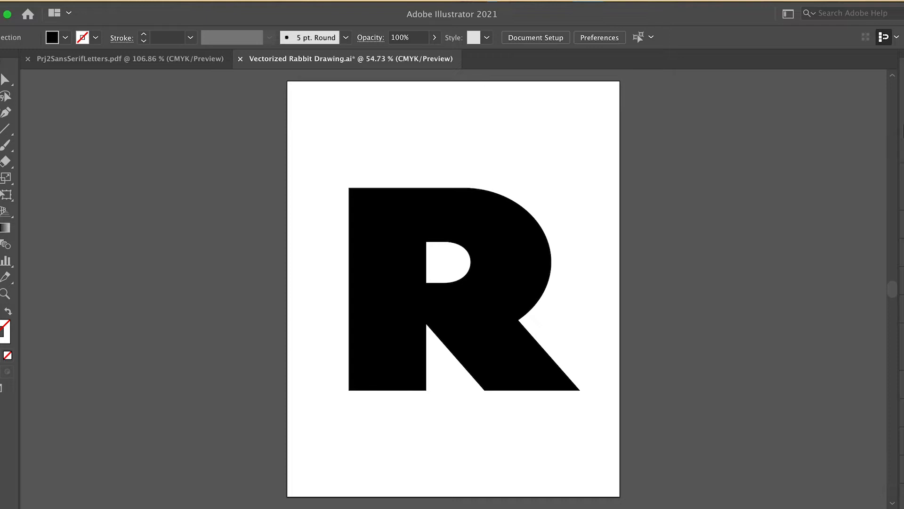
Step: Add a new layer above Layer 1
left_click(900, 142)
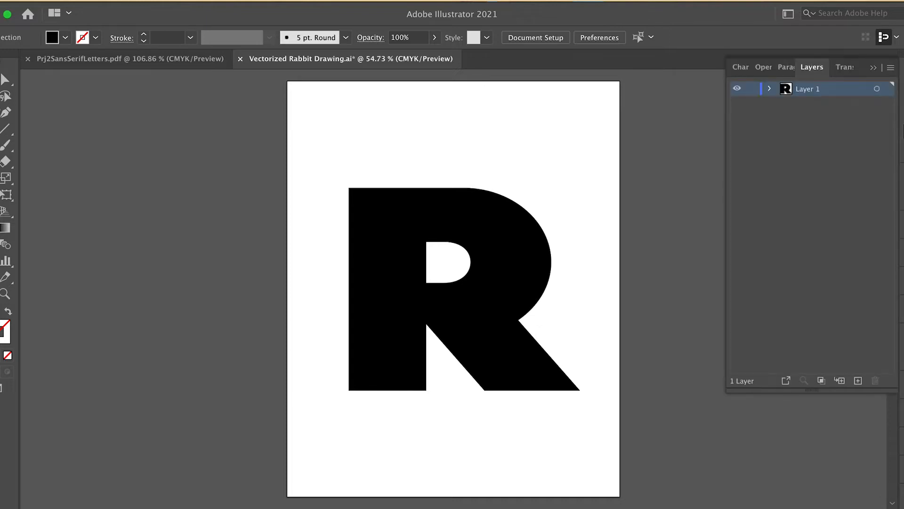
left_click(858, 381)
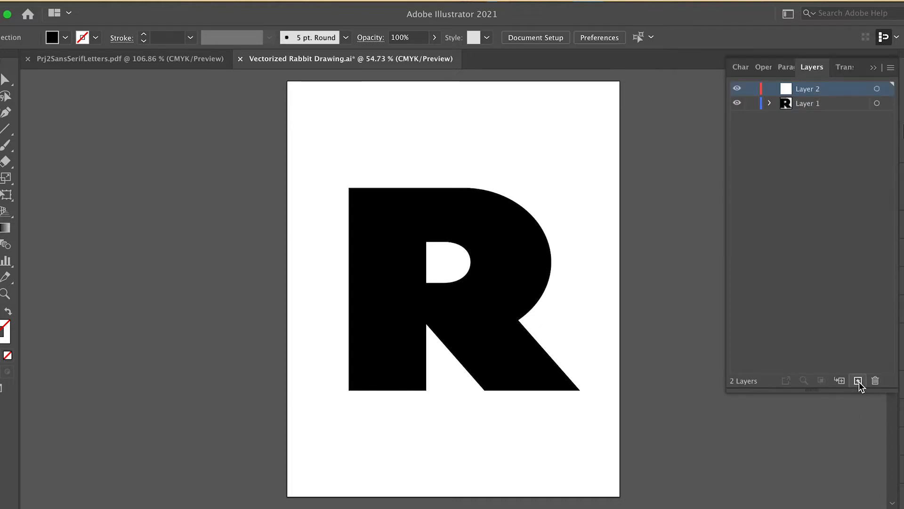
Step: Rename Layer 1 as letter and hide that layer
left_click(801, 104)
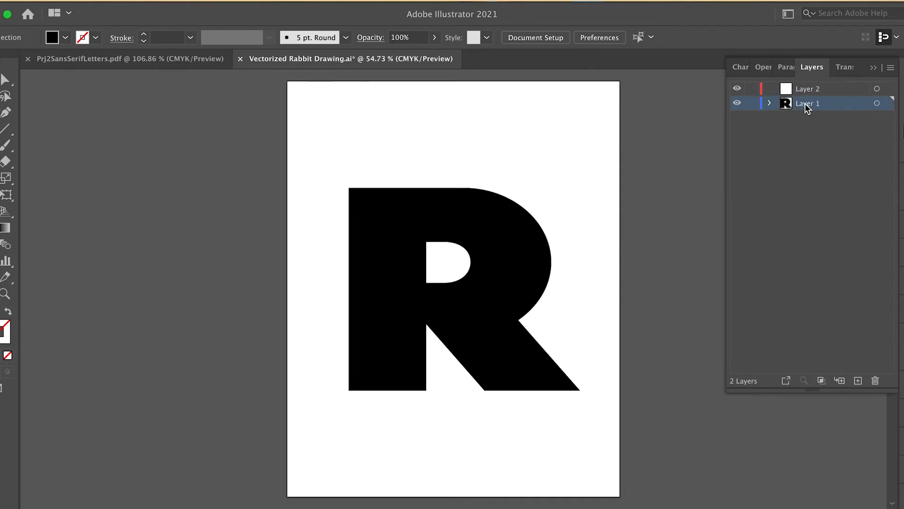
double_click(805, 104)
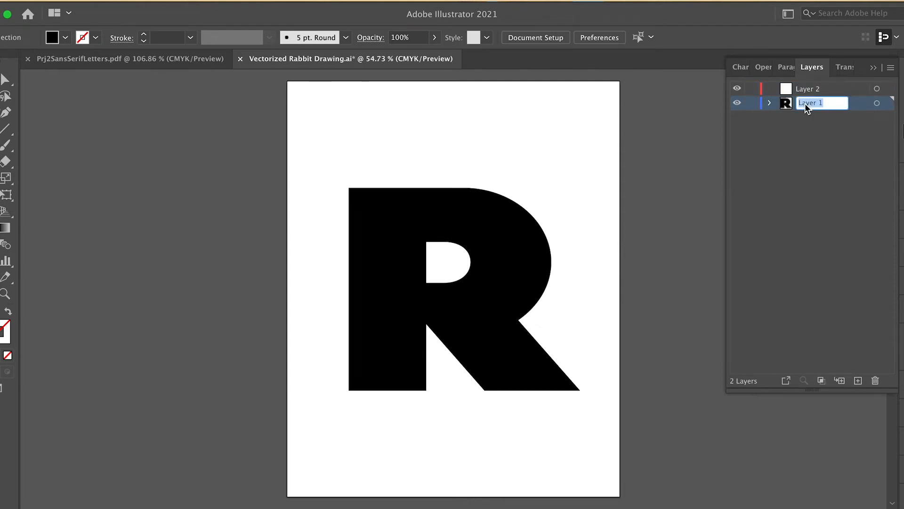
type("letter")
left_click(738, 104)
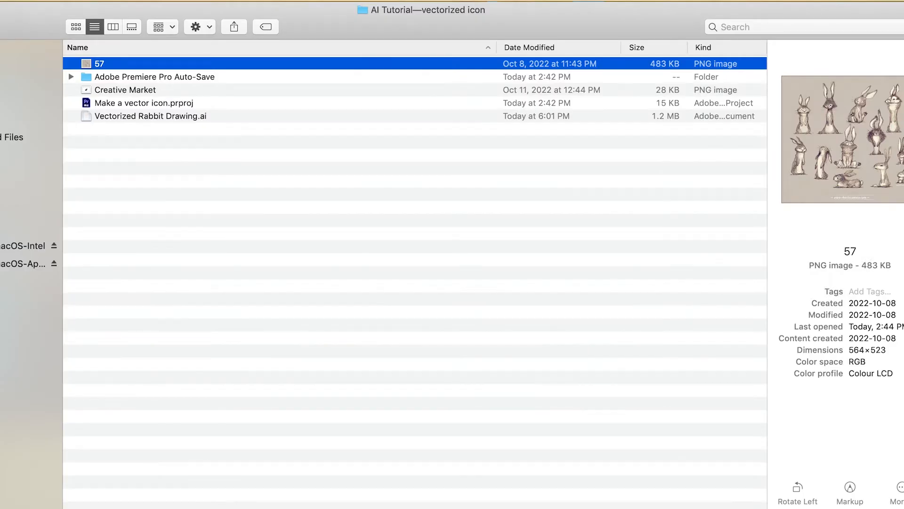
Step: Drag the 57 reference PNG from the Finder folder onto the artboard in the new layer
key("super+Tab")
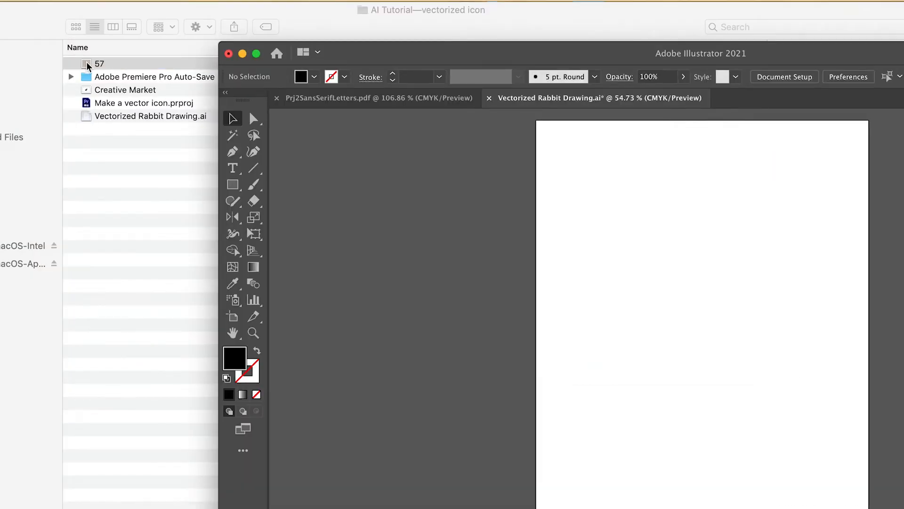
left_click_drag(87, 66, 652, 228)
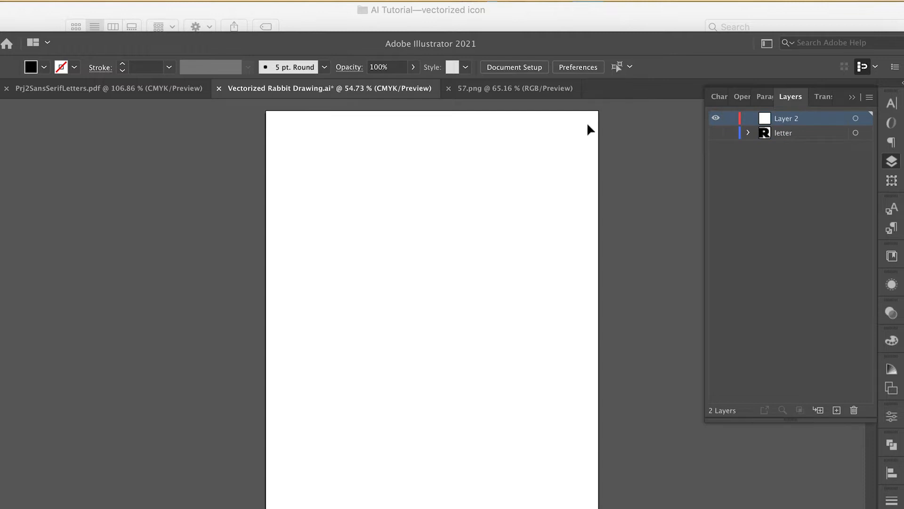
left_click_drag(270, 47, 479, 36)
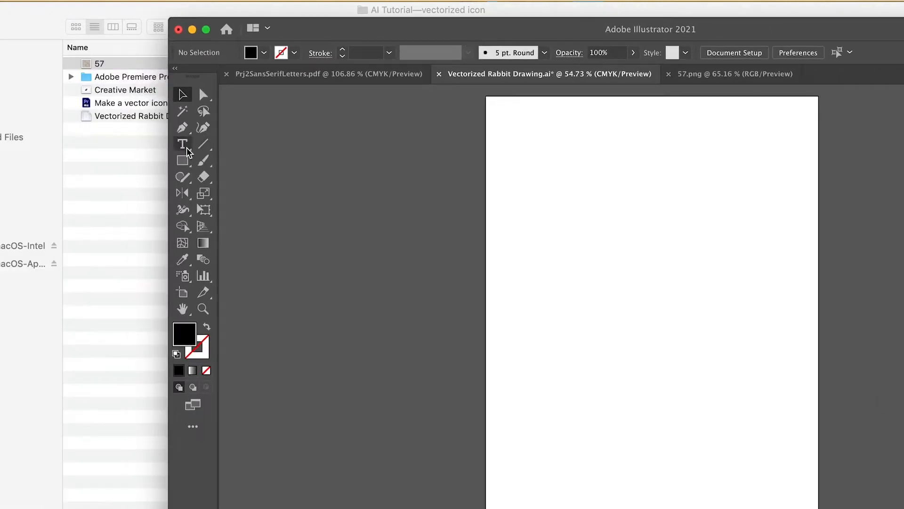
left_click_drag(90, 68, 620, 319)
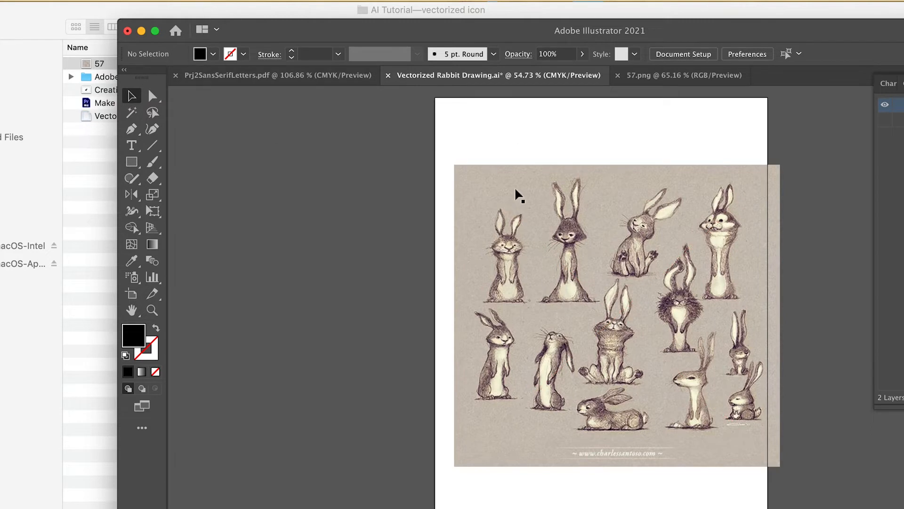
left_click(60, 3)
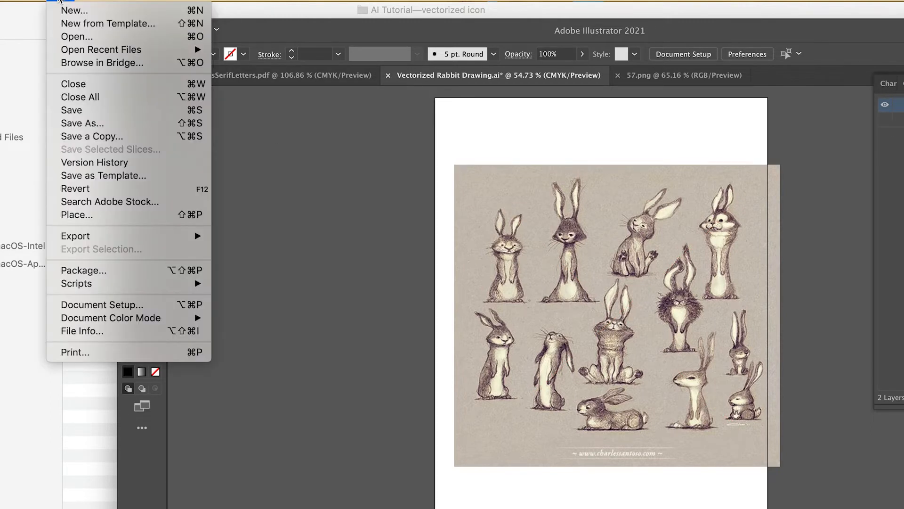
mouse_move(124, 1)
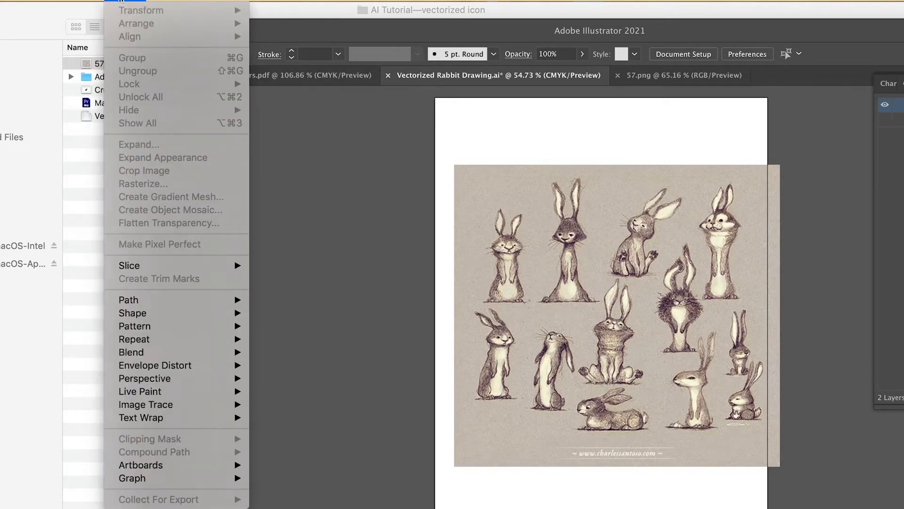
mouse_move(74, 1)
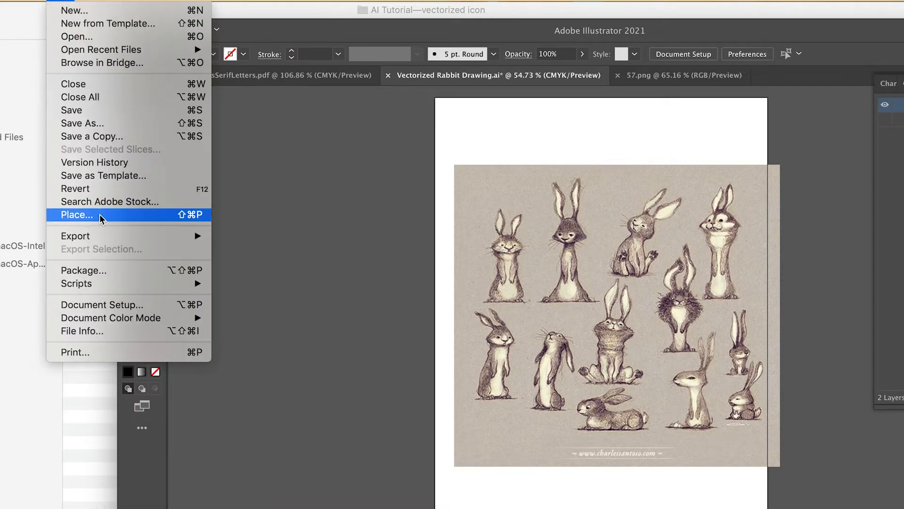
Step: Place the 57 PNG image onto the artboard
left_click(75, 215)
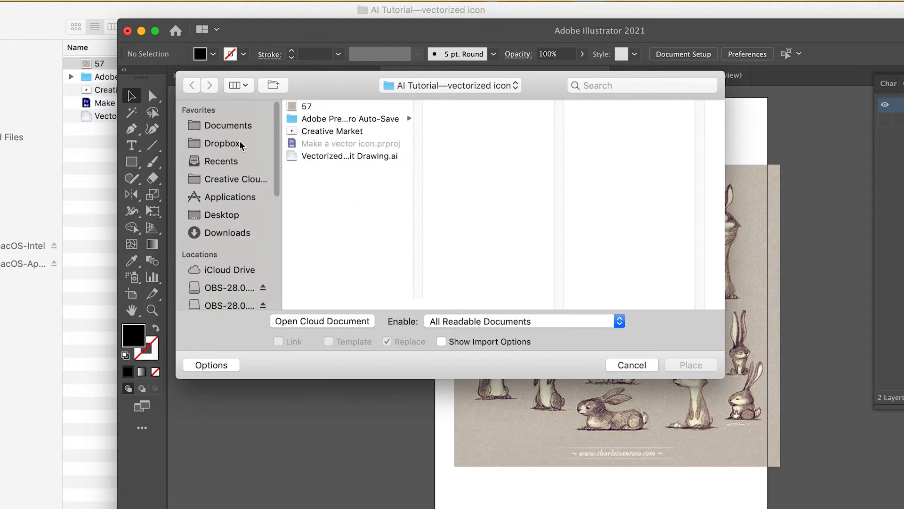
left_click(301, 107)
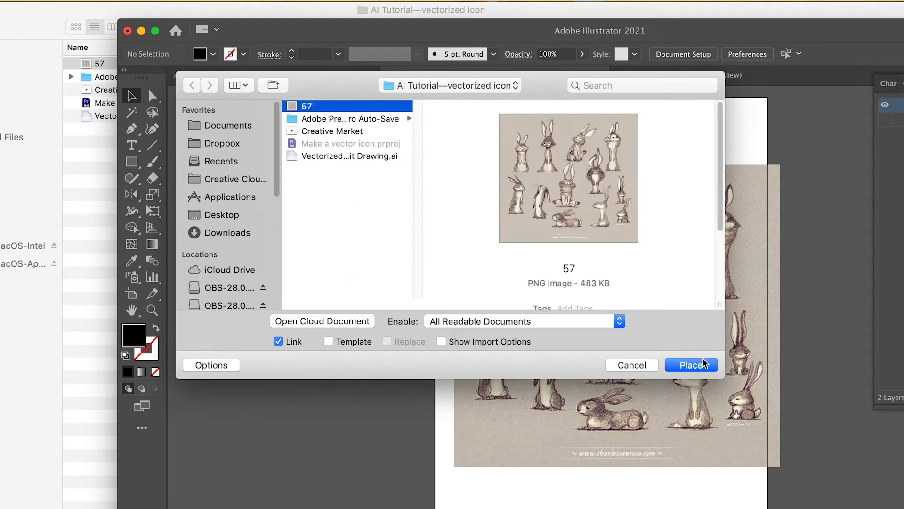
left_click(691, 365)
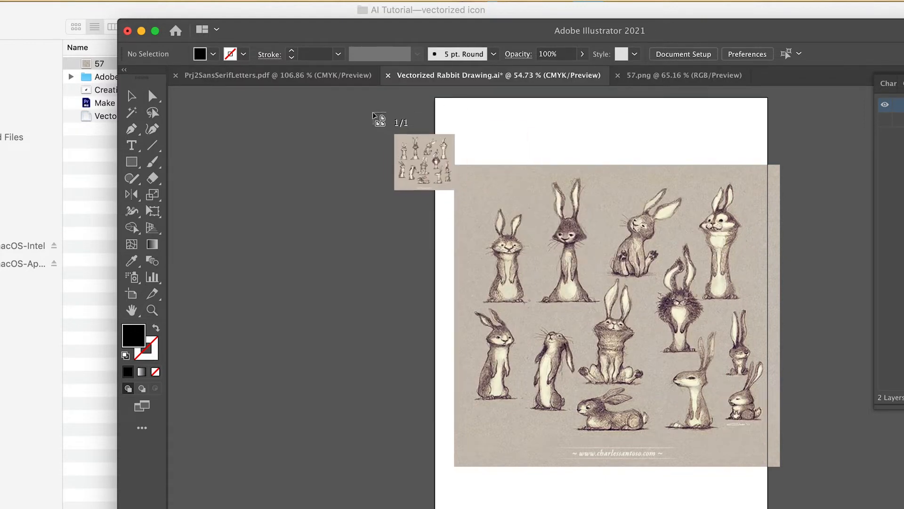
left_click(450, 115)
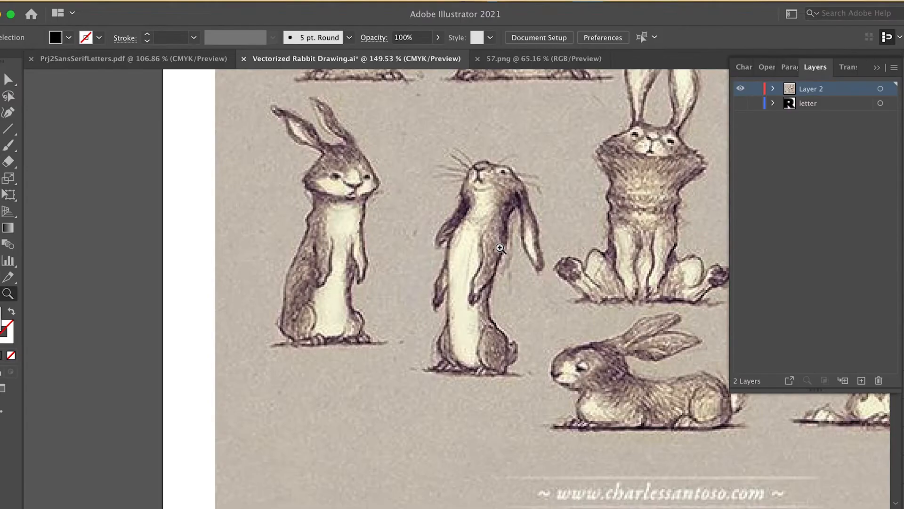
left_click(499, 242)
left_click(500, 242)
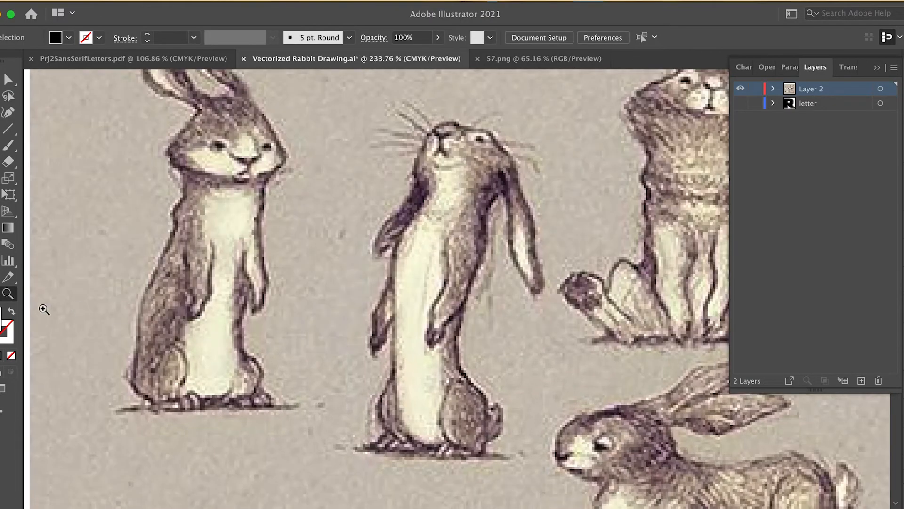
left_click(463, 270)
left_click_drag(463, 270, 489, 278)
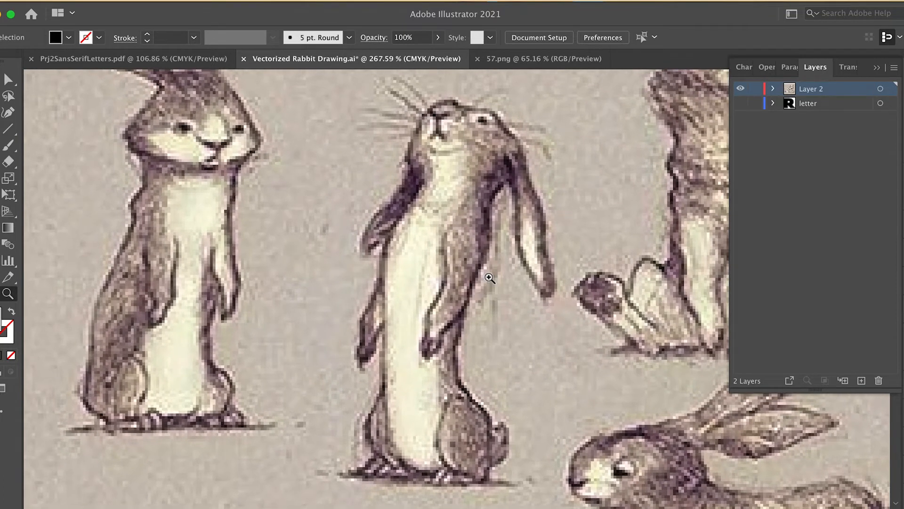
left_click(1, 112)
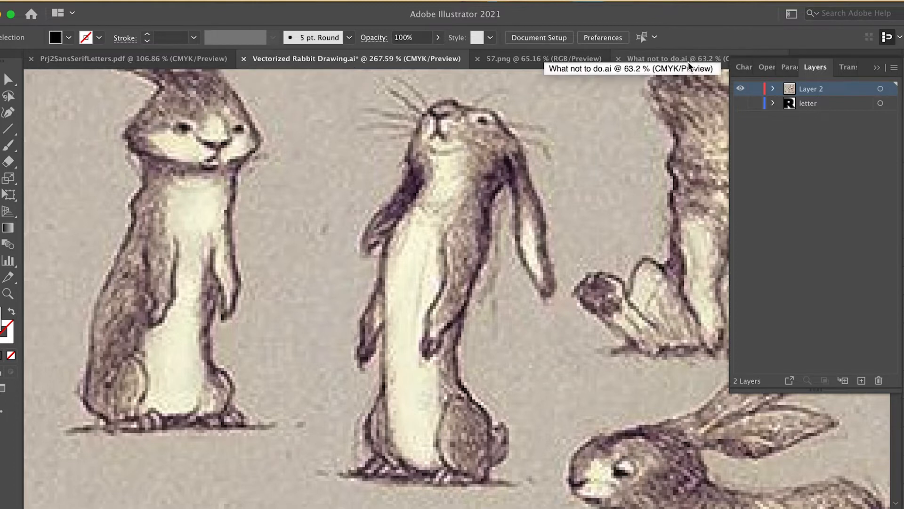
Step: Open the What not to do file and toggle its layers to compare the example rabbit-in-R designs
left_click(686, 62)
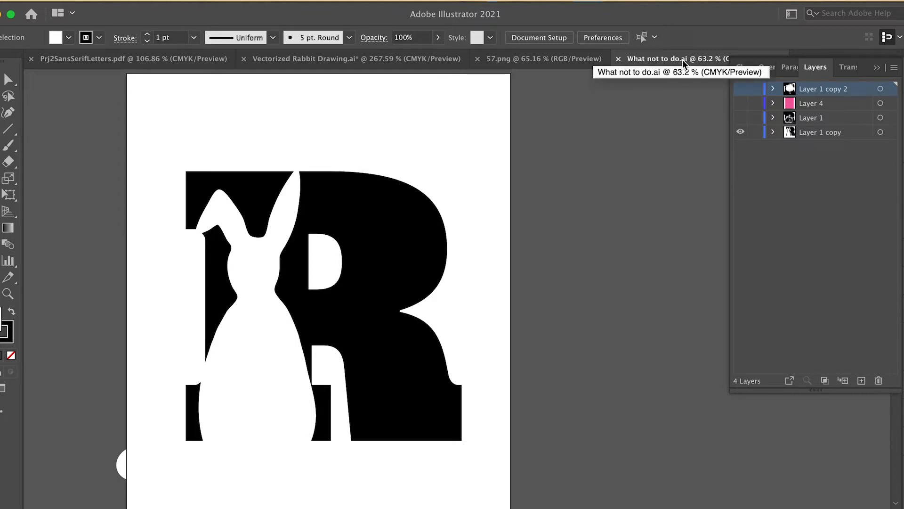
left_click(740, 119)
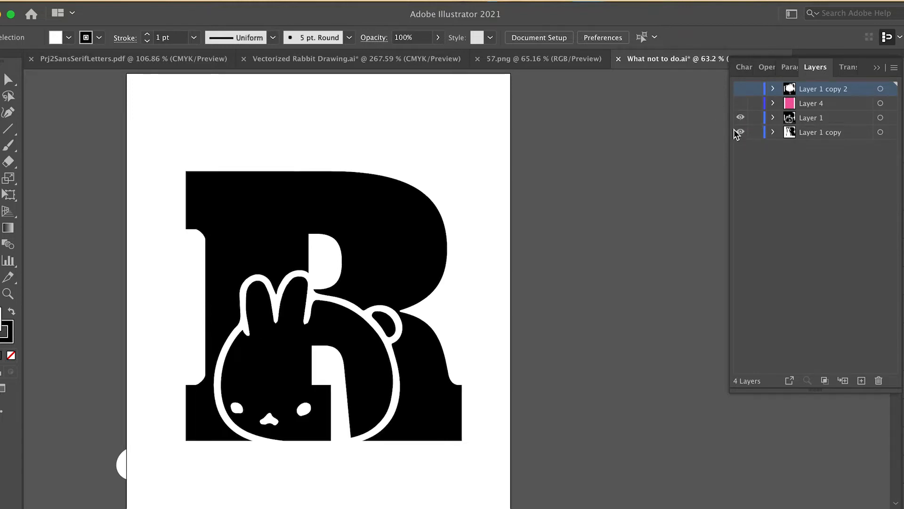
left_click(739, 132)
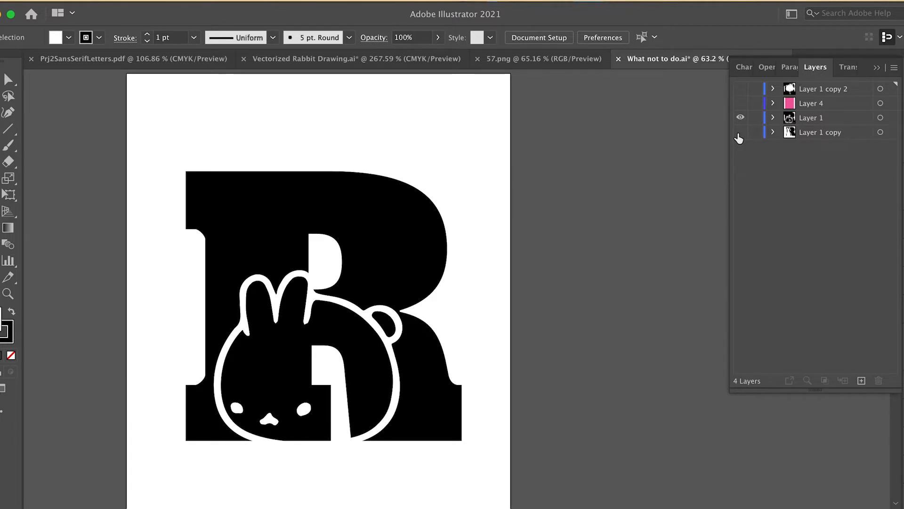
left_click(741, 117)
left_click(740, 89)
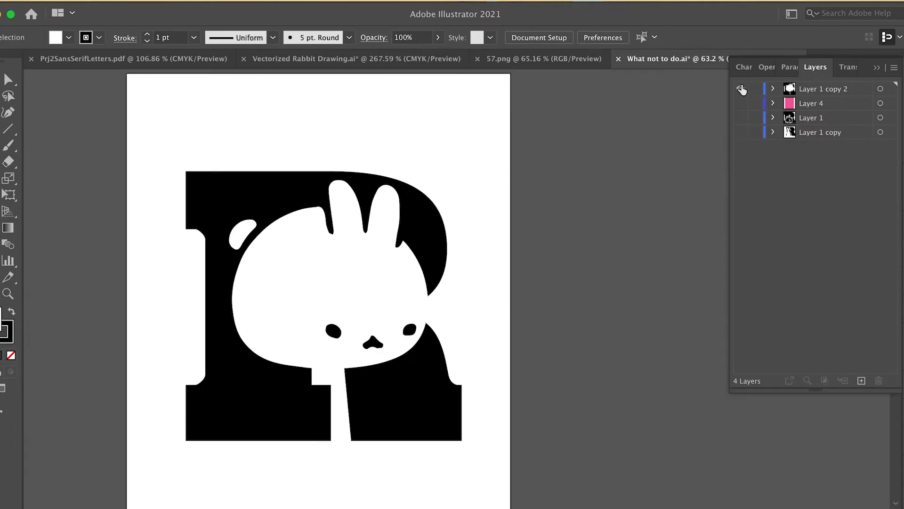
Step: Move the white rabbit shape lower in the R, checking it against the pink background layer
mouse_move(359, 271)
left_mouse_down()
mouse_move(337, 226)
mouse_move(325, 233)
mouse_move(297, 204)
mouse_move(307, 200)
mouse_move(356, 259)
left_mouse_up()
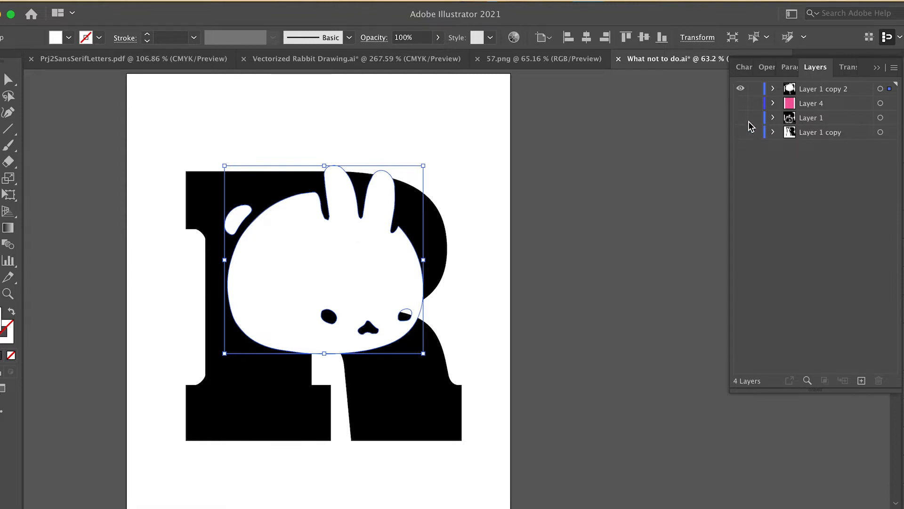
left_click(741, 103)
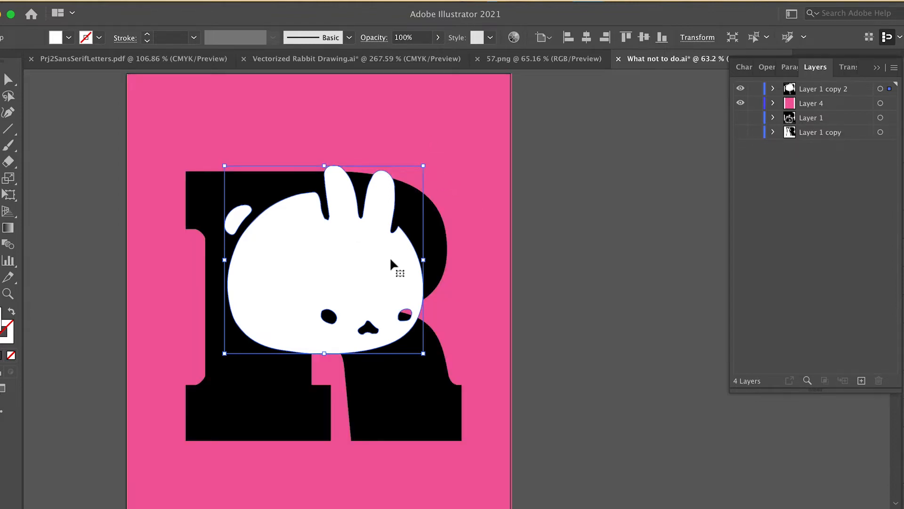
left_click_drag(391, 264, 399, 406)
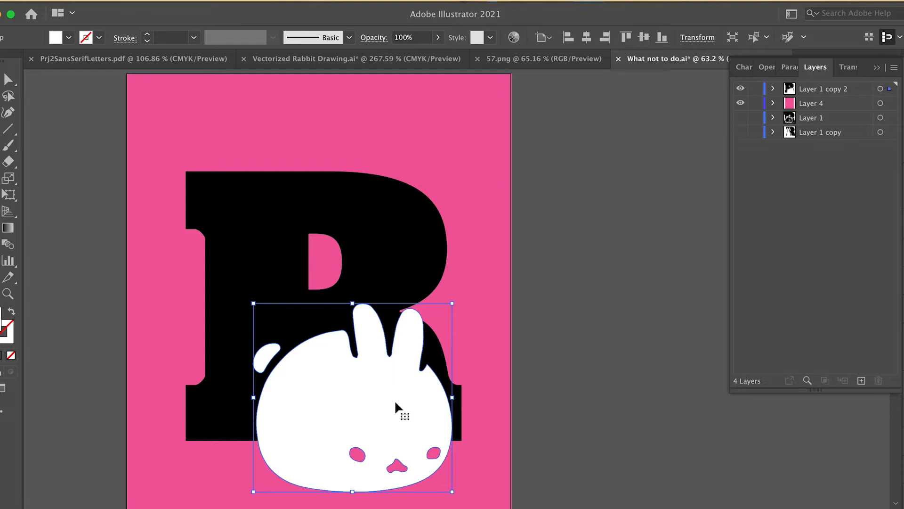
left_click(741, 104)
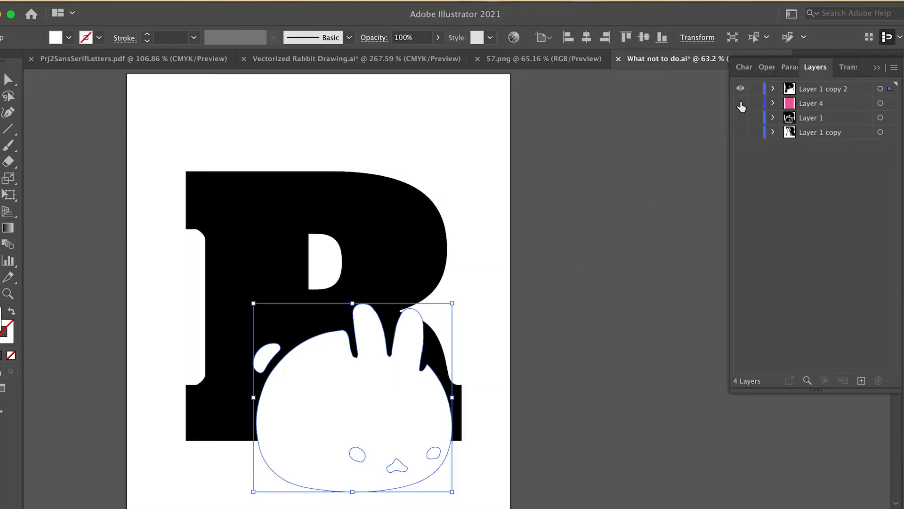
left_click(531, 292)
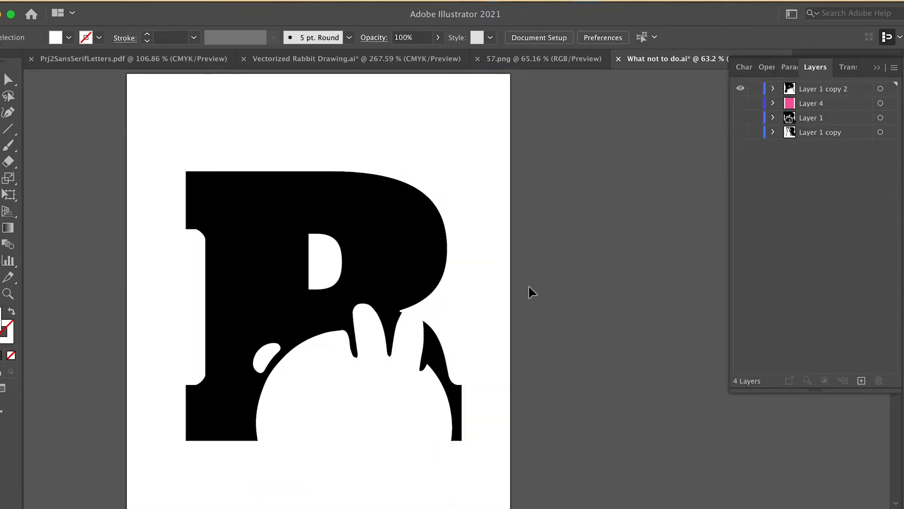
left_click_drag(438, 406, 437, 354)
left_click(514, 353)
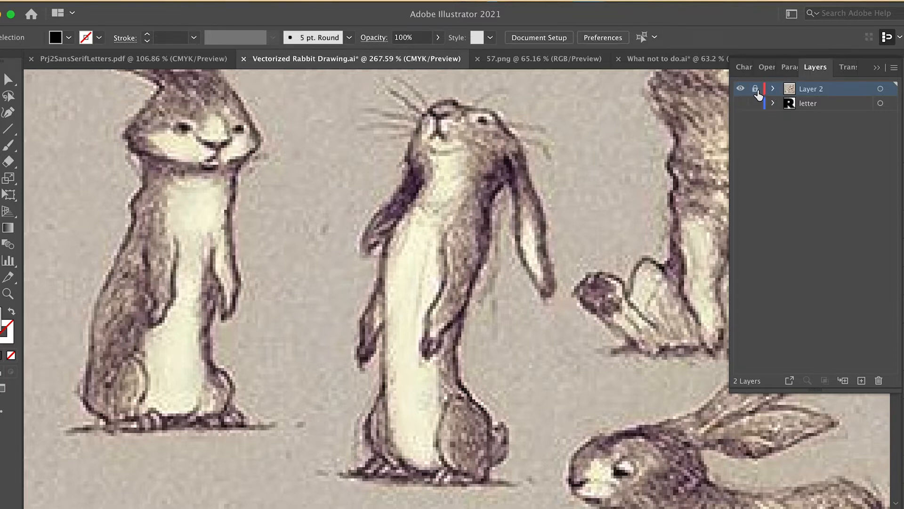
Step: Add a new layer on top and rename it as silhouette
left_click(862, 380)
double_click(817, 91)
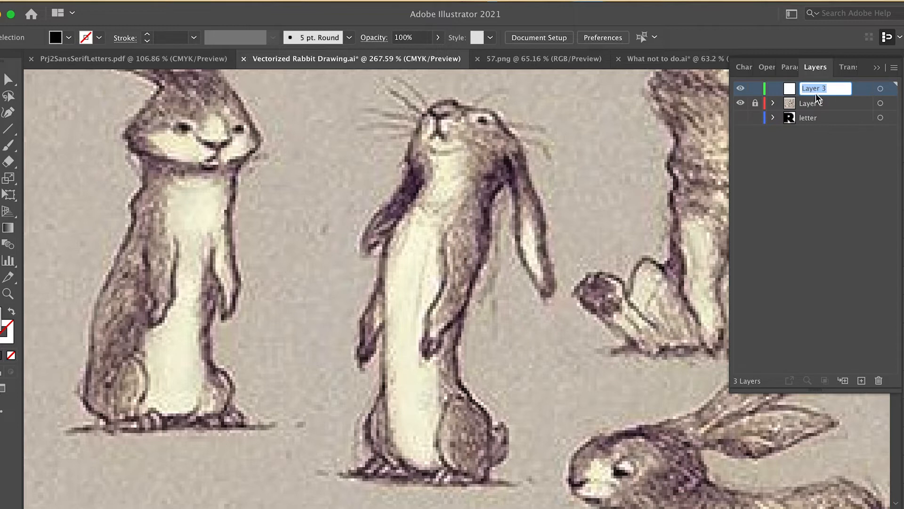
type("silhouette")
key("Return")
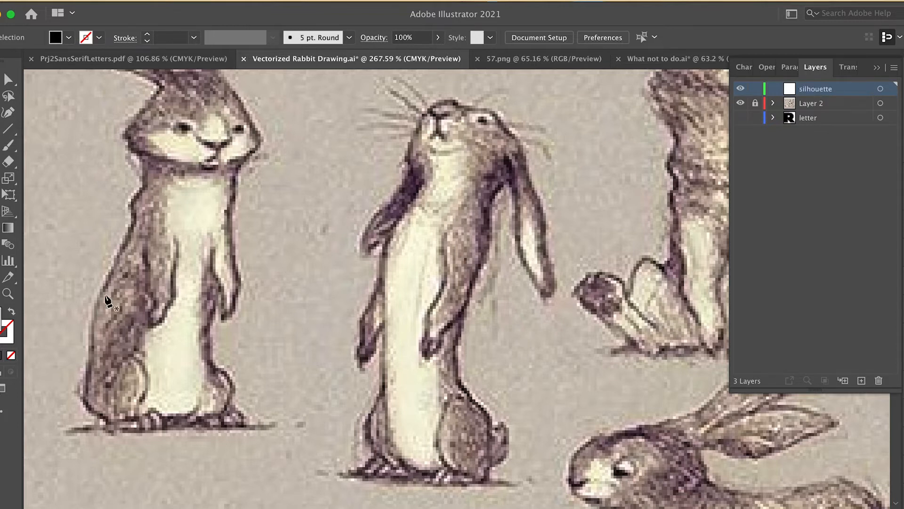
left_click(308, 227)
left_click_drag(413, 195, 450, 320)
left_click_drag(382, 333, 350, 323)
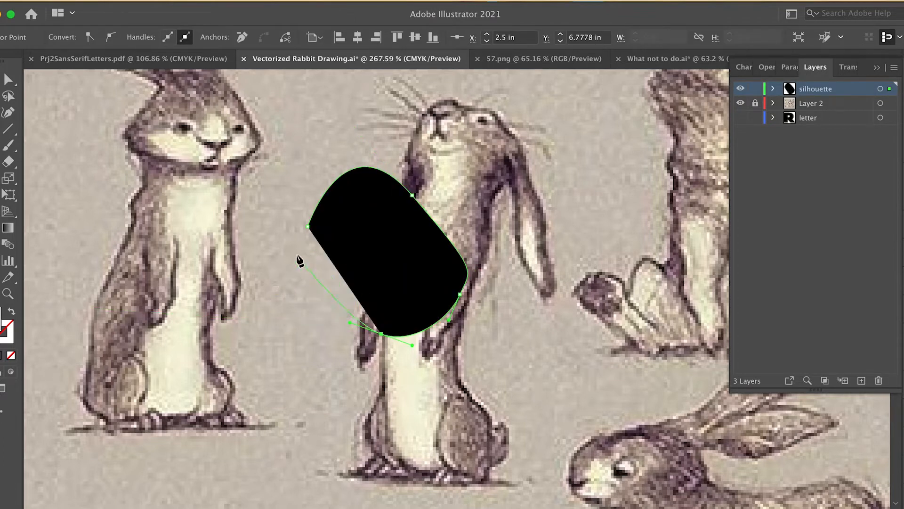
left_click(327, 300)
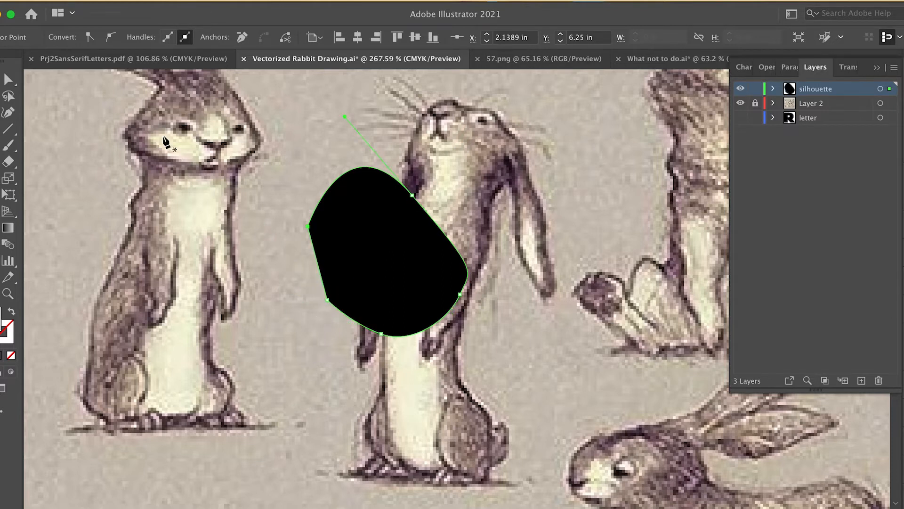
key("ctrl+z")
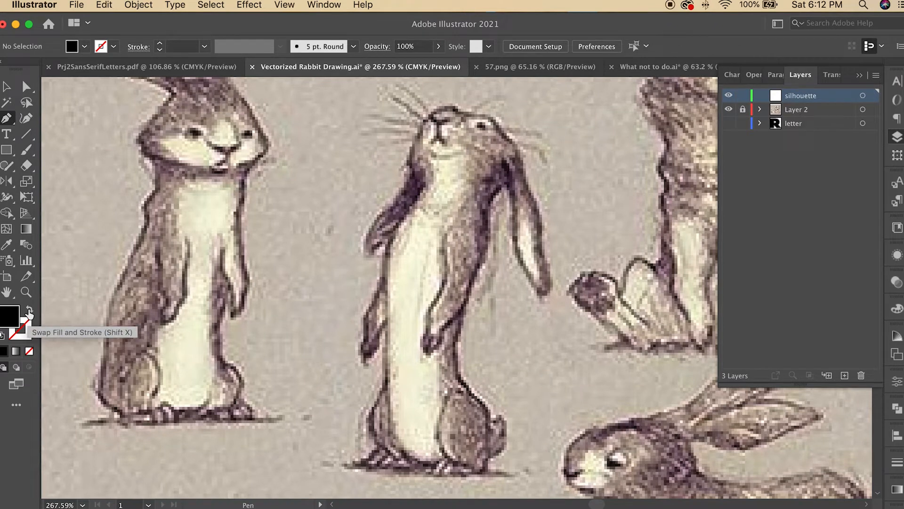
Step: Set a stroke with no fill and trace the top of the standing rabbit's head and ear with the Pen tool
key("shift+x")
left_click(30, 331)
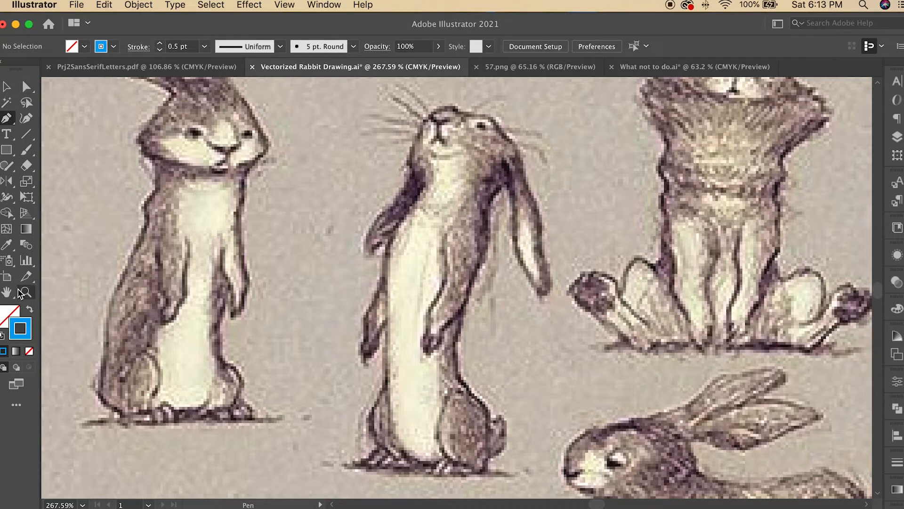
key("z")
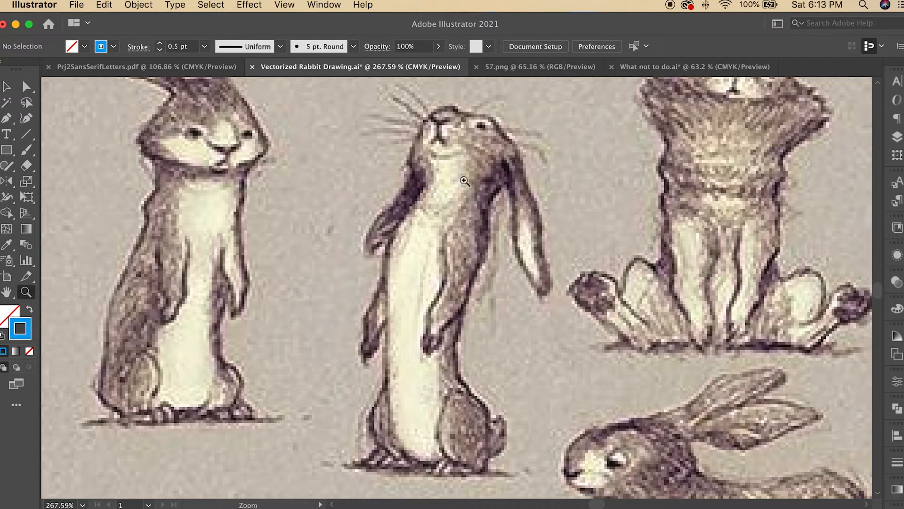
left_click_drag(466, 169, 575, 245)
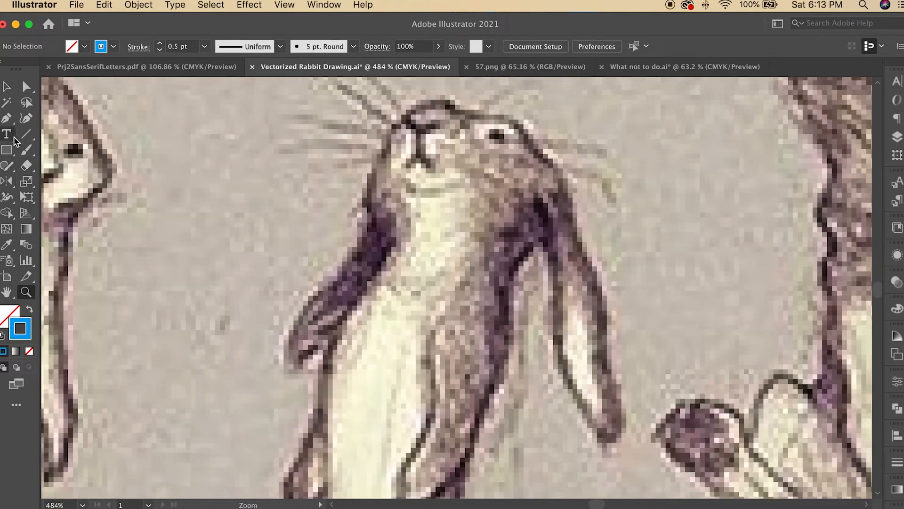
left_click(7, 118)
left_click(412, 111)
left_click_drag(432, 102, 442, 102)
left_click(460, 116)
mouse_move(495, 116)
left_mouse_down()
mouse_move(510, 117)
mouse_move(572, 202)
left_mouse_up()
left_click_drag(578, 229, 583, 243)
left_click_drag(602, 288, 612, 312)
left_click_drag(608, 356, 612, 375)
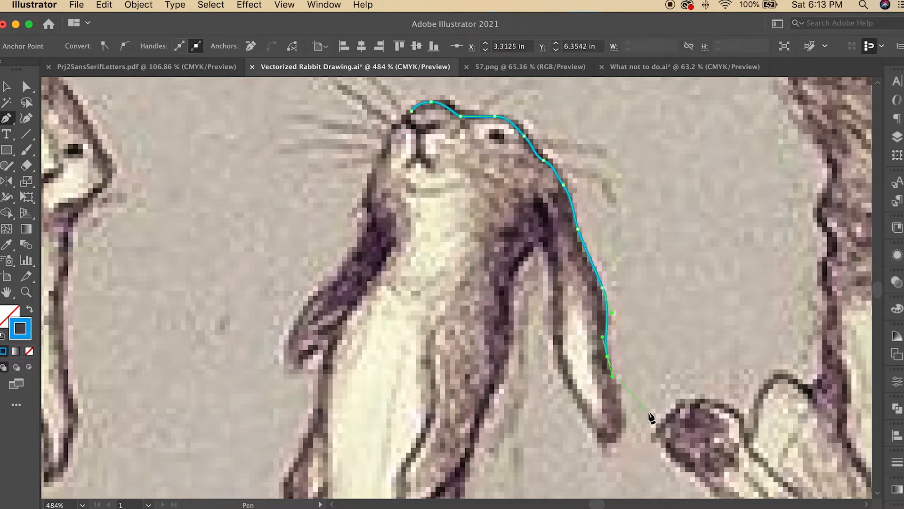
Step: Turn off the Snap to Pixel view option
left_click(285, 6)
scroll(359, 395, "down", 1)
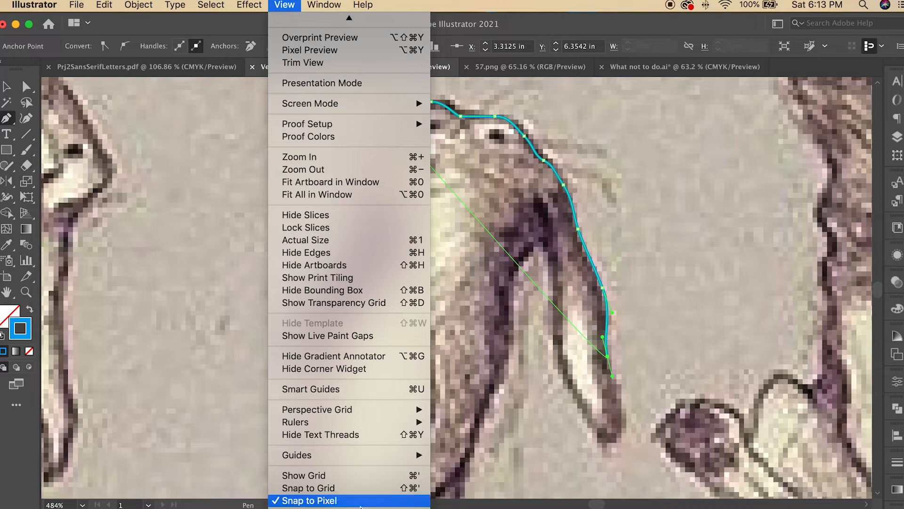
left_click(309, 507)
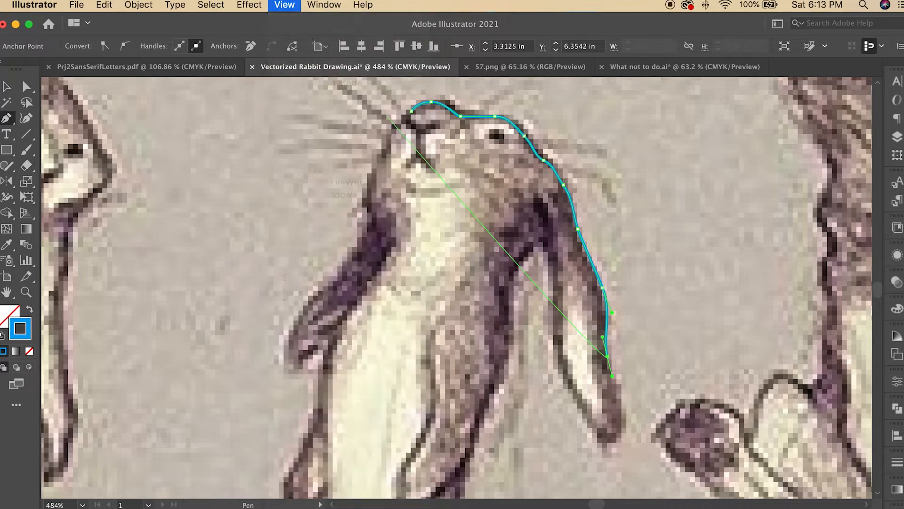
left_click(280, 4)
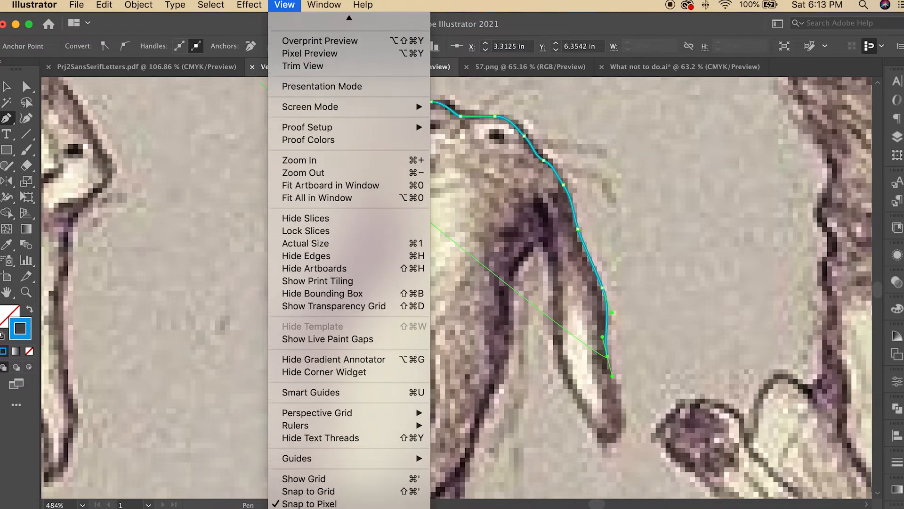
left_click(309, 501)
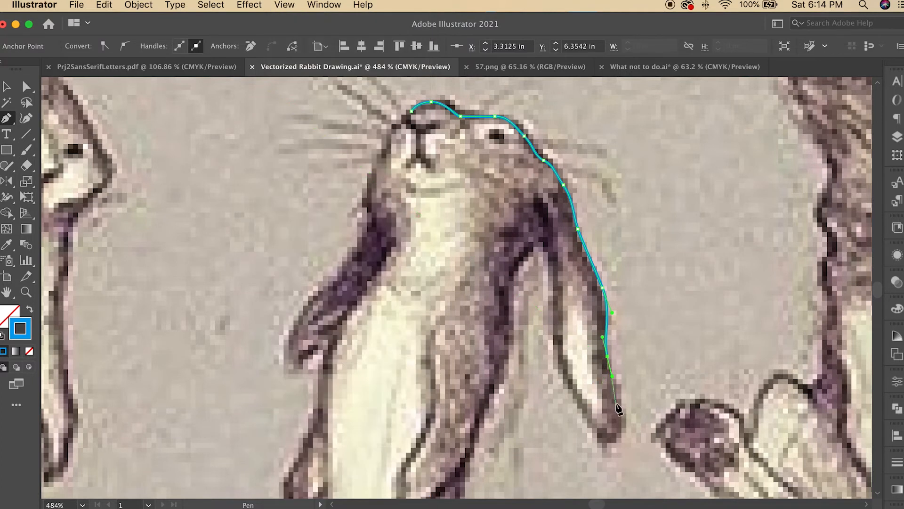
Step: Continue the pen path around the ear tip and back up its inner edge, down to the back of the neck
left_click_drag(623, 419, 594, 443)
left_click(561, 371)
left_click_drag(558, 339, 559, 324)
left_click(557, 259)
left_click(550, 238)
left_click_drag(526, 247, 519, 256)
left_click_drag(509, 292, 511, 303)
left_click_drag(511, 364, 506, 377)
left_click_drag(480, 415, 476, 423)
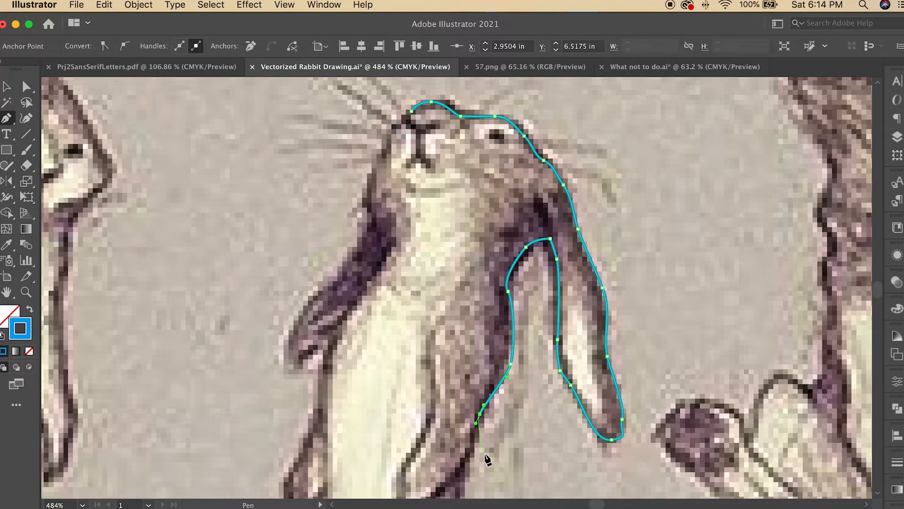
Step: Continue the pen path down the rabbit's back to the haunch
key("space")
left_click_drag(488, 460, 511, 255)
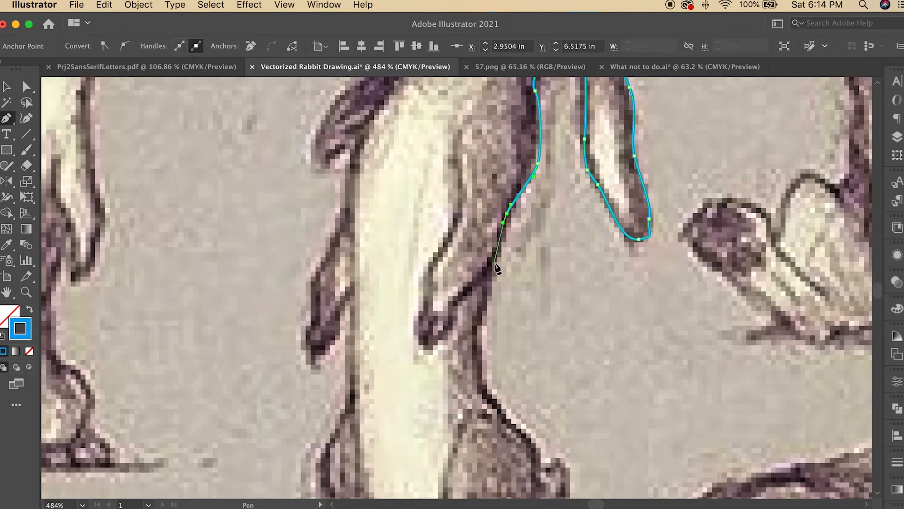
left_click_drag(497, 258, 492, 270)
left_click(488, 274)
left_click_drag(489, 303, 487, 313)
left_click_drag(478, 338, 476, 353)
left_click_drag(483, 379, 504, 415)
left_click_drag(518, 428, 543, 460)
Step: Continue the pen path along the underside of the hind foot toward the front feet
scroll(543, 409, "down", 5)
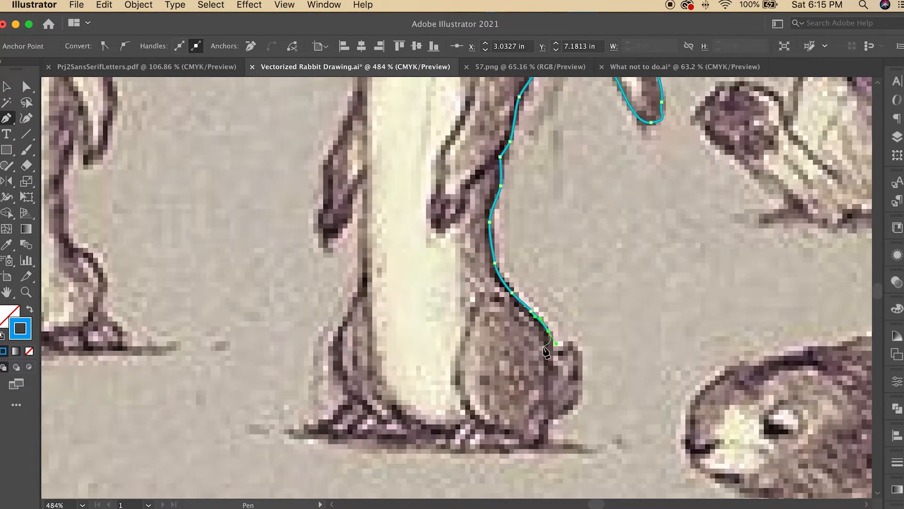
left_click_drag(542, 444, 502, 450)
left_click_drag(473, 449, 469, 450)
left_click_drag(447, 449, 395, 441)
left_click(445, 434)
left_click(412, 427)
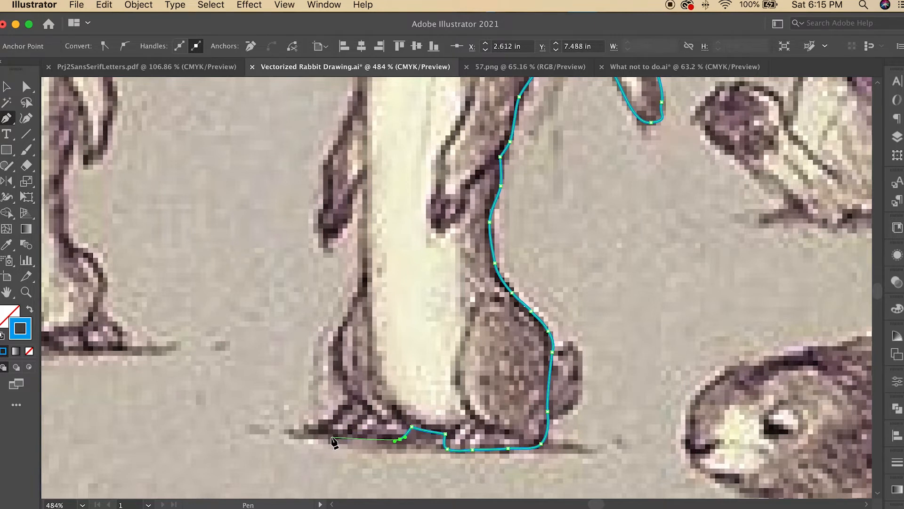
Step: Continue the pen path under the front feet and up the front of the body to the chest
left_click_drag(330, 437, 327, 437)
left_click(320, 418)
left_click(338, 413)
left_click_drag(351, 397, 348, 394)
left_click_drag(335, 346, 336, 342)
left_click_drag(359, 295, 360, 291)
left_click(361, 238)
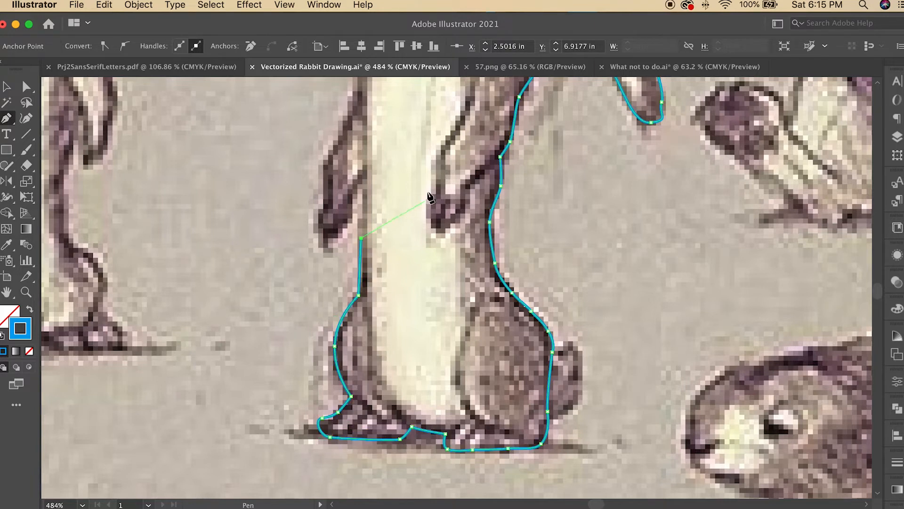
Step: Continue the pen path around the lower front paw and up along the chest
left_click_drag(428, 192, 469, 362)
left_click(406, 340)
left_click_drag(393, 365, 391, 374)
left_click_drag(369, 411, 357, 386)
left_click(370, 371)
left_click_drag(370, 329, 374, 320)
left_click(390, 287)
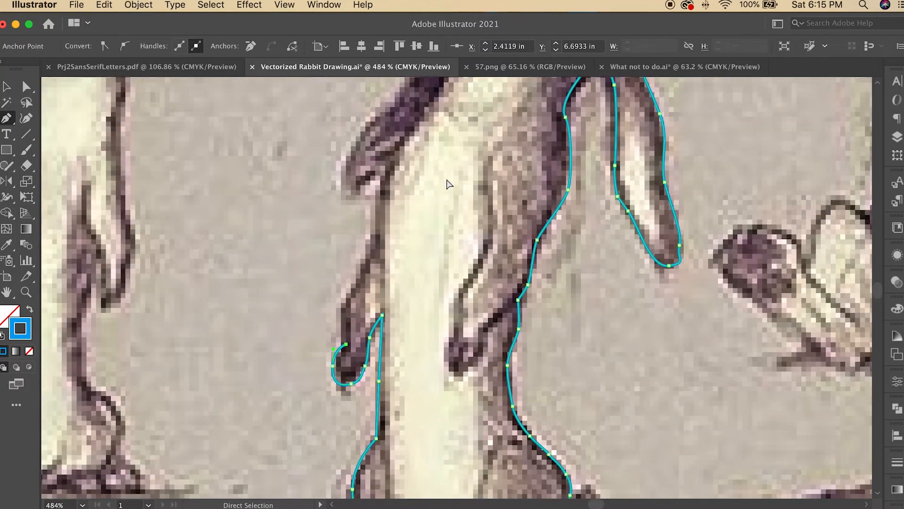
left_click(381, 314)
left_click_drag(380, 214, 389, 187)
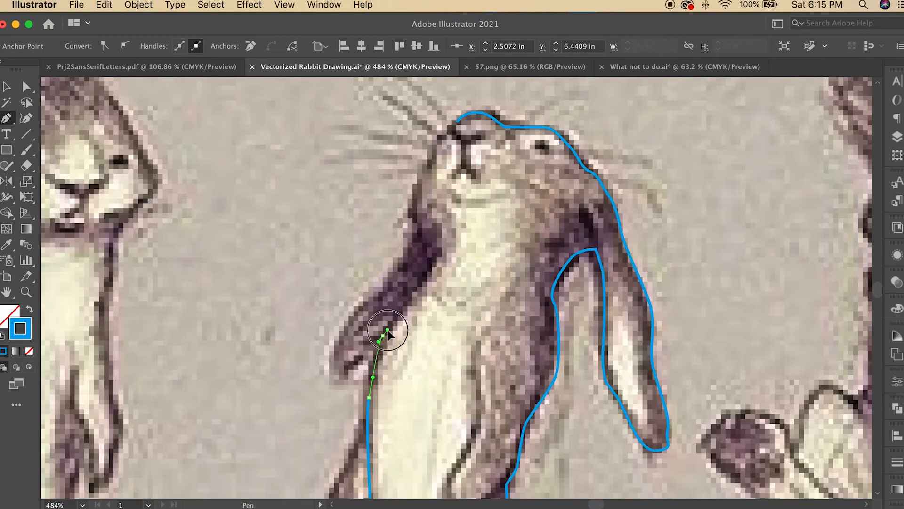
Step: Trace up the neck and chin to the nose, closing the rabbit's outline path
left_click(431, 271)
left_click(431, 255)
left_click(411, 200)
left_click(416, 176)
left_click(430, 162)
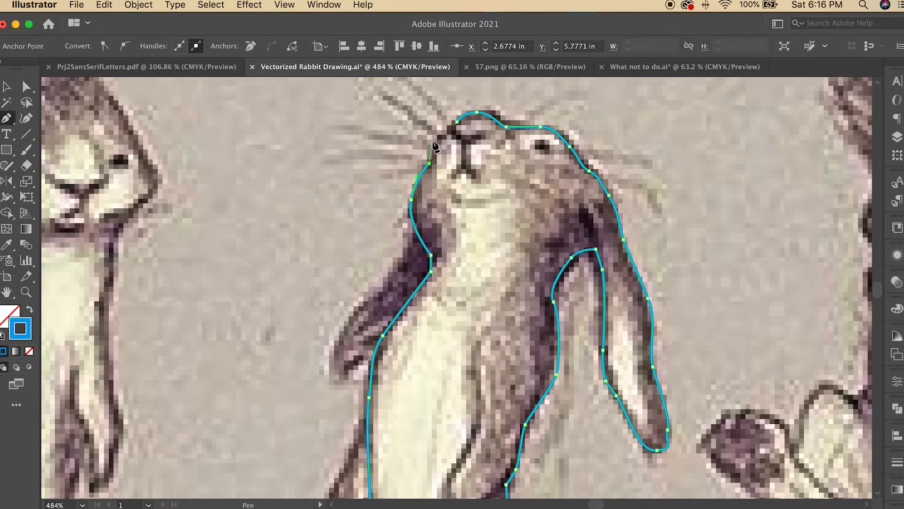
left_click(434, 140)
left_click(450, 132)
left_click(456, 122)
Step: Trace the upper foreleg as a separate closed pen path along its dark outline
key("z")
left_click(472, 318, "alt")
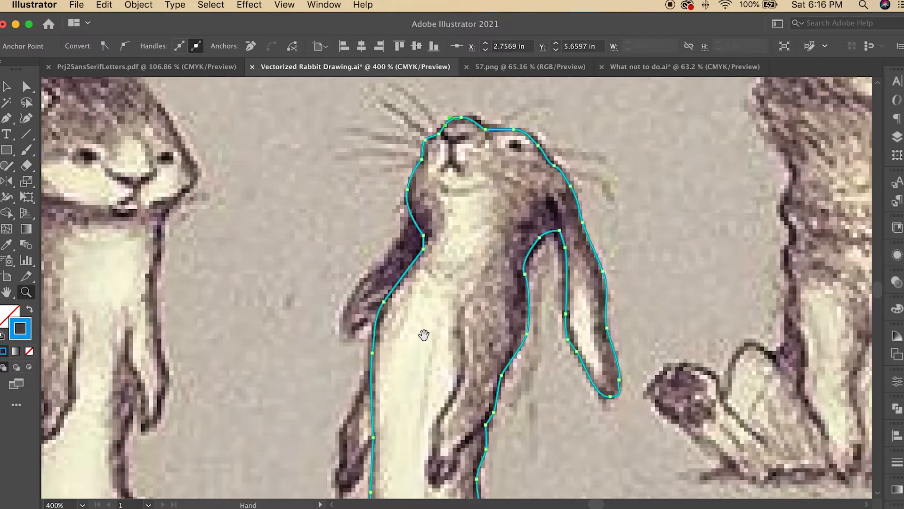
left_click_drag(424, 335, 440, 360)
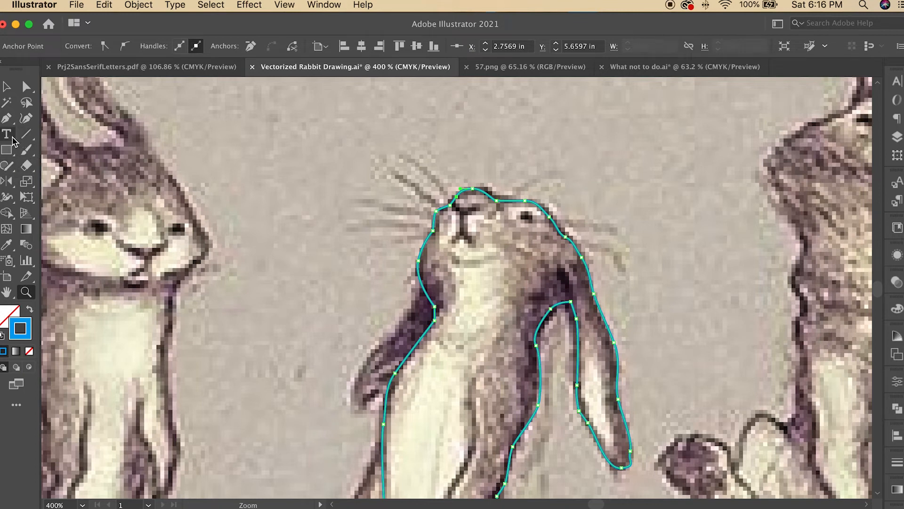
left_click_drag(485, 354, 523, 354)
key("p")
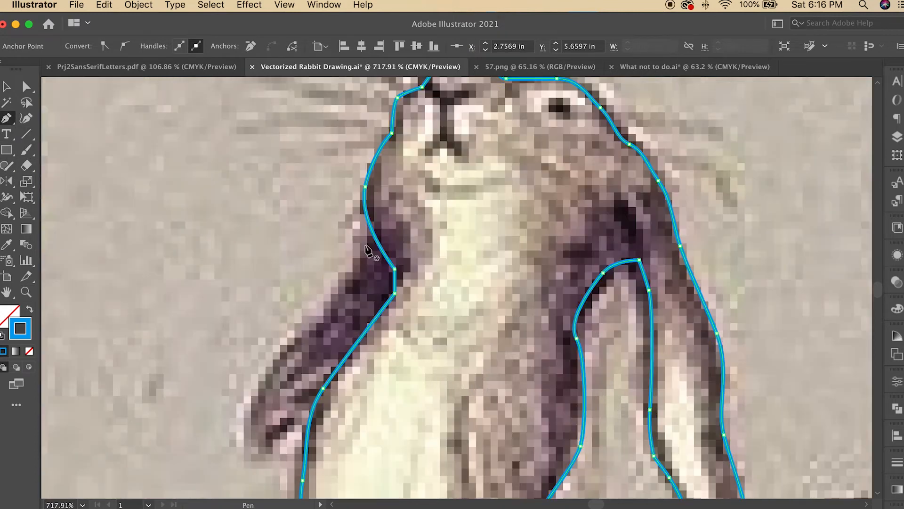
left_click(365, 245)
left_click_drag(333, 293, 304, 315)
left_click_drag(250, 398, 245, 419)
left_click(247, 450)
left_click(275, 457)
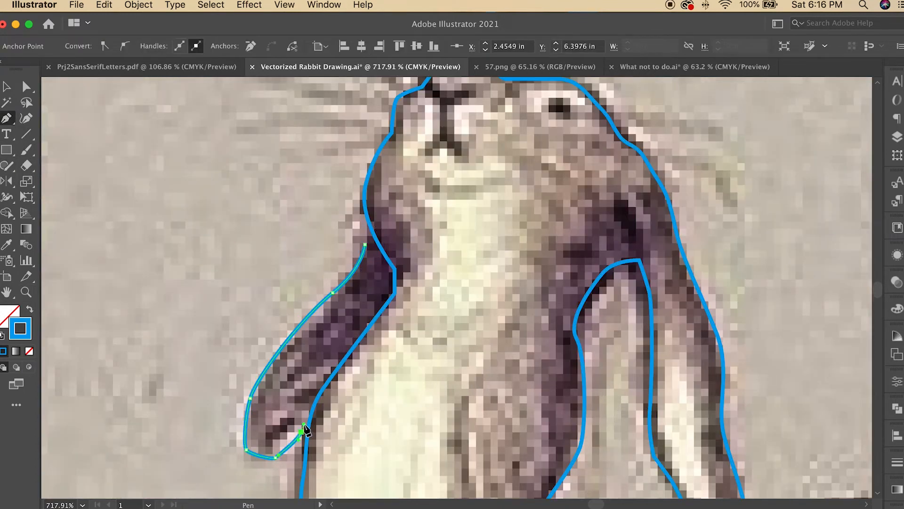
left_click_drag(304, 424, 302, 419)
left_click_drag(336, 354, 367, 321)
left_click(387, 293)
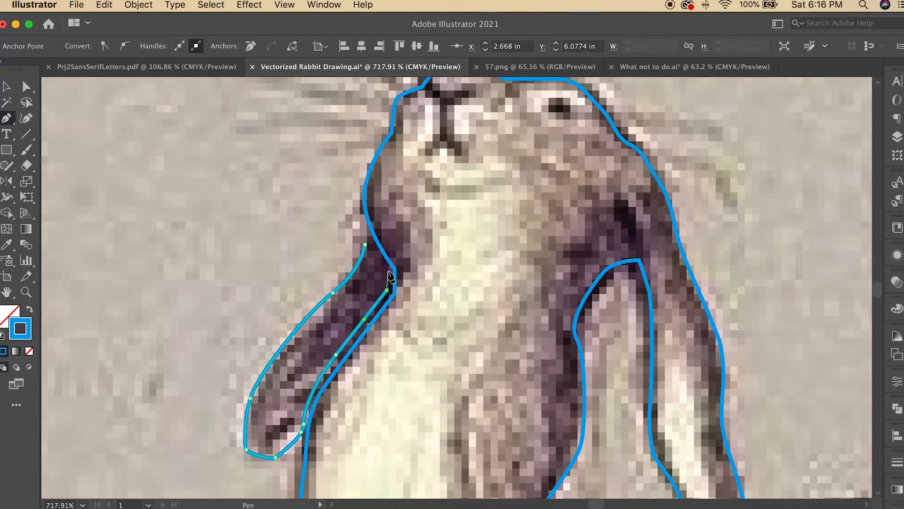
left_click(389, 272)
left_click(365, 245)
Step: Trace the lower forepaw as another closed pen path
left_click_drag(478, 415, 430, 94)
left_click(244, 204)
left_click_drag(247, 274, 250, 289)
left_click_drag(240, 359, 237, 387)
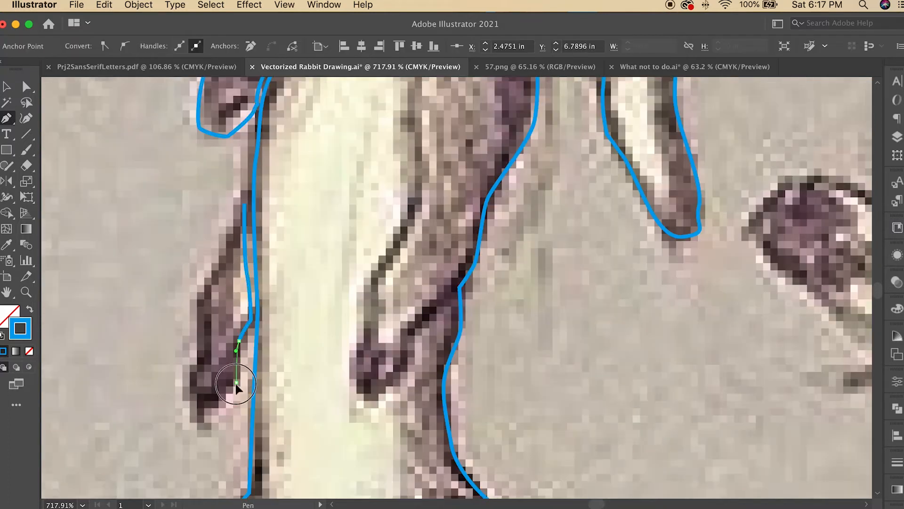
left_click_drag(203, 423, 196, 422)
left_click_drag(189, 388, 190, 369)
left_click_drag(206, 284, 217, 262)
left_click(244, 204)
Step: Trace the tail behind the haunch as a closed pen path
left_click_drag(476, 464, 392, 87)
left_click(463, 200)
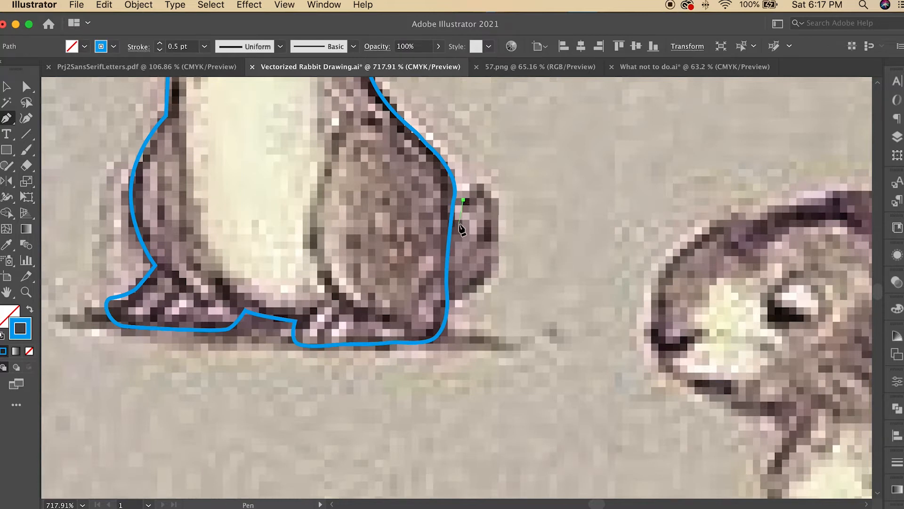
left_click_drag(459, 226, 457, 230)
left_click(456, 266)
left_click(456, 299)
left_click_drag(490, 276, 496, 268)
left_click_drag(498, 231, 499, 218)
mouse_move(491, 190)
left_mouse_down()
mouse_move(480, 181)
mouse_move(463, 212)
left_mouse_up()
scroll(466, 219, "down", 5)
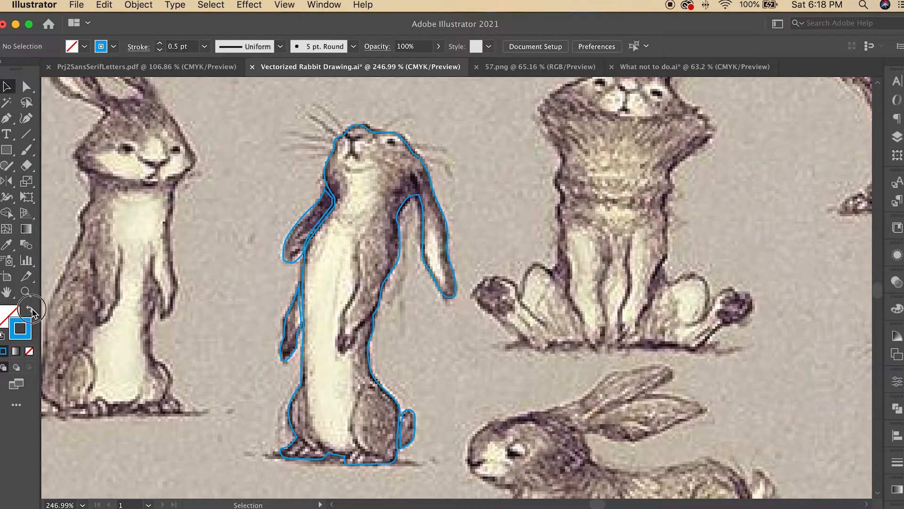
Step: Select all the traced shapes and give them a white fill with no stroke
left_click(30, 311)
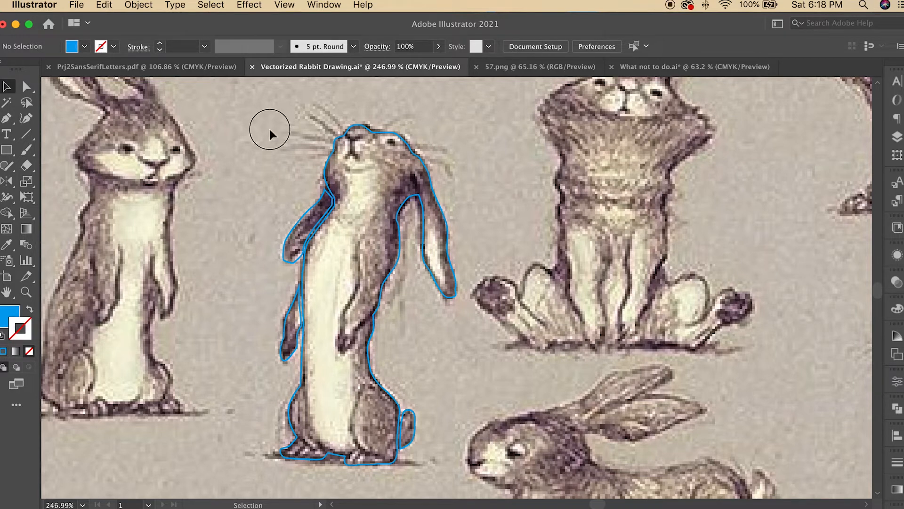
key("super+a")
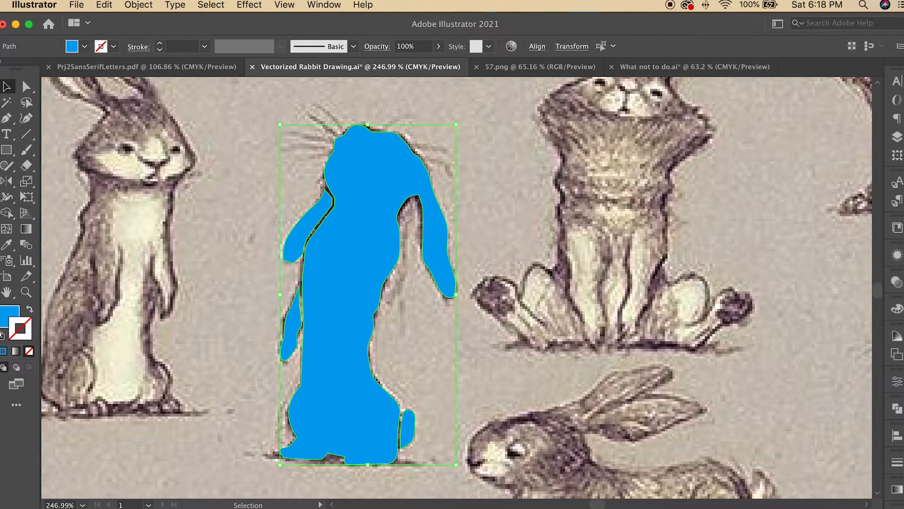
left_click(898, 308)
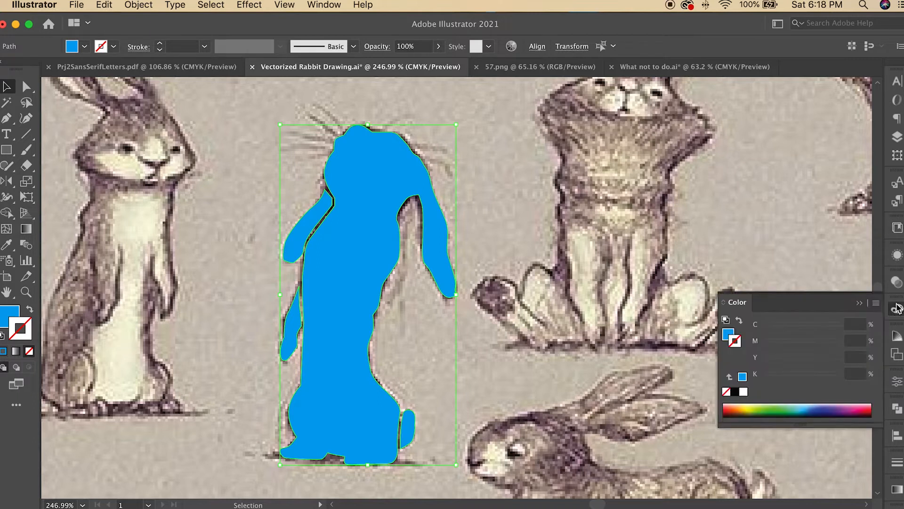
left_click(744, 392)
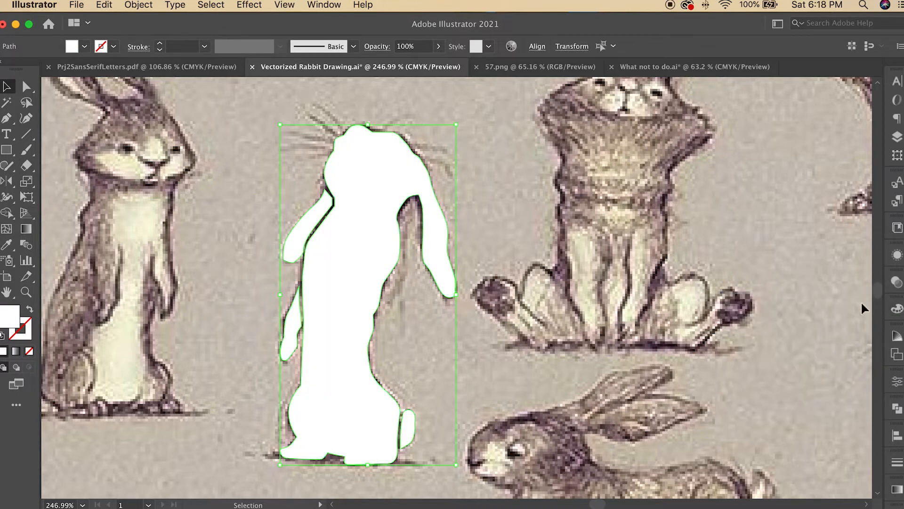
Step: Hide the silhouette layer and add a new layer named features
left_click(896, 139)
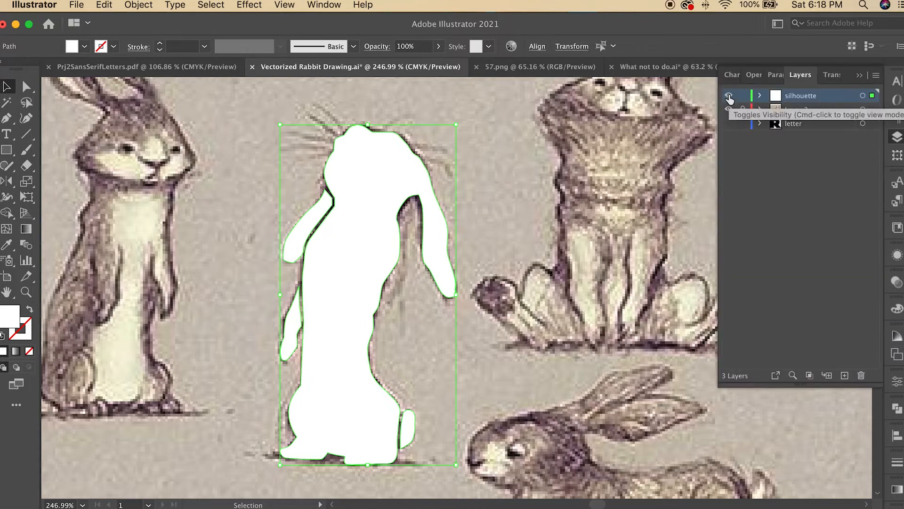
left_click(729, 97)
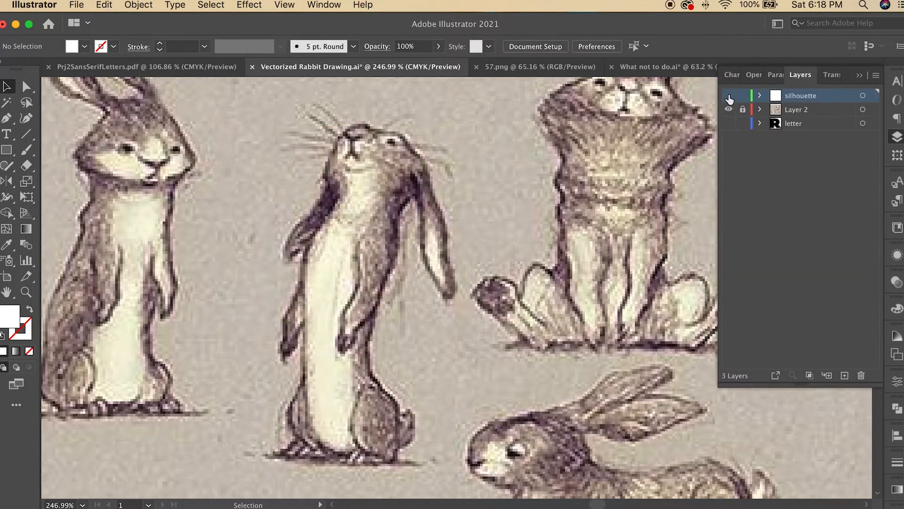
left_click(846, 376)
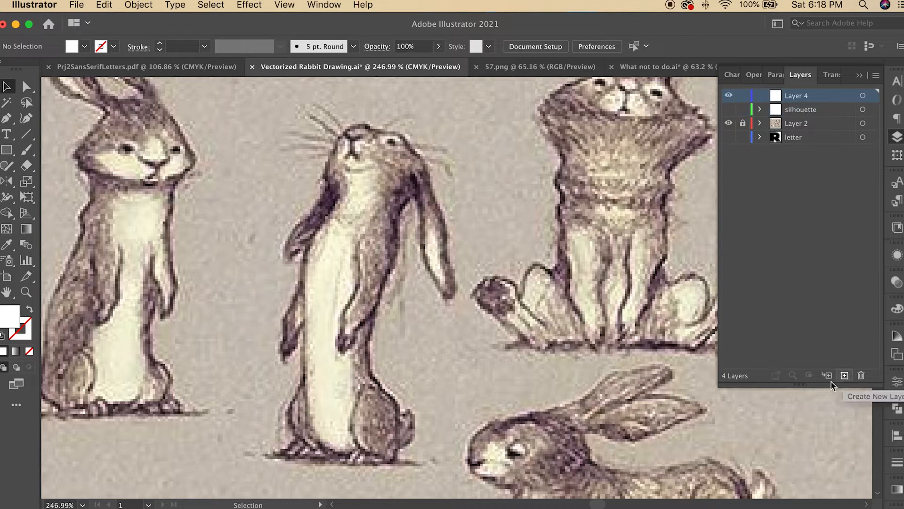
double_click(808, 97)
type("features")
key("Return")
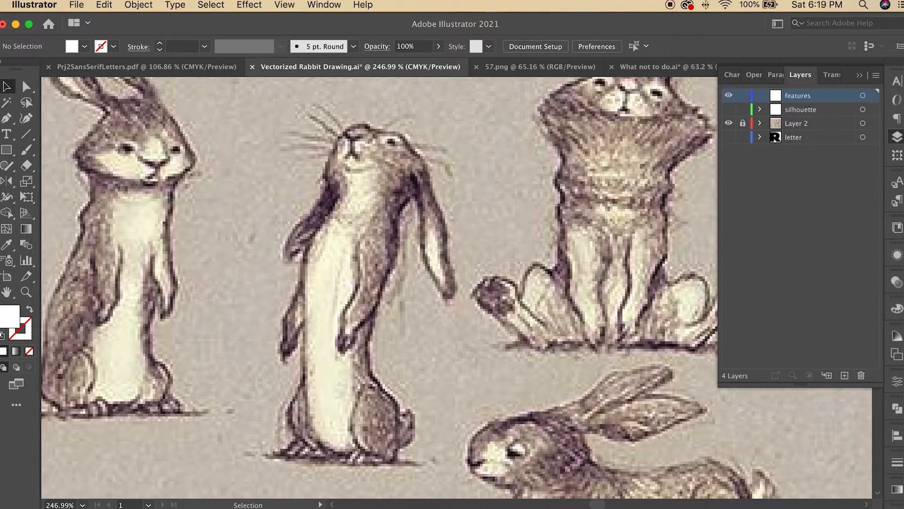
Step: Save the document
left_click(77, 6)
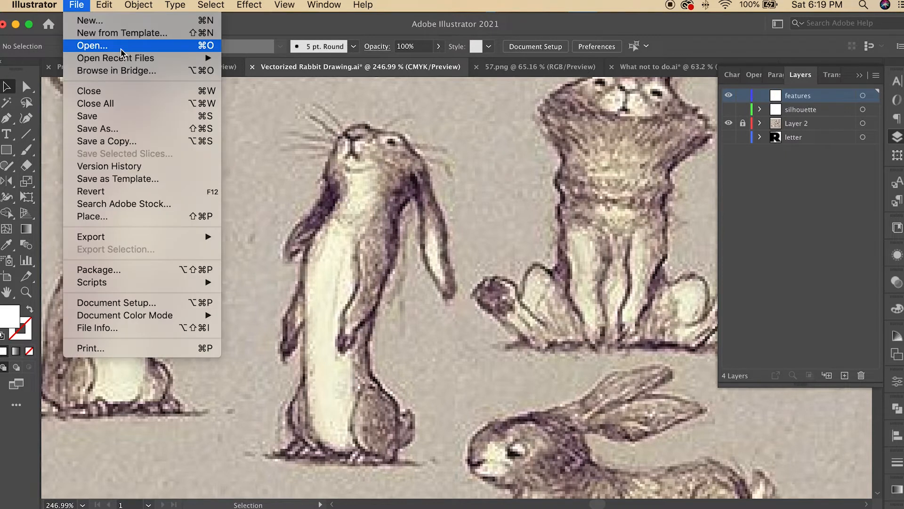
left_click(95, 116)
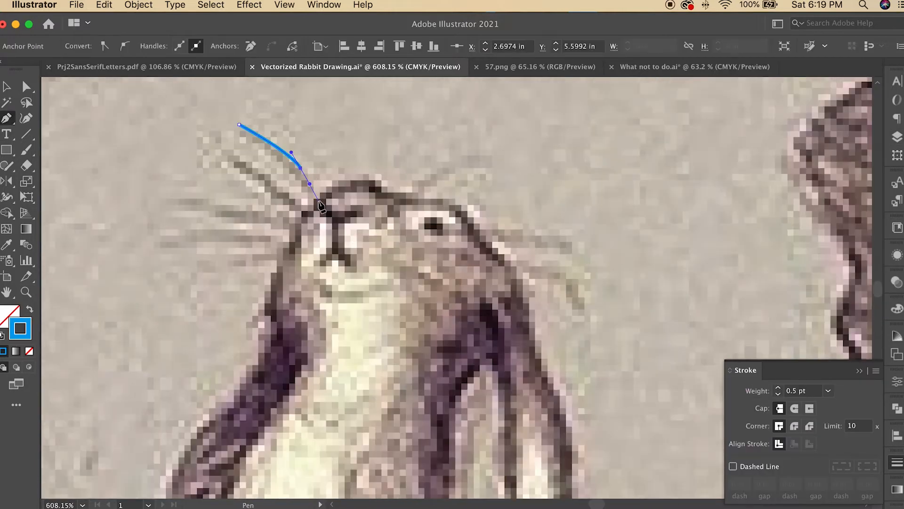
Step: Draw three thin closed whisker shapes fanning out to the left of the nose with the Pen tool
left_click(239, 126)
left_click(238, 130)
left_click(240, 125)
left_click(196, 135)
mouse_move(273, 181)
left_mouse_down()
mouse_move(288, 198)
mouse_move(255, 175)
left_mouse_up()
left_click(307, 215)
left_click(305, 221)
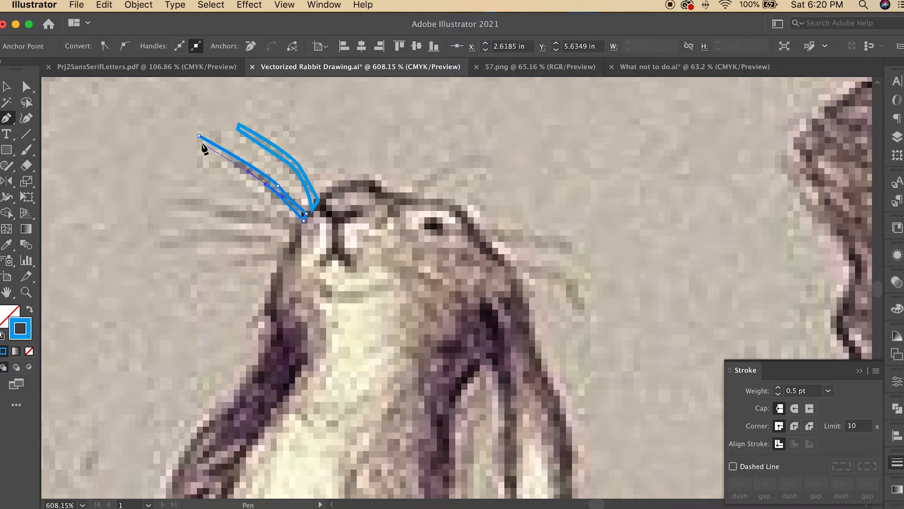
left_click(297, 228)
left_click_drag(174, 201, 151, 203)
left_click(184, 206)
left_click(294, 233)
left_click(296, 229)
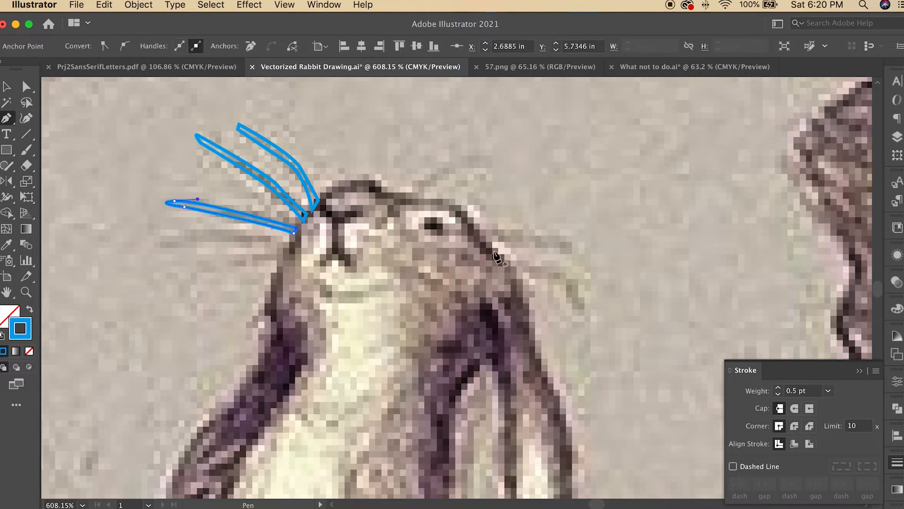
Step: Draw a thin whisker shape curving down across the right cheek, undoing the misplaced points
left_click(393, 253)
mouse_move(449, 281)
left_mouse_down()
mouse_move(474, 304)
mouse_move(425, 274)
mouse_move(500, 276)
left_mouse_up()
left_click(485, 345)
left_click(475, 346)
left_click(392, 258)
left_click(392, 253)
left_click(401, 243)
key("super+z")
key("super+z")
key("super+z")
key("super+z")
key("super+z")
key("super+z")
key("super+z")
key("super+z")
left_click_drag(446, 285, 463, 303)
left_click(462, 304)
left_click(454, 306)
left_click_drag(416, 269, 400, 260)
left_click(393, 260)
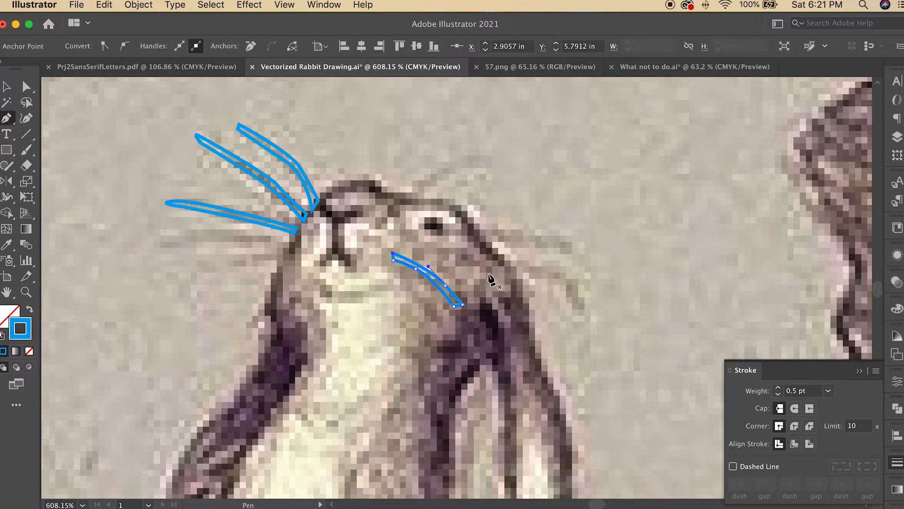
Step: Draw a long thin whisker extending right from the cheek below the eye
left_click(431, 244)
left_click_drag(556, 250, 585, 266)
left_click(550, 257)
left_click(437, 248)
left_click(431, 244)
Step: Move the lower left whisker closer to the nose and delete the middle left whisker
key("v")
left_click(188, 209)
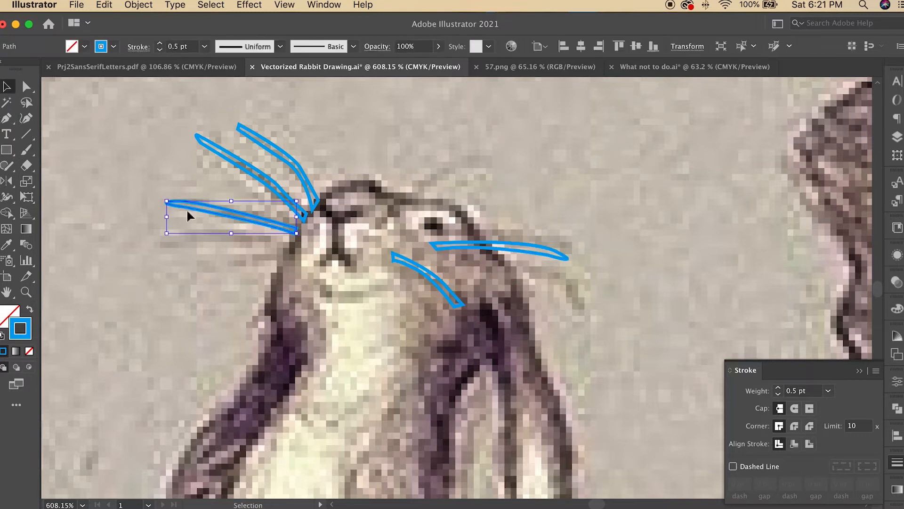
left_click_drag(167, 201, 218, 247)
left_click_drag(233, 216, 236, 217)
left_click(300, 158)
key("Delete")
Step: Trace the rabbit's nose as a Y-shaped closed pen path
key("p")
left_click(317, 202)
left_click(315, 207)
left_click_drag(339, 223, 335, 212)
left_click(360, 215)
left_click(360, 206)
left_click(317, 203)
left_click(315, 263)
left_click_drag(336, 248, 347, 256)
left_click(353, 263)
left_click(349, 266)
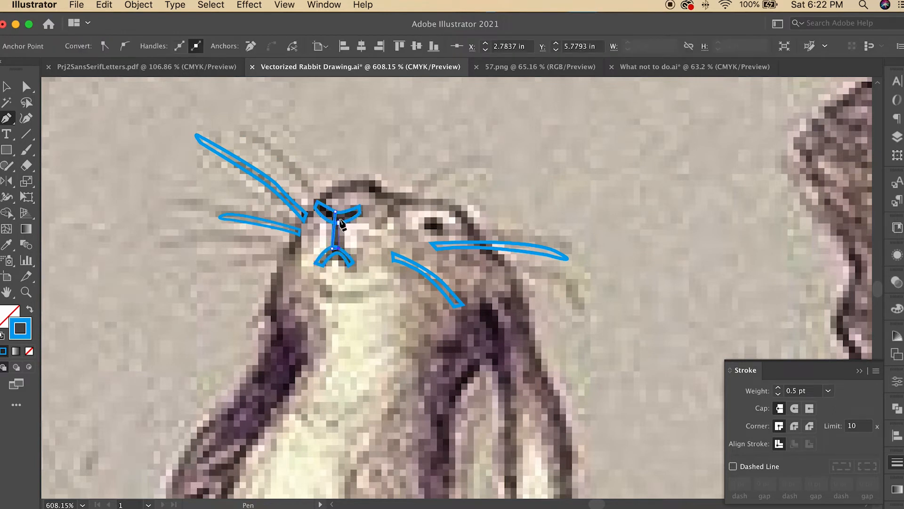
left_click(341, 217)
left_click(336, 212)
Step: Draw the eye and the mouth line below the nose as small closed shapes
left_click(419, 223)
left_click(443, 231)
left_click(310, 279)
left_click(366, 295)
left_click_drag(330, 299, 319, 296)
left_click(310, 278)
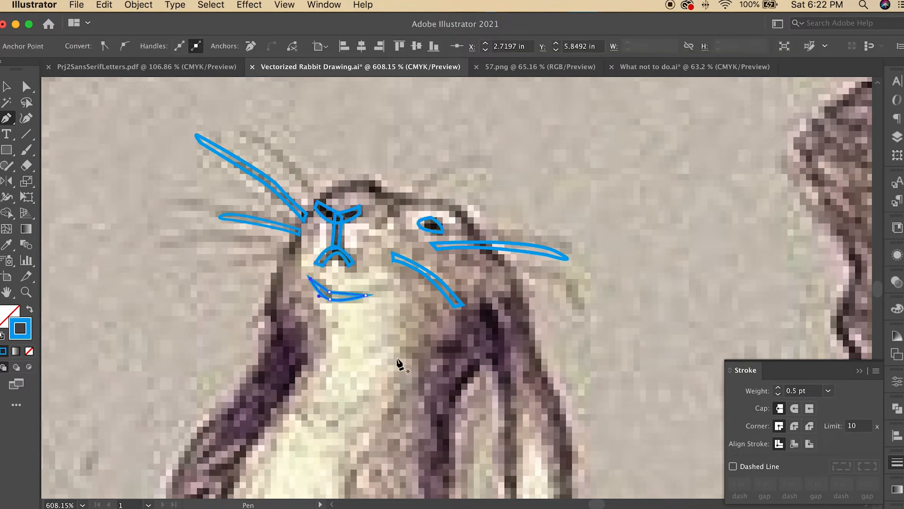
Step: Trace the dark inner edge of the raised forepaw as a closed shape
scroll(398, 360, "down", 5)
left_click(352, 127)
left_click(377, 198)
left_click(352, 127)
scroll(352, 141, "down", 8)
left_click(352, 221)
left_click_drag(307, 261, 300, 263)
mouse_move(302, 291)
left_mouse_down()
mouse_move(260, 315)
mouse_move(273, 303)
left_mouse_up()
left_click(270, 248)
left_click(299, 281)
left_click(298, 251)
left_click(369, 180)
left_click(352, 221)
left_click(270, 232)
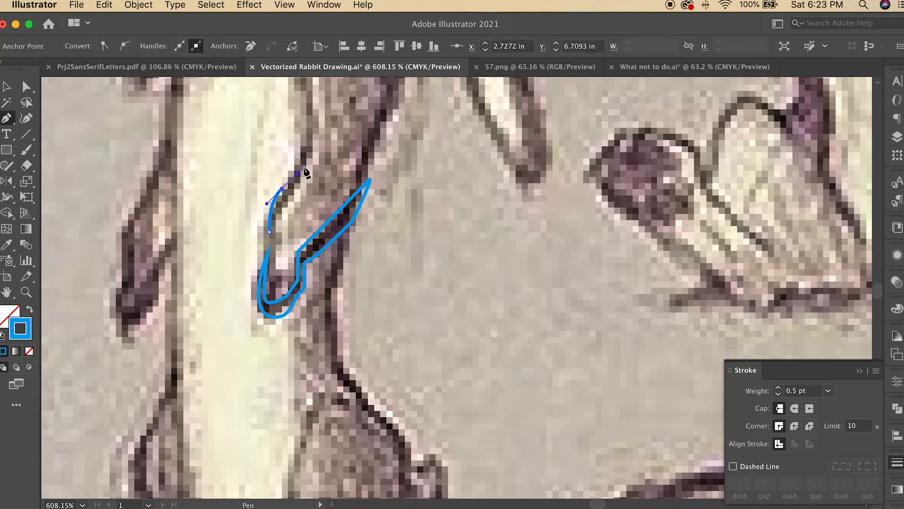
left_click(309, 148)
left_click(270, 231)
Step: Trace the inner edge of the right hind leg as a closed crescent shape
scroll(372, 284, "down", 5)
left_click(481, 230)
left_click_drag(453, 289, 448, 328)
left_click_drag(479, 381, 495, 390)
left_click(532, 391)
left_click_drag(465, 332, 456, 291)
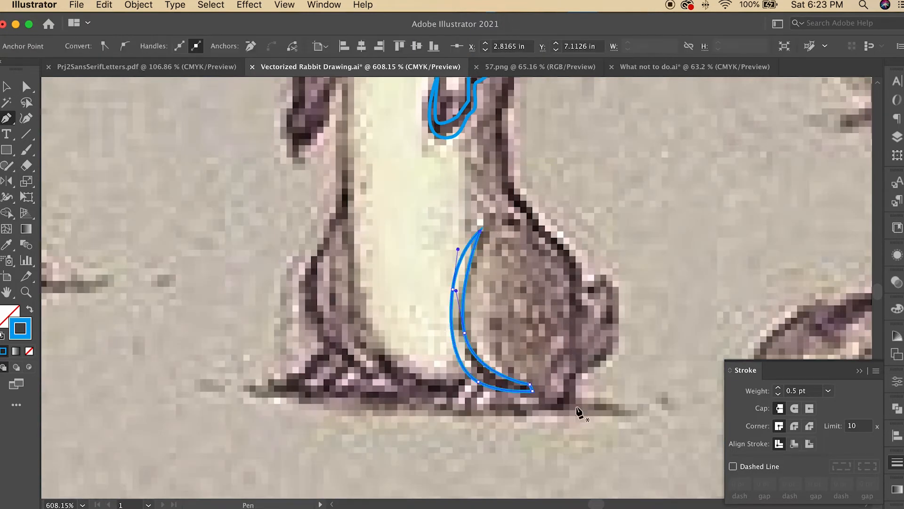
Step: Add a small toe shape at the bottom of the right hind foot
left_click(489, 376)
left_click_drag(464, 403, 459, 425)
left_click(478, 423)
left_click(476, 399)
left_click(488, 376)
left_click(460, 386)
left_click(451, 413)
left_click(447, 417)
left_click(434, 406)
left_click(448, 392)
mouse_move(459, 385)
left_mouse_down()
mouse_move(451, 369)
mouse_move(458, 385)
left_mouse_up()
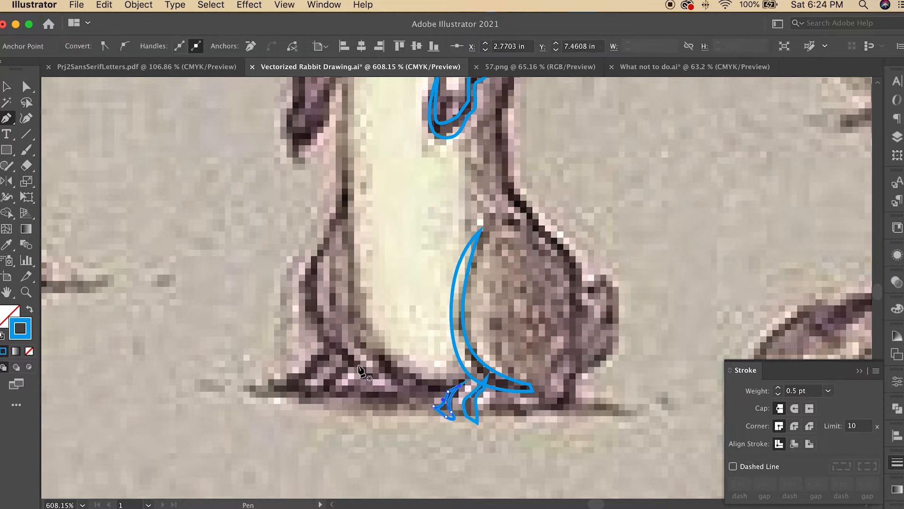
Step: Trace the dark edge of the left hind foot as a closed shape
left_click(357, 363)
left_click_drag(332, 380, 325, 395)
left_click(308, 395)
left_click(347, 356)
left_click(357, 364)
left_click(311, 294)
mouse_move(333, 347)
left_mouse_down()
mouse_move(347, 355)
mouse_move(317, 337)
left_mouse_up()
left_click(369, 371)
left_click(360, 377)
left_click(312, 294)
Step: Trace the outer edge of the left hind leg as a long thin closed shape
scroll(369, 313, "up", 5)
left_click(350, 253)
scroll(357, 386, "down", 2)
left_click_drag(355, 378, 365, 402)
left_click_drag(393, 442, 353, 400)
left_click(467, 459)
left_click(349, 217)
left_click_drag(559, 341, 487, 483)
left_click_drag(487, 118, 431, 419)
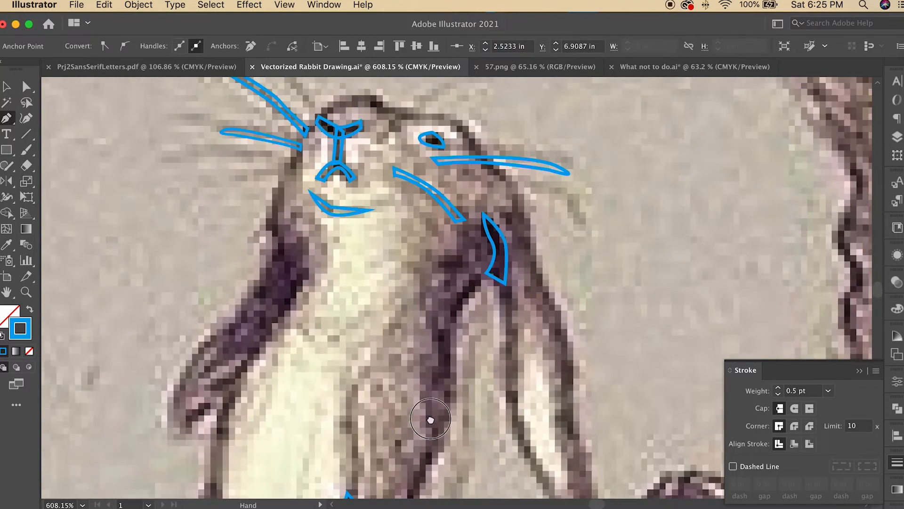
Step: Convert the left whiskers' stroke into a fill and show the silhouette layer
scroll(431, 419, "down", 5)
scroll(431, 420, "down", 5)
scroll(426, 429, "down", 1)
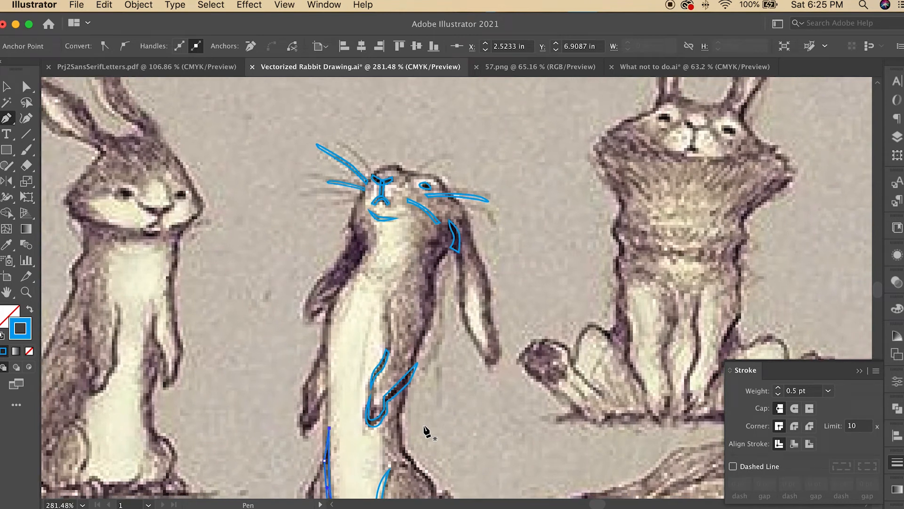
scroll(426, 431, "down", 3)
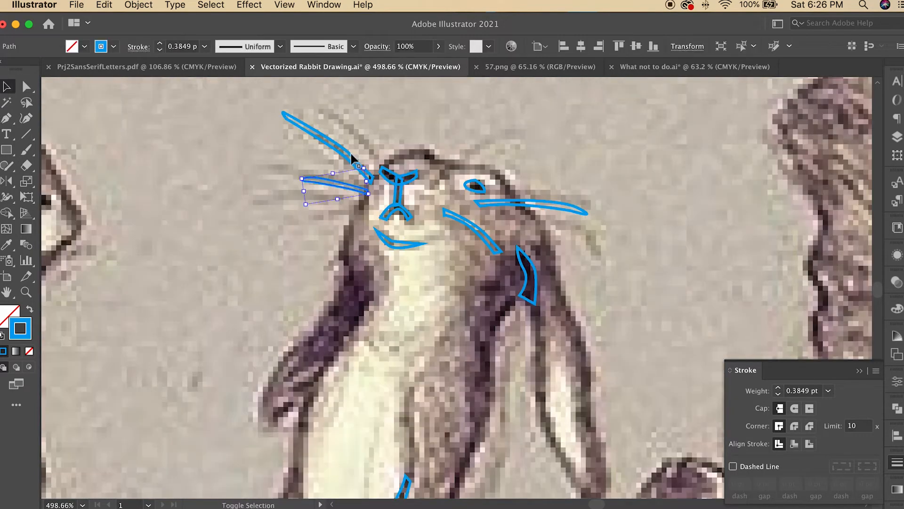
left_click(351, 158, "shift")
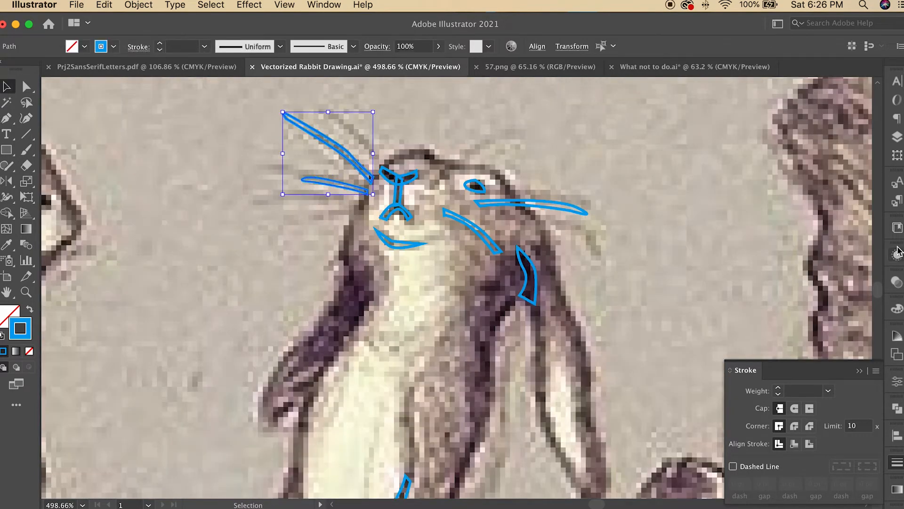
left_click(30, 310)
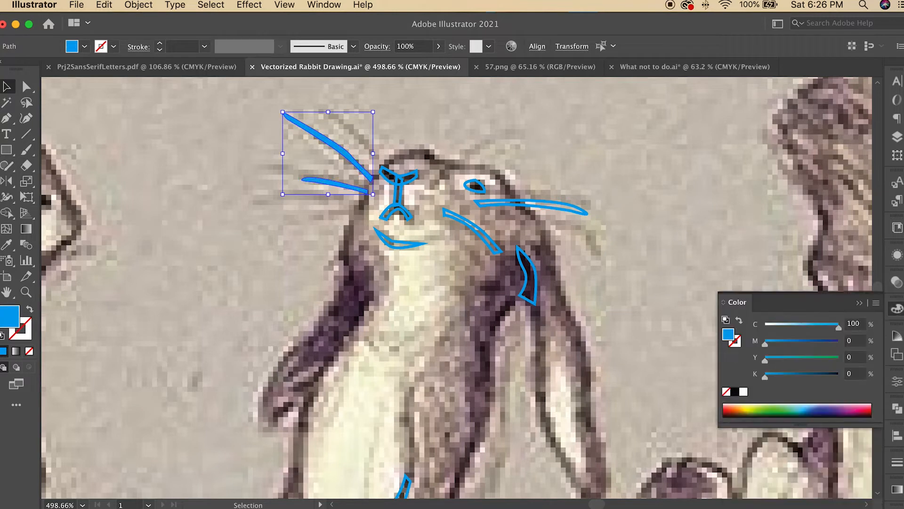
left_click(893, 137)
left_click(729, 110)
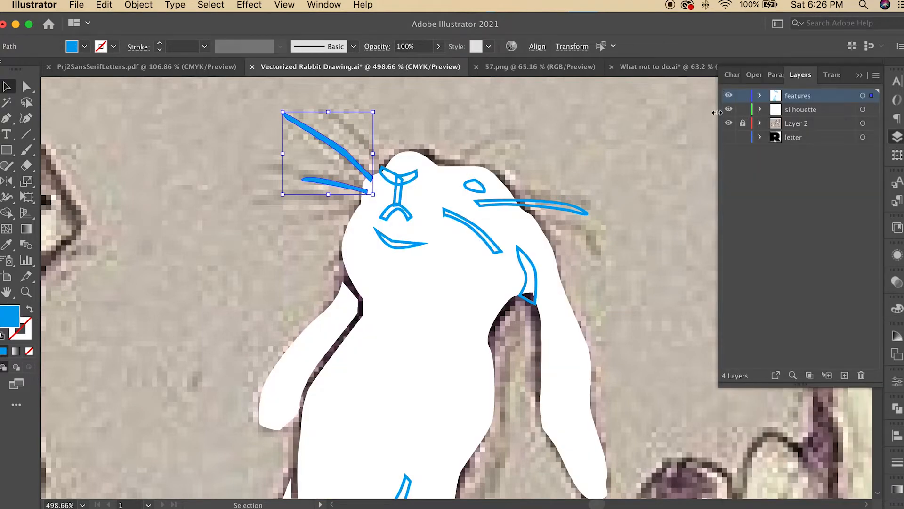
Step: Convert the right whisker's stroke into a fill and fill all the whiskers white
left_click(542, 203)
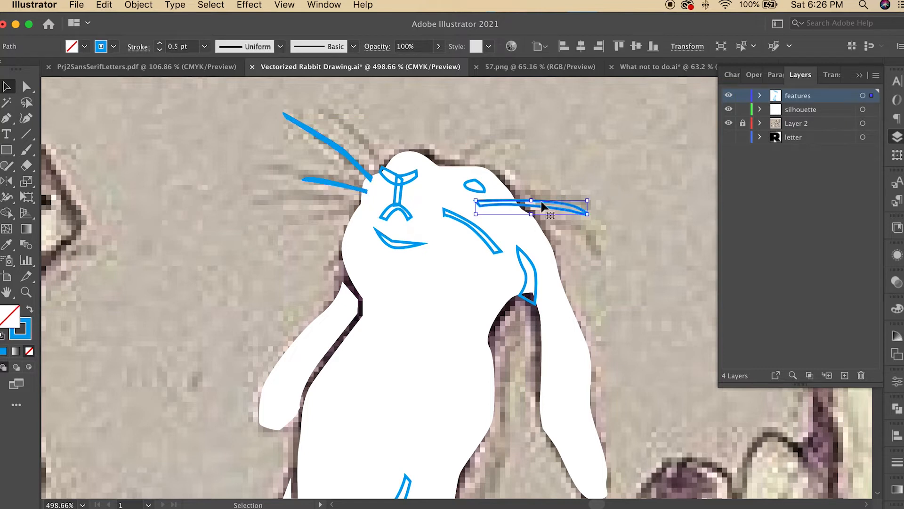
left_click(29, 314)
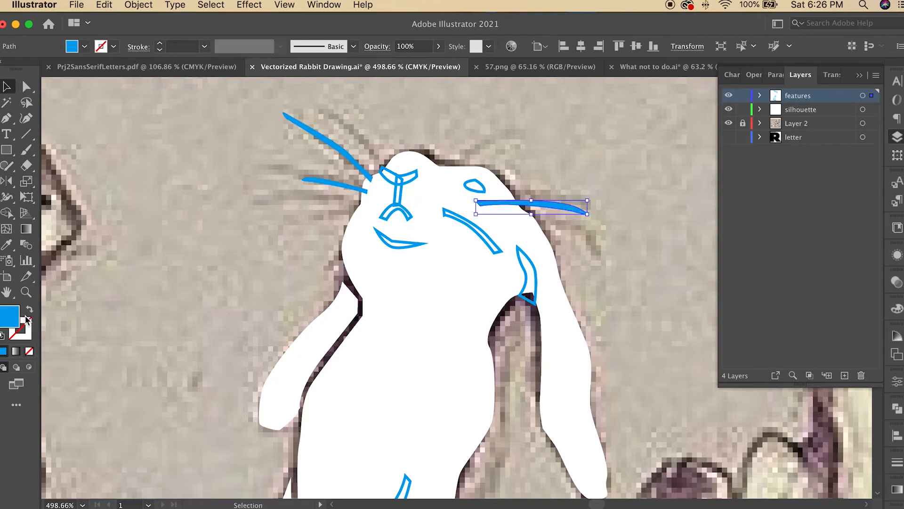
left_click(333, 187)
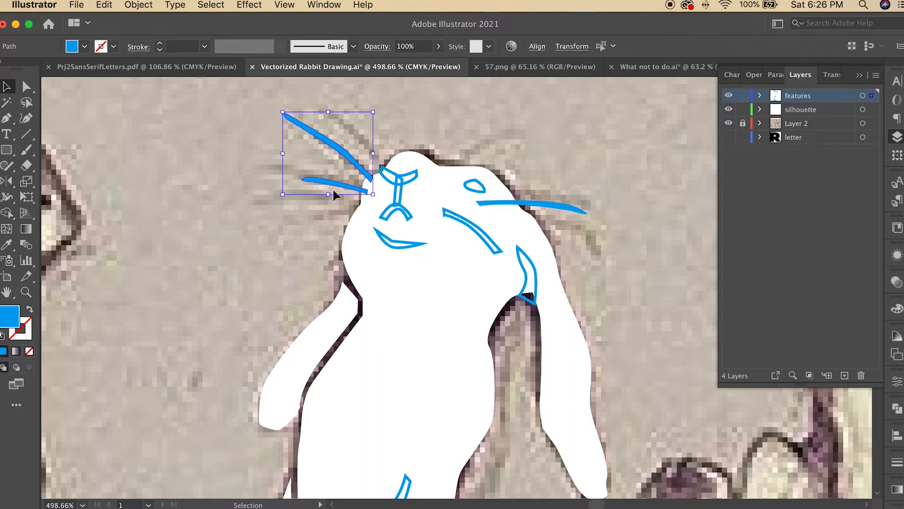
left_click(575, 206, "shift")
left_click(897, 309)
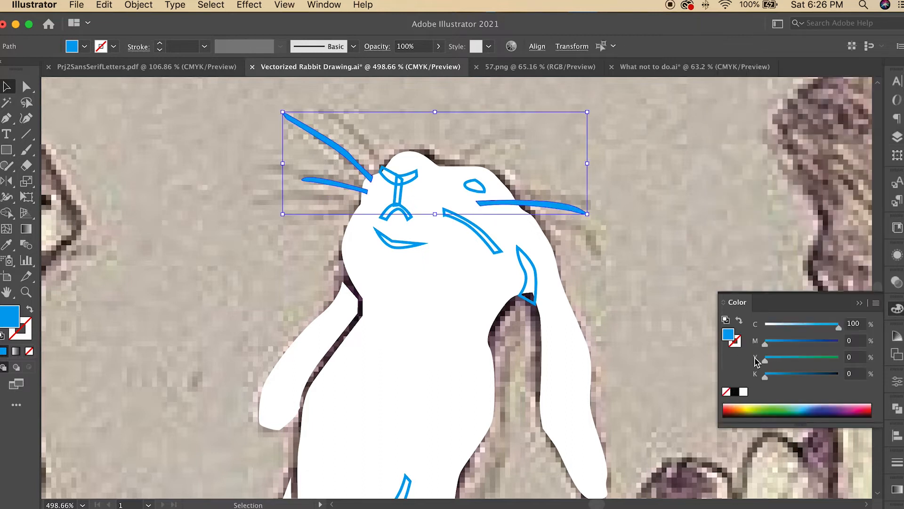
left_click(743, 392)
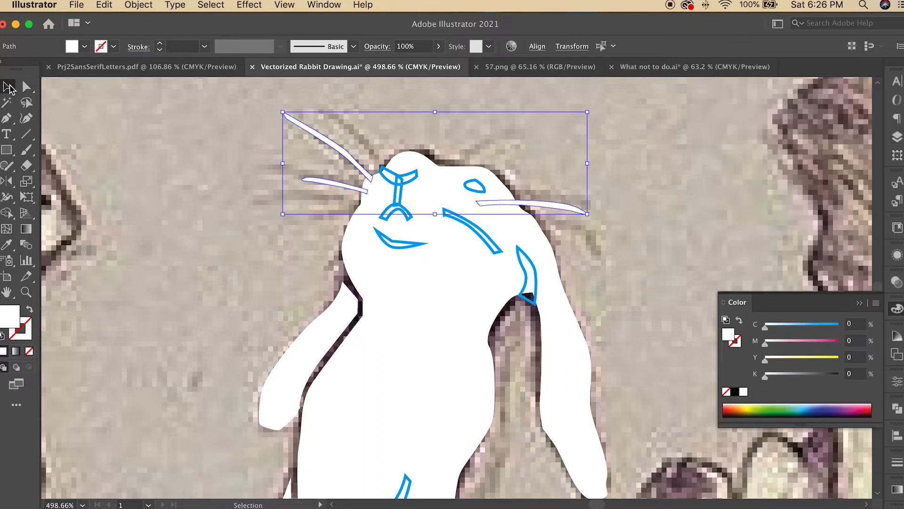
Step: Move the curved cheek line off to the side, away from the face
left_click(221, 149)
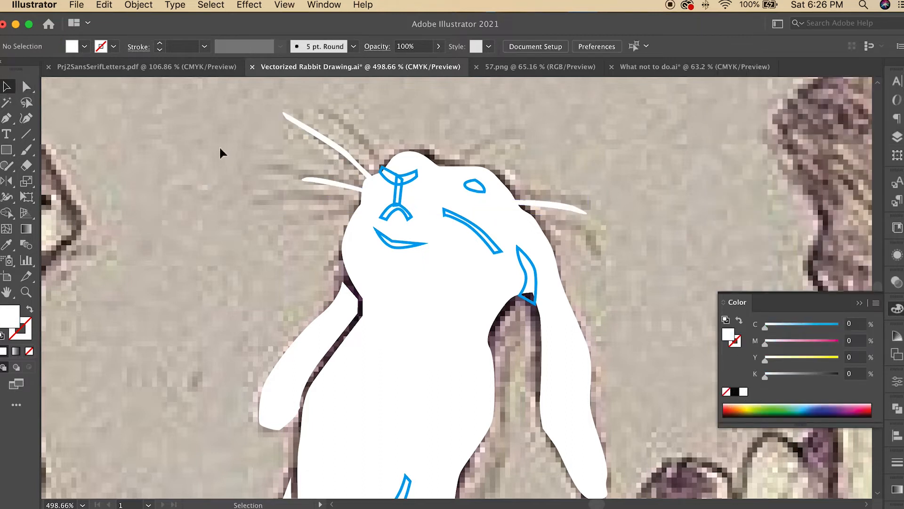
left_click(480, 236)
left_click_drag(483, 234, 661, 166)
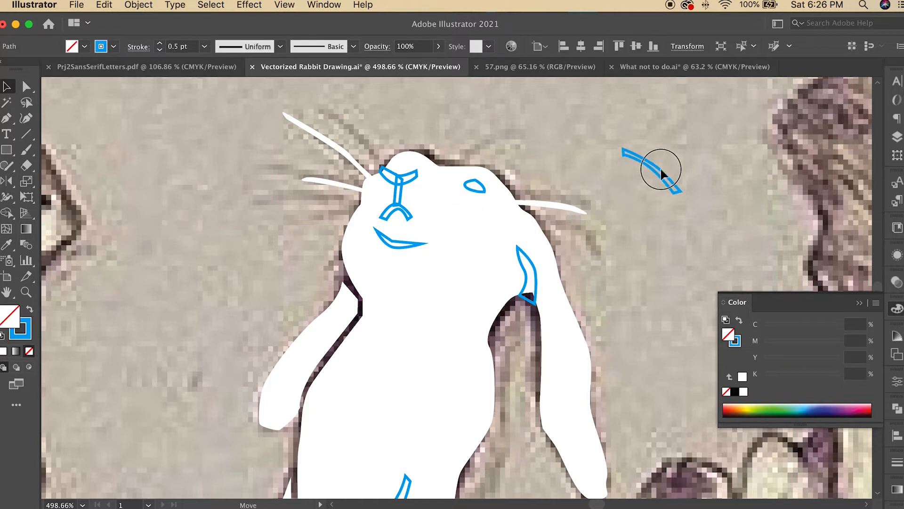
left_click(617, 268)
Step: Hide the silhouette layer, swap the remaining feature shapes' strokes to fills, and fill them black
left_click(896, 137)
left_click(728, 110)
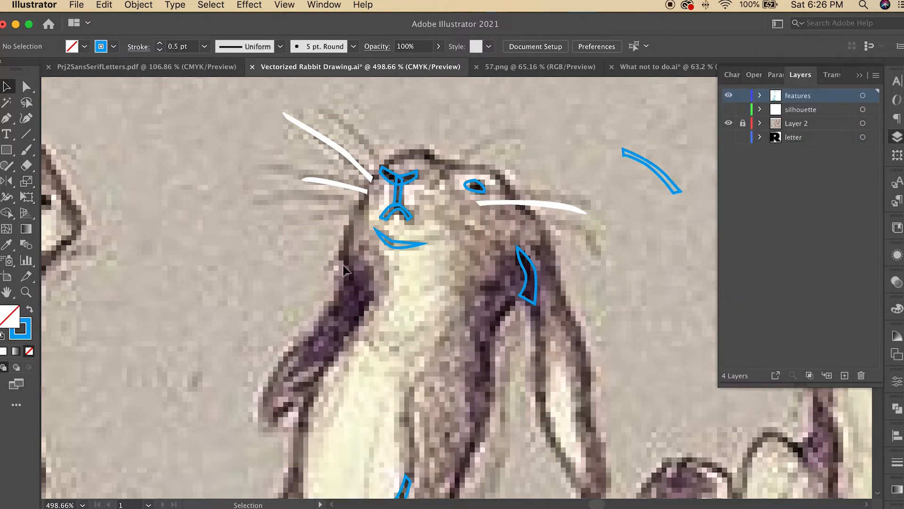
left_click(414, 181)
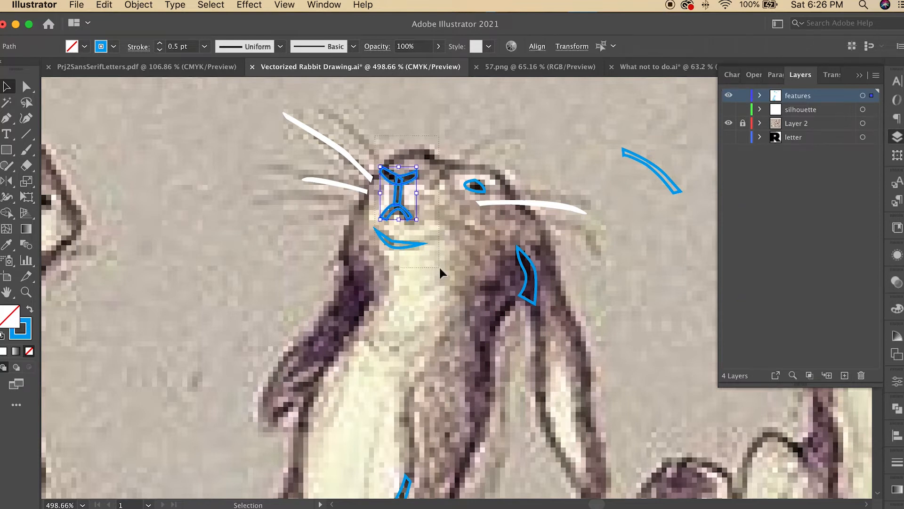
left_click_drag(439, 268, 439, 268)
left_click(475, 186, "shift")
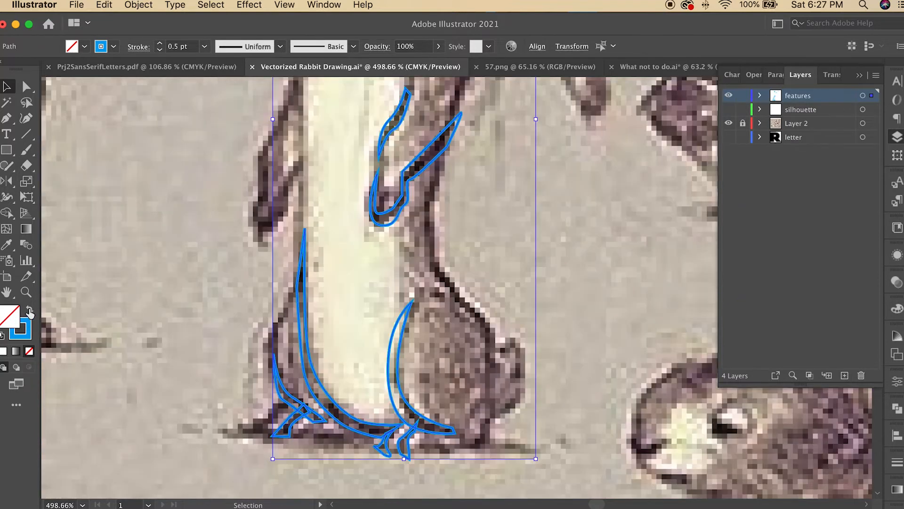
left_click(30, 311)
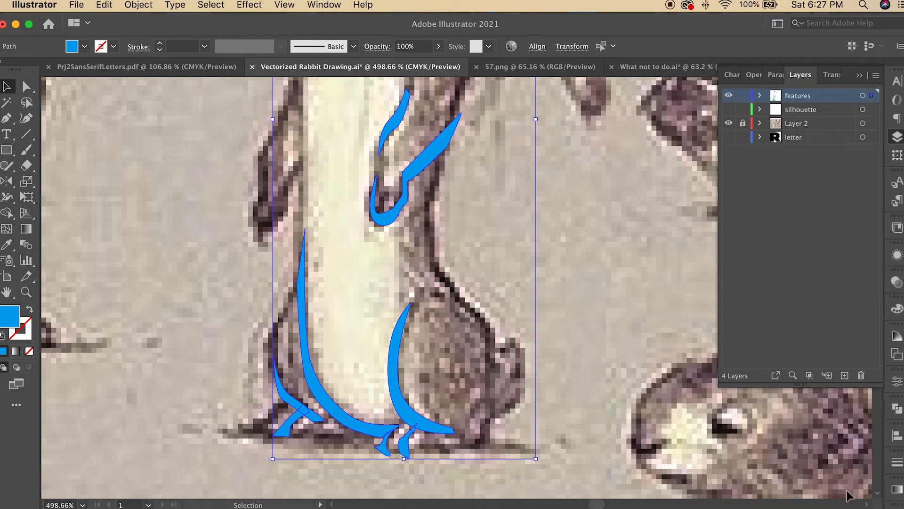
left_click(898, 310)
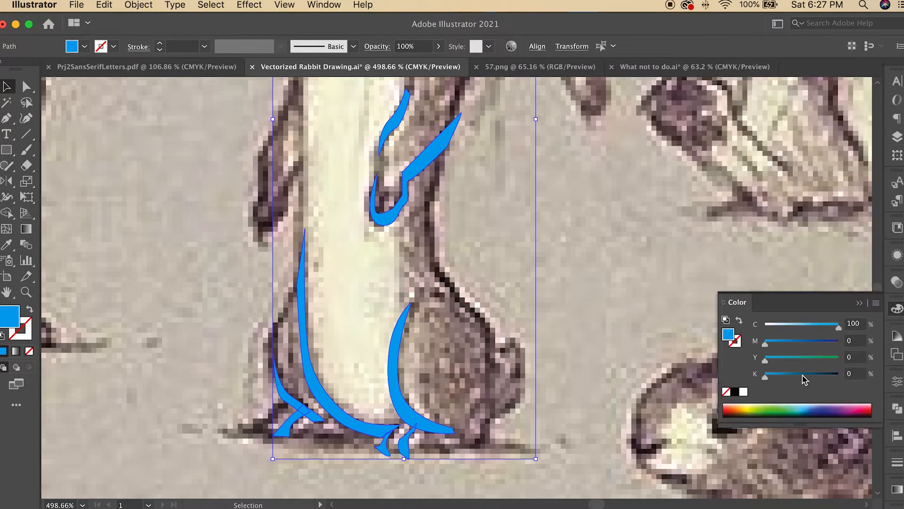
left_click(741, 393)
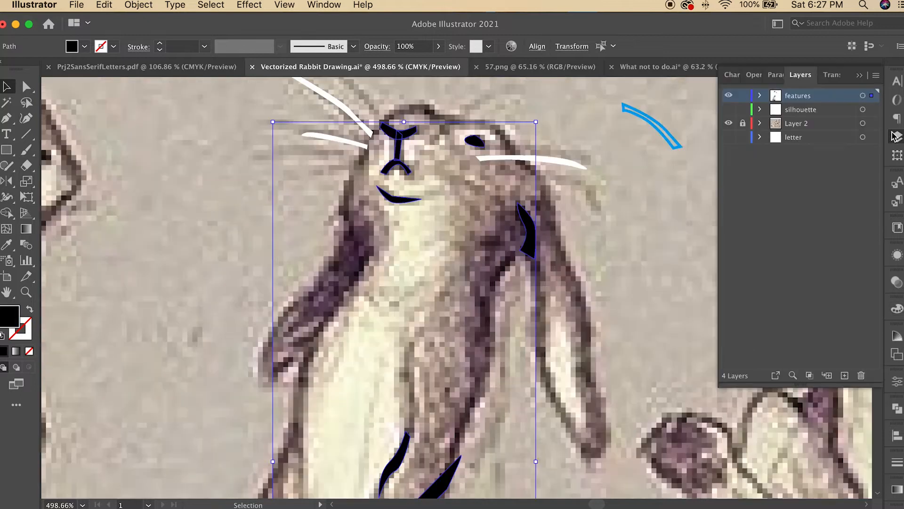
Step: Show the silhouette layer, hide the reference image layer, and fit the artboard in the window
left_click(728, 110)
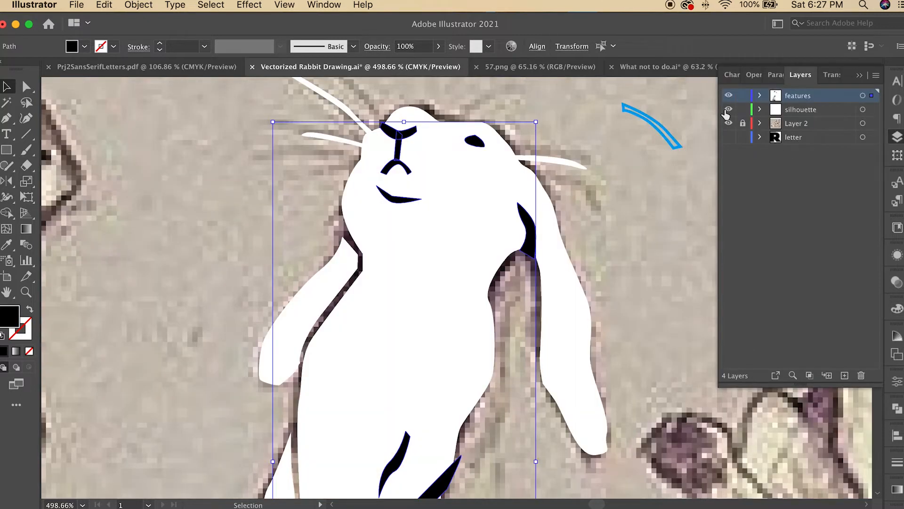
left_click(729, 124)
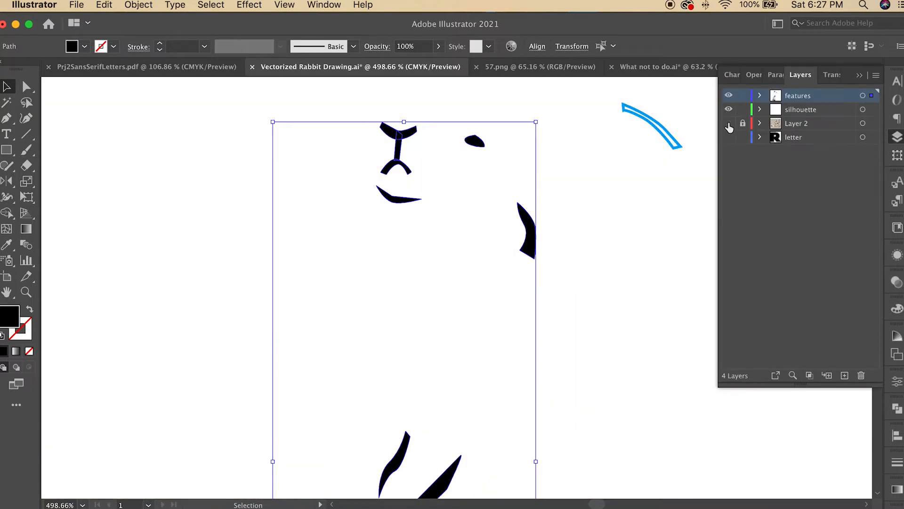
key("super+0")
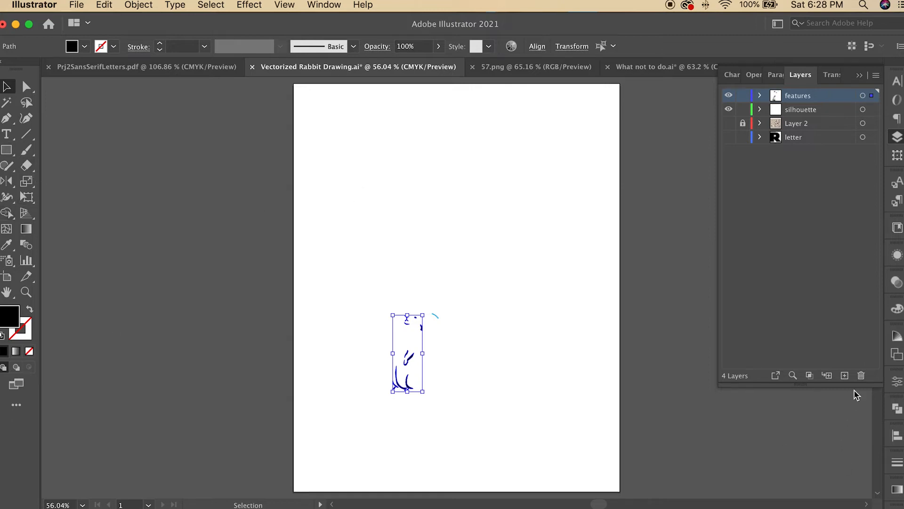
Step: Add a new layer and draw a black rectangle covering most of the artboard
left_click(844, 375)
left_click(6, 150)
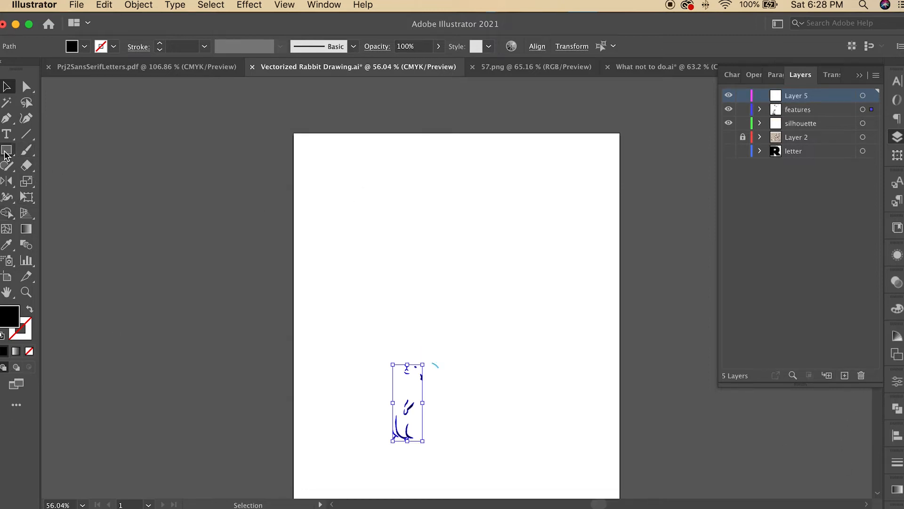
mouse_move(310, 245)
left_mouse_down()
mouse_move(521, 468)
mouse_move(585, 479)
mouse_move(573, 418)
left_mouse_up()
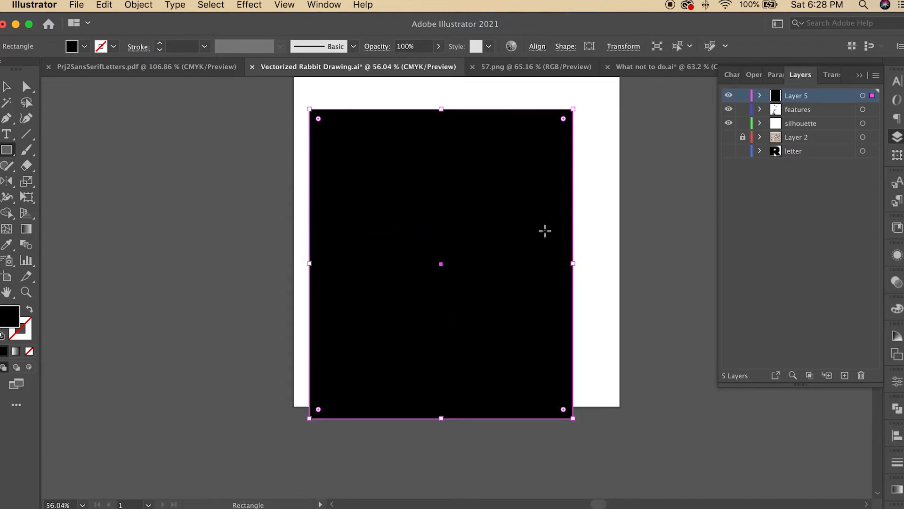
key("v")
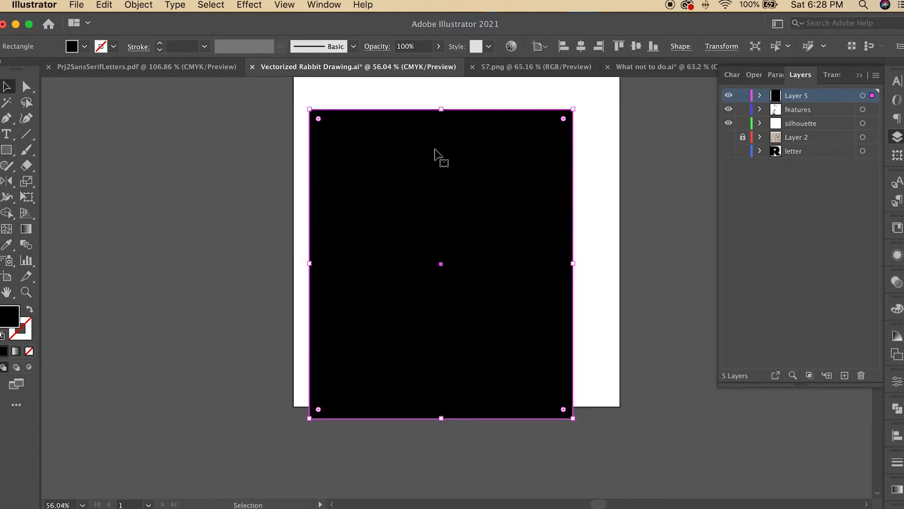
Step: Move the rectangle's layer below the features and silhouette layers
left_click(623, 147)
left_click_drag(792, 97, 804, 128)
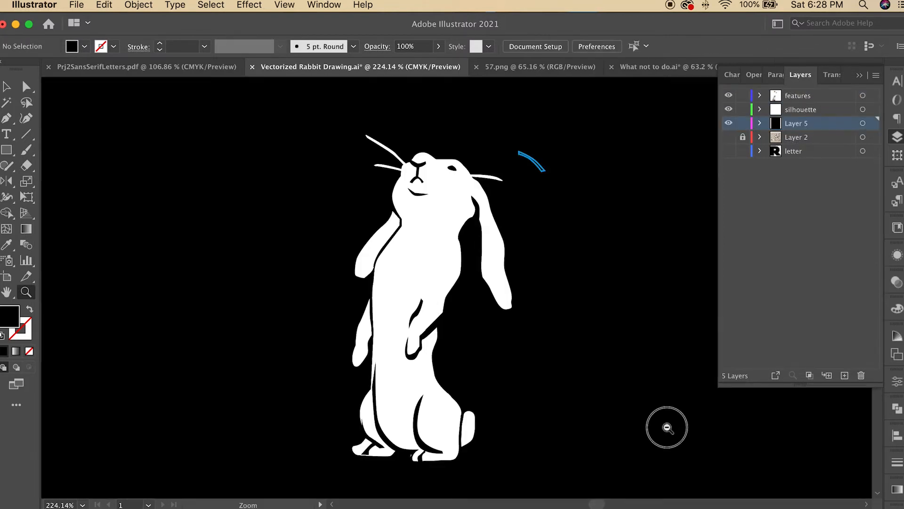
left_click_drag(666, 428, 686, 449)
scroll(543, 397, "down", 2)
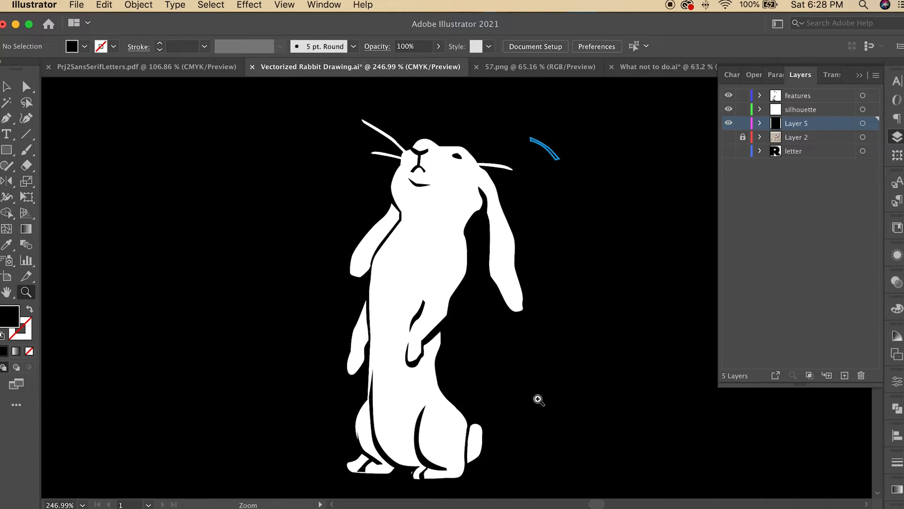
scroll(460, 325, "up", 3)
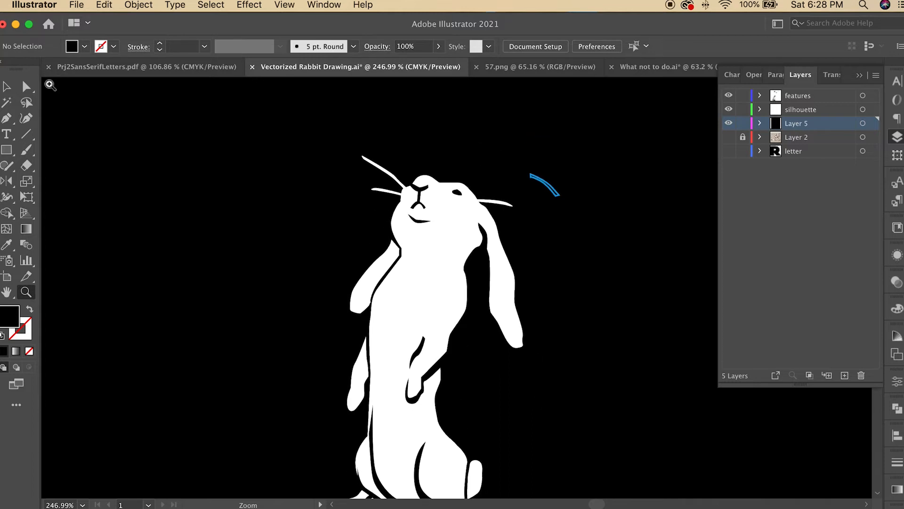
Step: Convert the cheek line's stroke into a black fill and move it back onto the rabbit's cheek
left_click(6, 86)
left_click(555, 192)
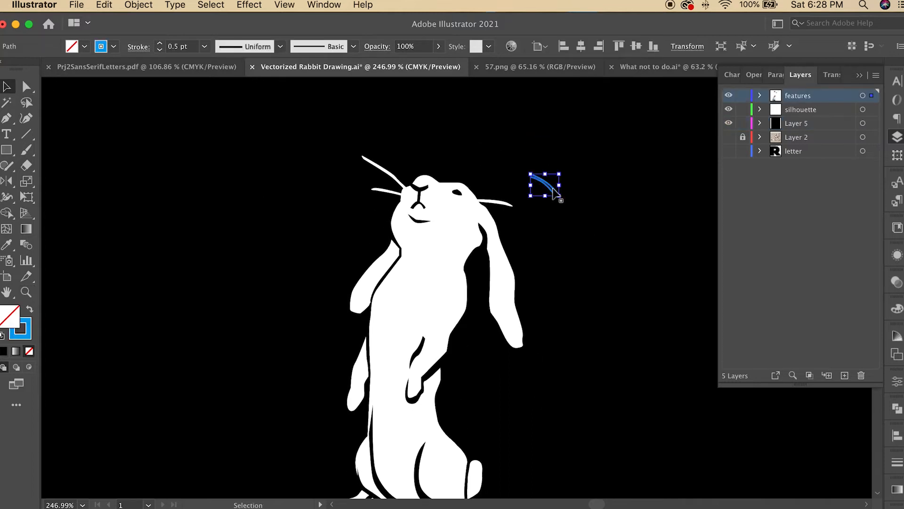
left_click(29, 311)
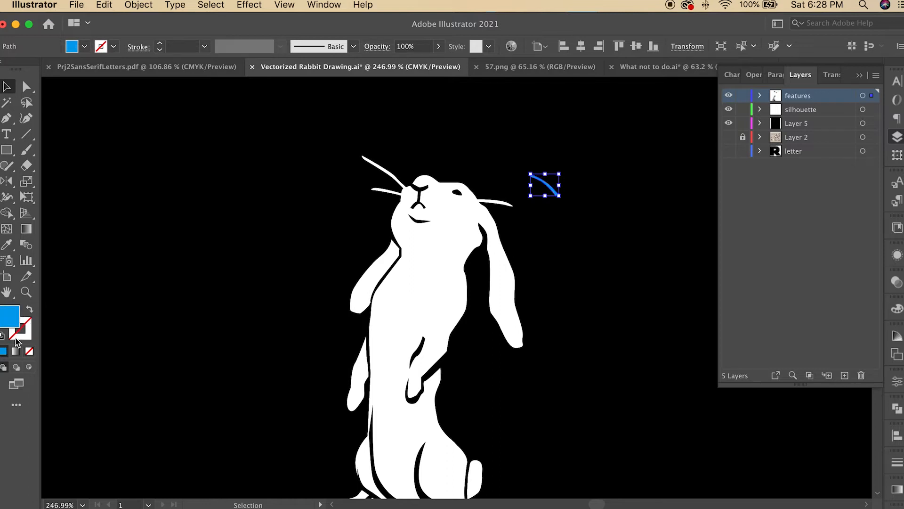
left_click(898, 311)
left_click(742, 391)
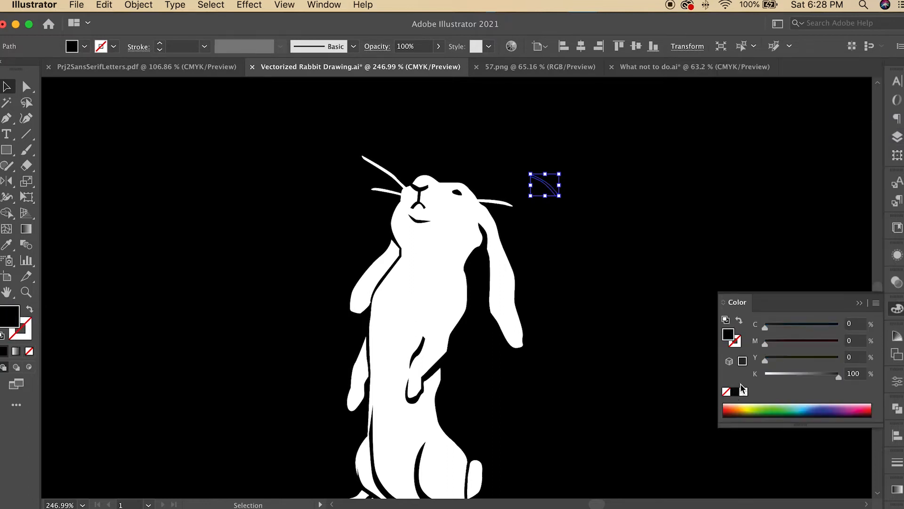
left_click(604, 216)
left_click(554, 194)
left_click_drag(553, 188, 461, 218)
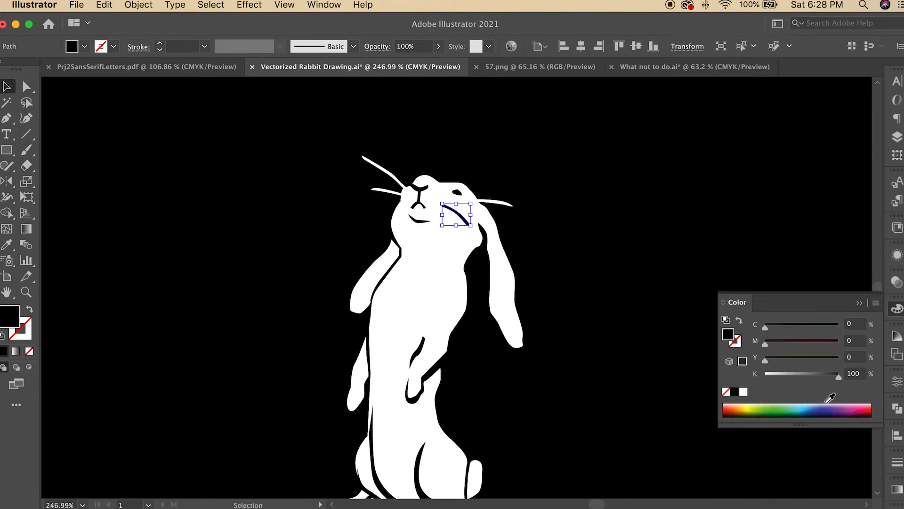
left_click(673, 359)
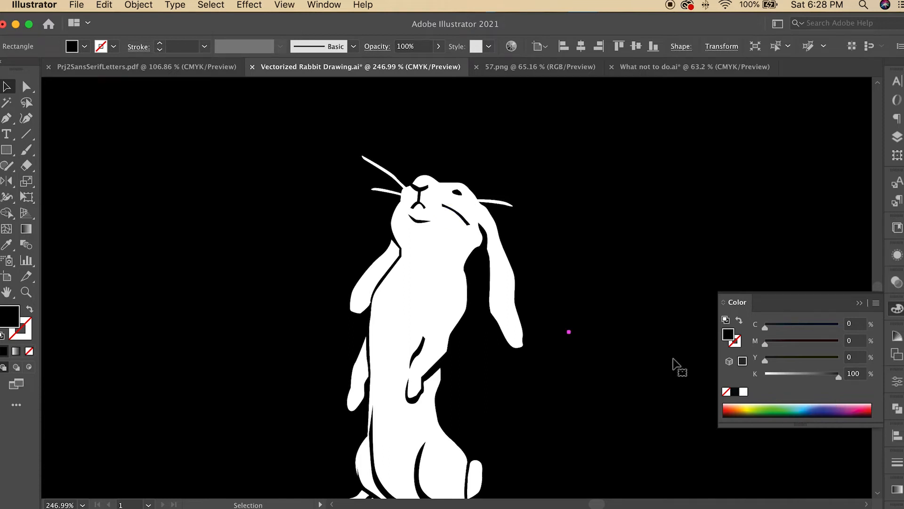
scroll(636, 369, "up", 3)
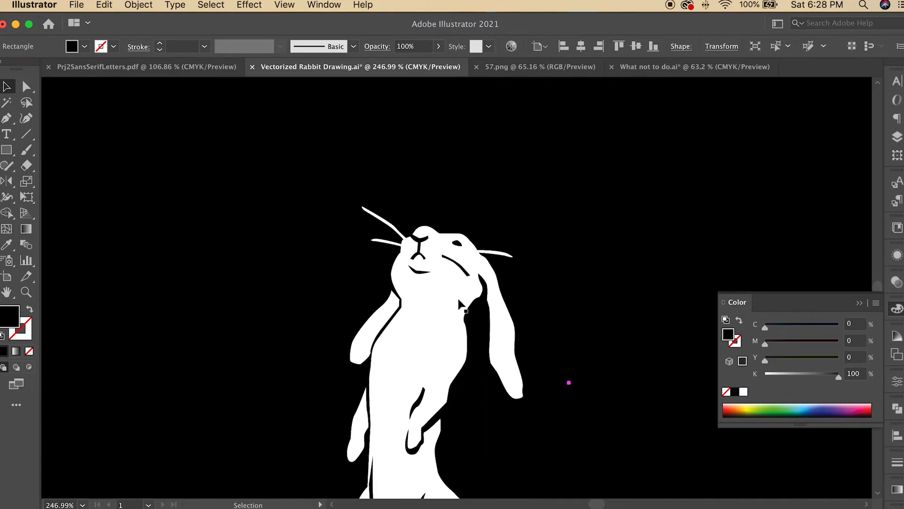
Step: Reposition the black cheek line on the rabbit's cheek
left_click(467, 280)
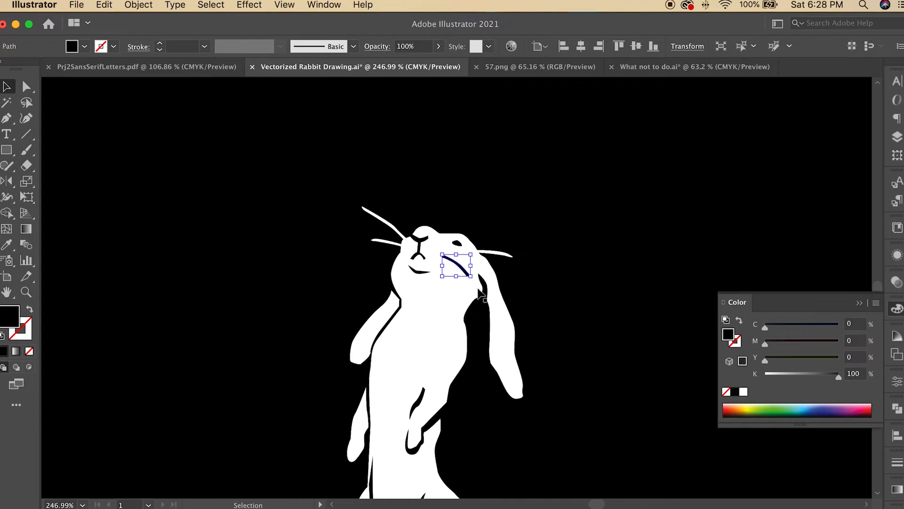
left_click_drag(478, 290, 468, 263)
left_click(569, 281)
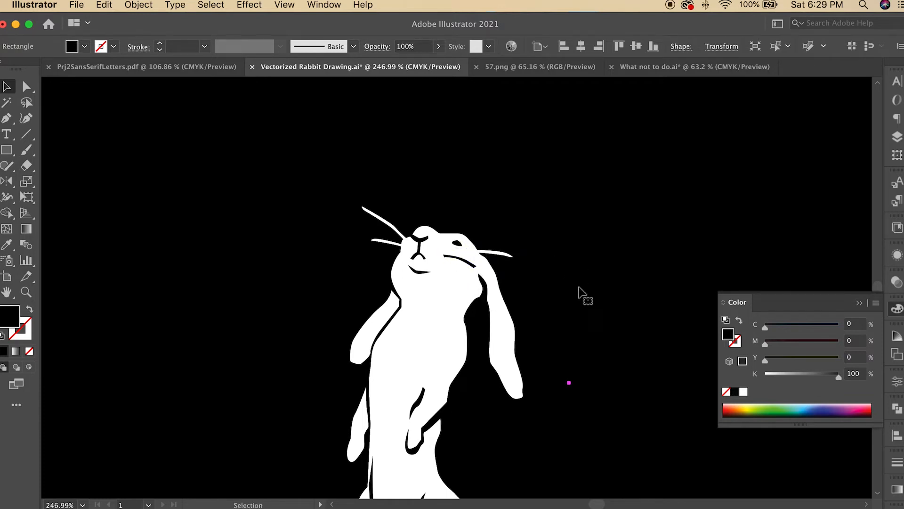
key("super+z")
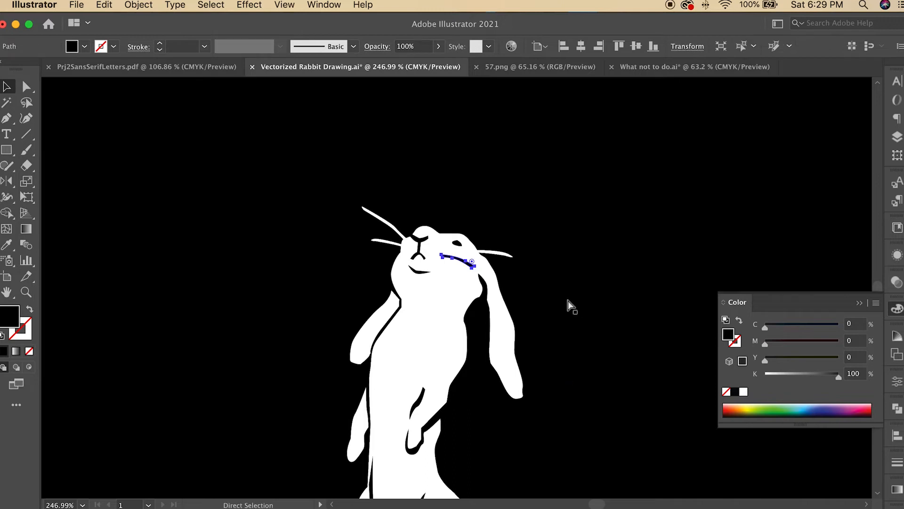
key("super+z")
left_click(568, 300)
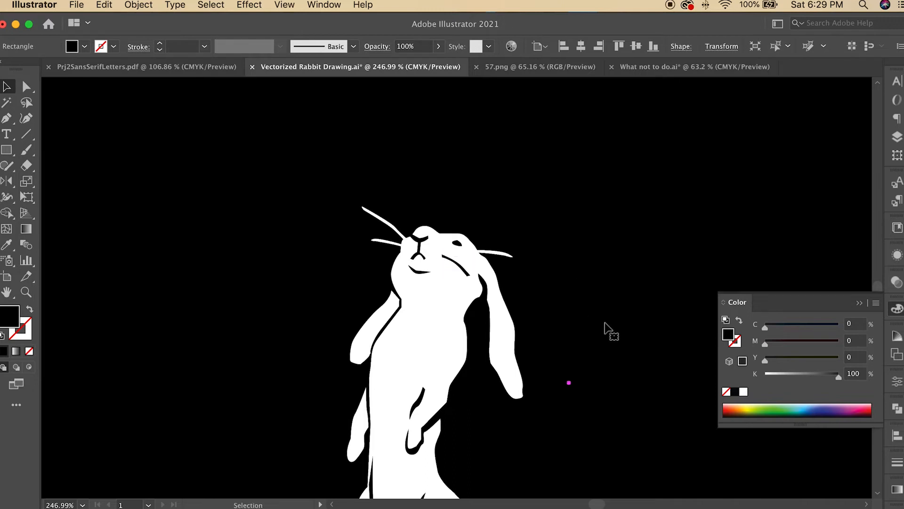
left_click(457, 275)
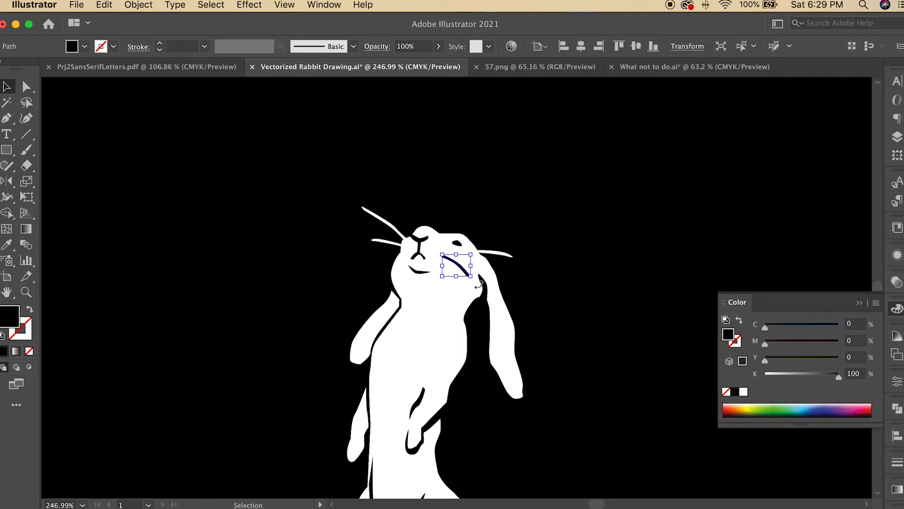
left_click_drag(476, 288, 478, 289)
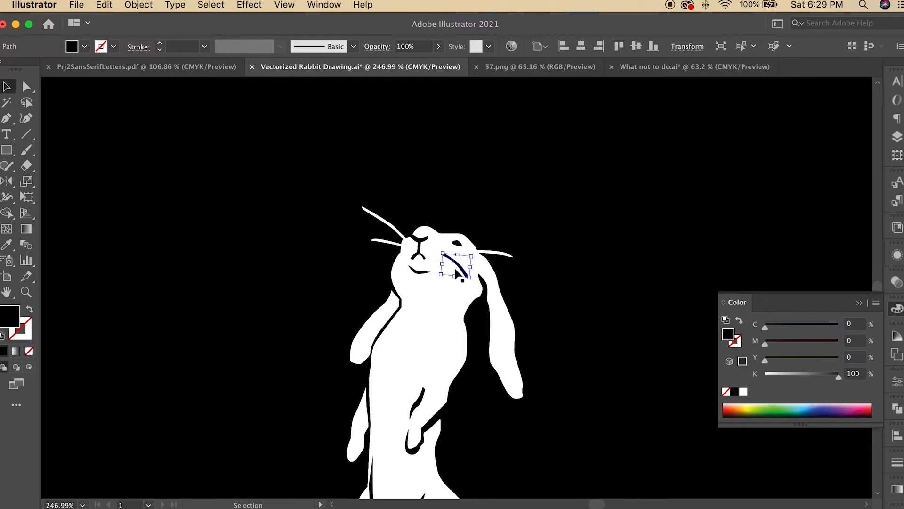
left_click(546, 294)
Step: Zoom into the rabbit's lower body and reshape the black line along the hind leg by moving its anchor points
scroll(595, 357, "down", 5)
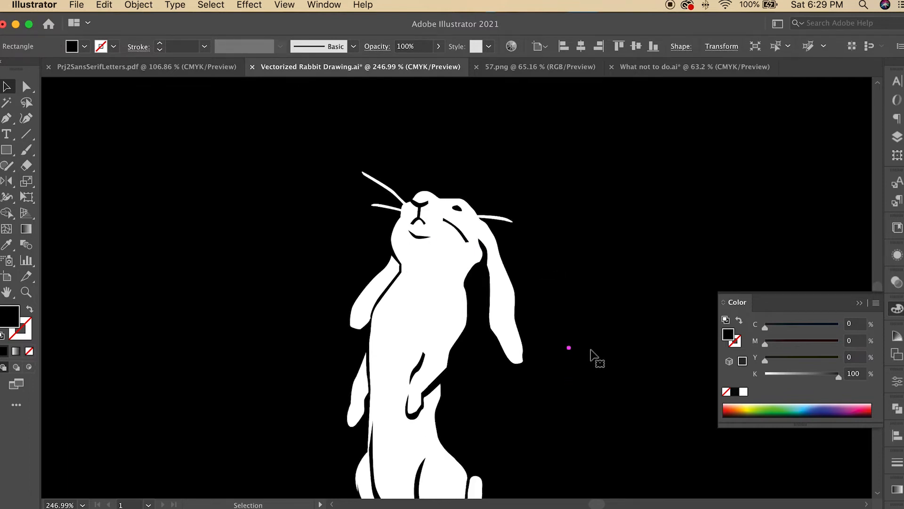
scroll(591, 350, "down", 3)
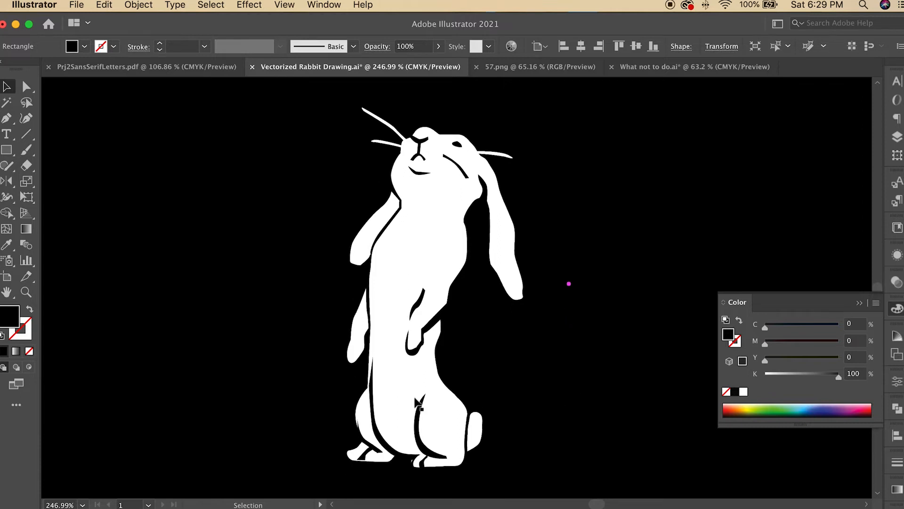
scroll(417, 404, "down", 2)
key("z")
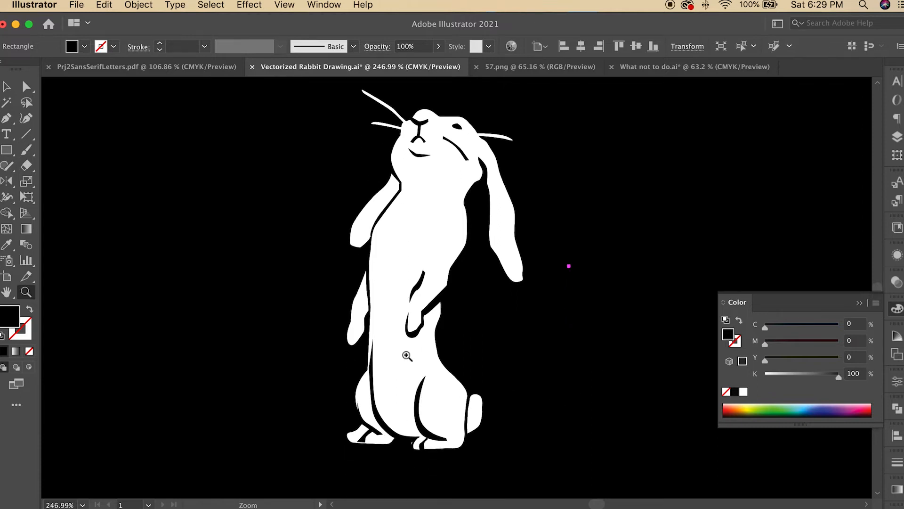
left_click_drag(411, 339, 494, 328)
key("a")
mouse_move(451, 273)
left_mouse_down()
mouse_move(467, 264)
mouse_move(462, 270)
left_mouse_up()
mouse_move(447, 302)
left_mouse_down()
mouse_move(458, 303)
mouse_move(452, 311)
left_mouse_up()
left_click_drag(504, 226, 523, 235)
left_click(565, 287)
scroll(565, 287, "down", 12)
left_click(431, 427)
left_click(456, 441)
left_click_drag(429, 429, 415, 433)
left_click_drag(420, 380, 408, 378)
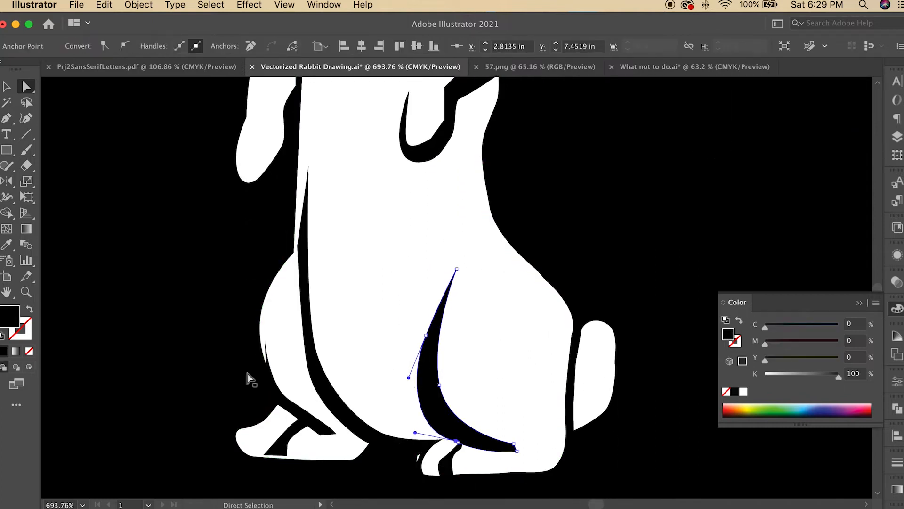
Step: Reshape the long black line along the rabbit's front and front leg by moving its anchor points
left_click_drag(348, 425, 333, 432)
left_click_drag(308, 367, 300, 365)
left_click_drag(298, 245, 285, 243)
left_click_drag(309, 166, 297, 171)
left_click_drag(301, 362, 300, 362)
left_click_drag(332, 431, 348, 435)
left_click_drag(320, 435, 305, 429)
left_click_drag(264, 455, 286, 462)
left_click_drag(265, 341, 259, 340)
Step: Adjust the white silhouette's anchor points around the hind and front feet
left_click(425, 475)
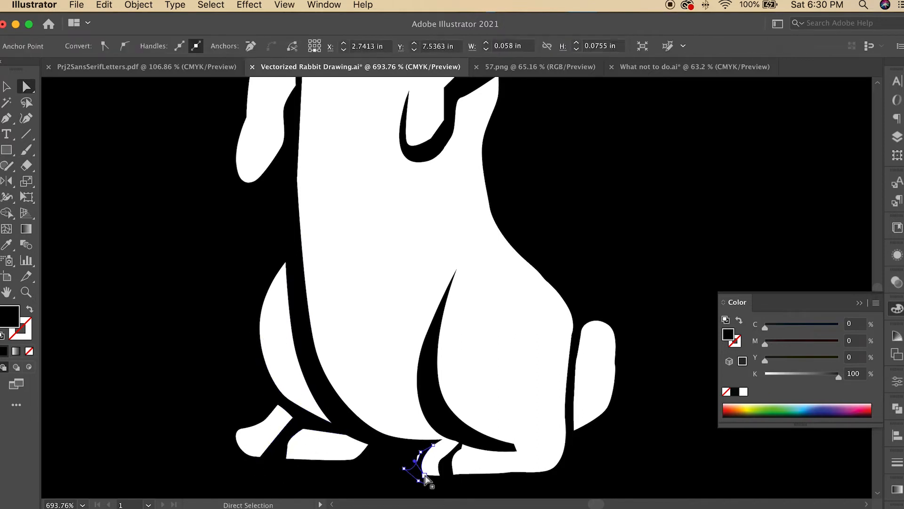
left_click(424, 477)
left_click(416, 464)
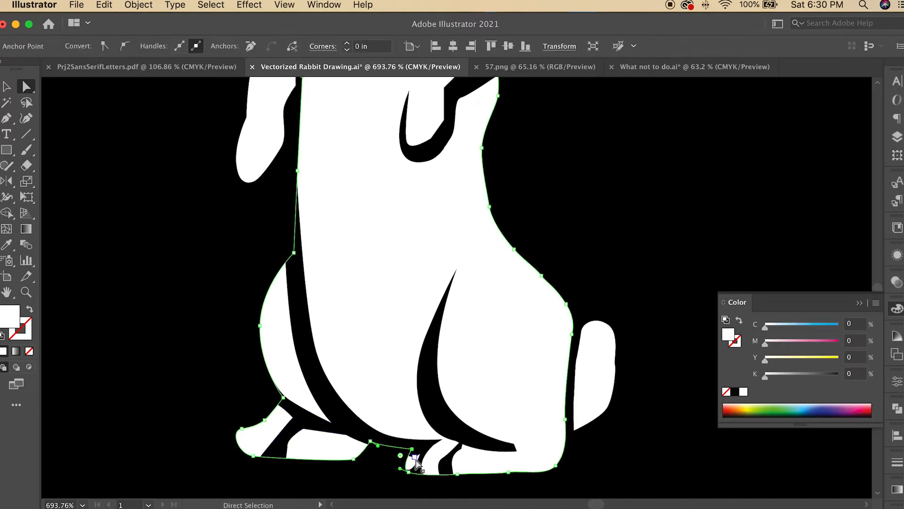
left_click_drag(415, 457, 466, 445)
left_click(438, 484)
left_click(589, 478)
left_click(448, 461)
left_click(442, 481)
left_click(272, 426)
mouse_move(265, 420)
left_mouse_down()
mouse_move(290, 414)
mouse_move(251, 423)
left_mouse_up()
left_click(274, 446)
left_click(260, 456)
Step: Use the Anchor Point tool to convert a front paw anchor and reshape the paw's curve
left_click_drag(6, 119, 66, 165)
left_click_drag(259, 457, 297, 409)
key("v")
left_click(66, 181)
left_click(293, 423)
key("a")
left_click(293, 424)
left_click(273, 437)
left_click_drag(275, 442, 265, 458)
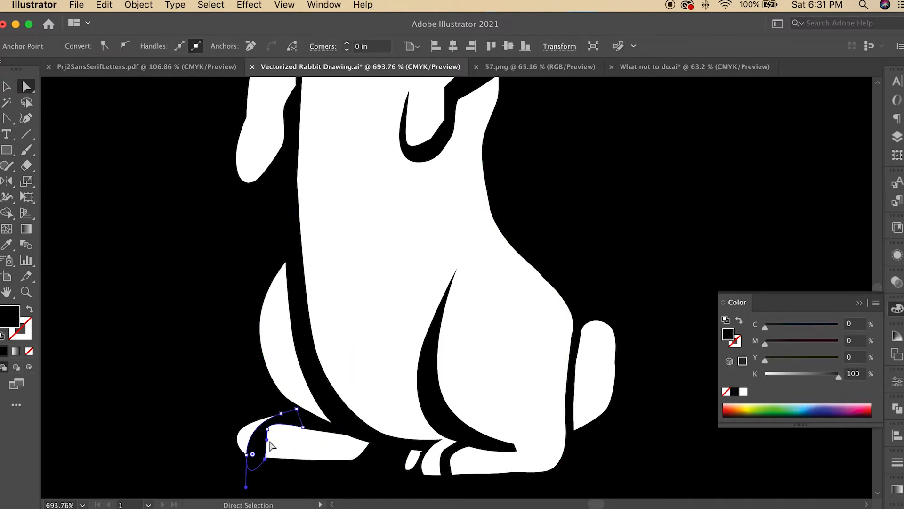
left_click(285, 427)
left_click(275, 405)
Step: Zoom around the rabbit to inspect its paws and arm shapes
key("super+0")
key("z")
left_click_drag(415, 349, 503, 389)
scroll(416, 353, "up", 2)
left_click(372, 365)
left_click(452, 360)
left_click(480, 346)
key("v")
left_click(557, 372)
left_click(362, 236)
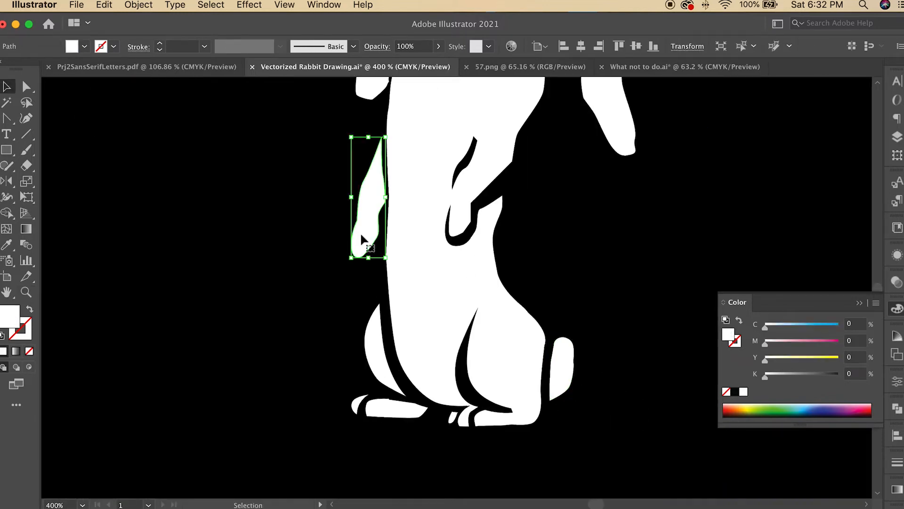
scroll(363, 236, "up", 5)
left_click(378, 232)
left_click(383, 222)
key("super+0")
left_click(26, 292)
left_click_drag(419, 350, 499, 351)
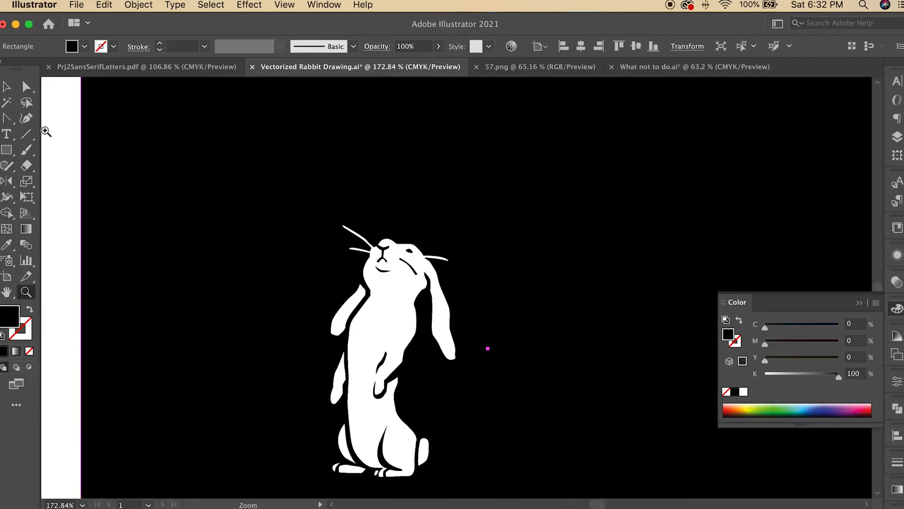
Step: Select the black background rectangle and lock it
key("v")
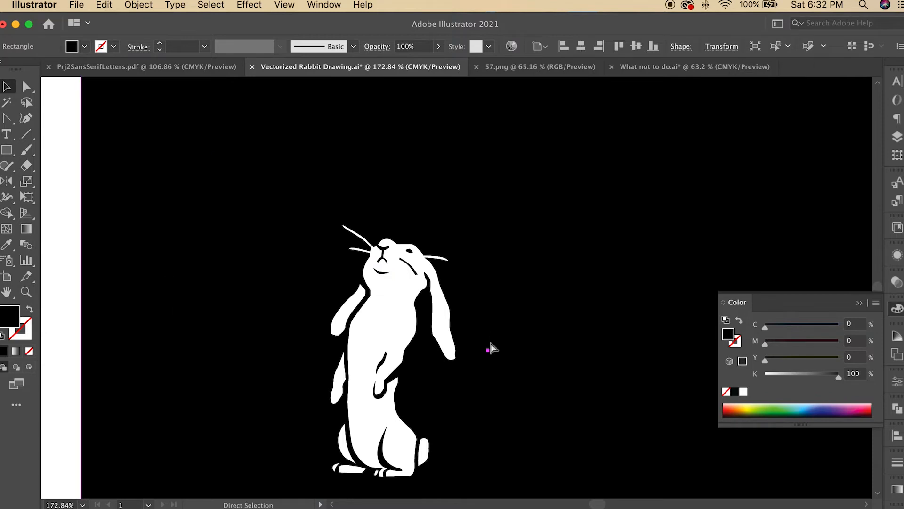
key("super+shift+z")
key("z")
left_click_drag(381, 274, 777, 508)
key("super+0")
left_click(386, 268)
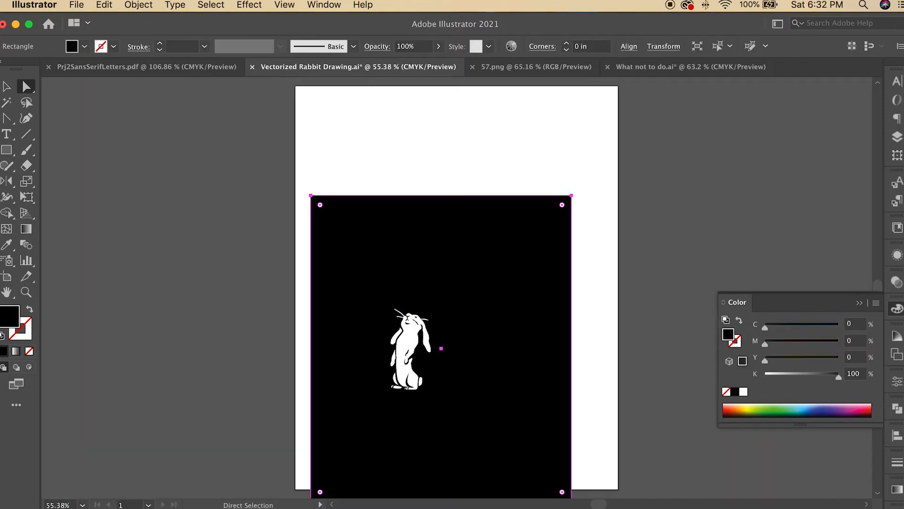
key("z")
left_click_drag(409, 348, 460, 349)
key("v")
key("super+2")
scroll(471, 320, "up", 3)
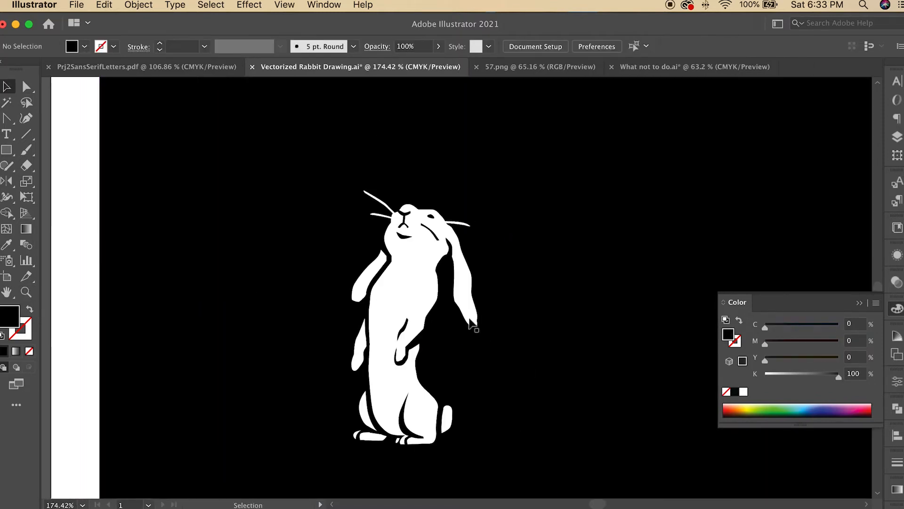
Step: Lock Layer 5, which holds the black background, in the Layers panel
key("z")
left_click_drag(426, 221, 494, 209)
left_click(334, 172)
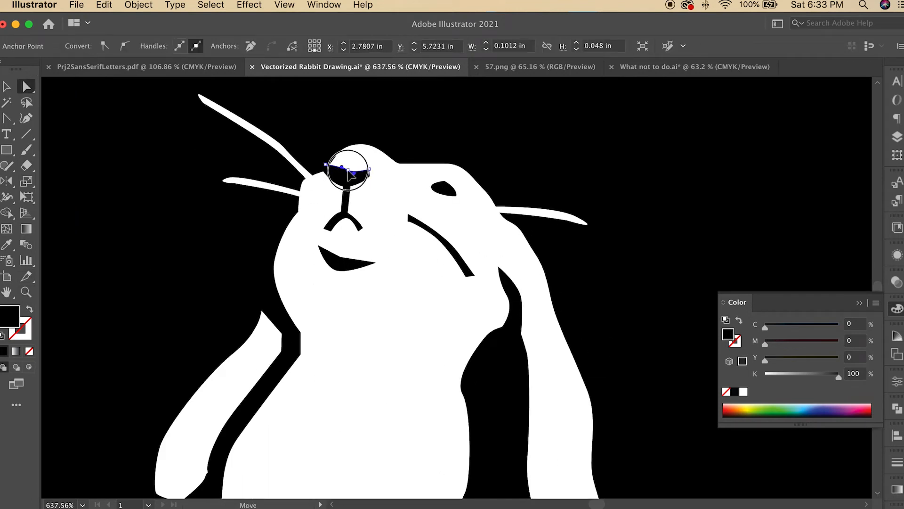
left_click(300, 184)
key("super+0")
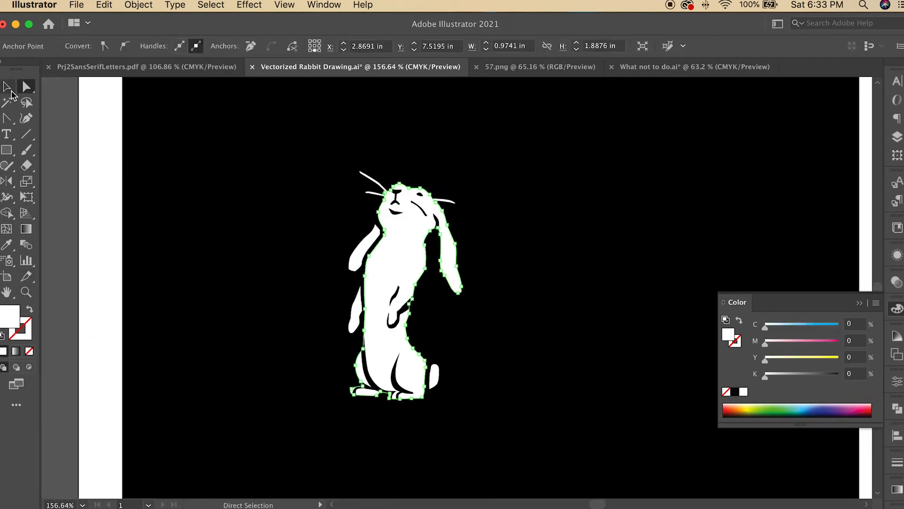
left_click(7, 87)
left_click(640, 339)
key("z")
left_click(430, 292)
key("v")
left_click(627, 223)
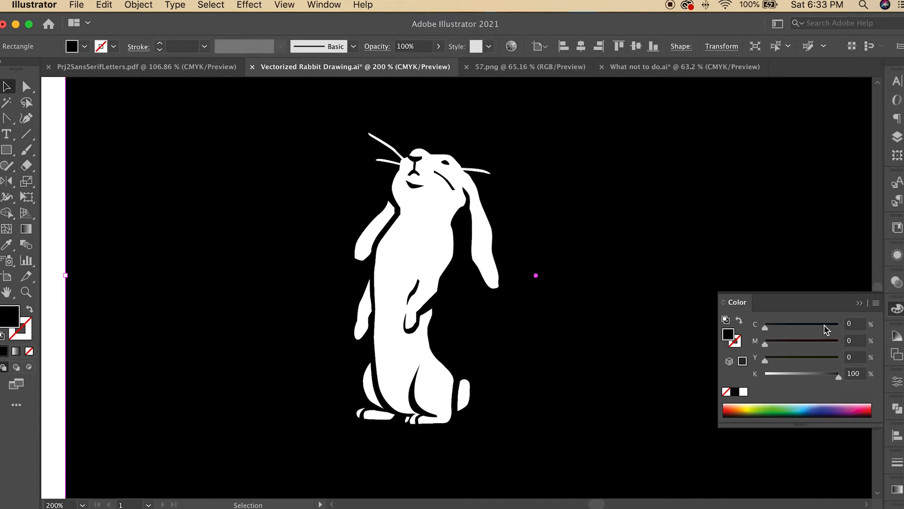
left_click(898, 137)
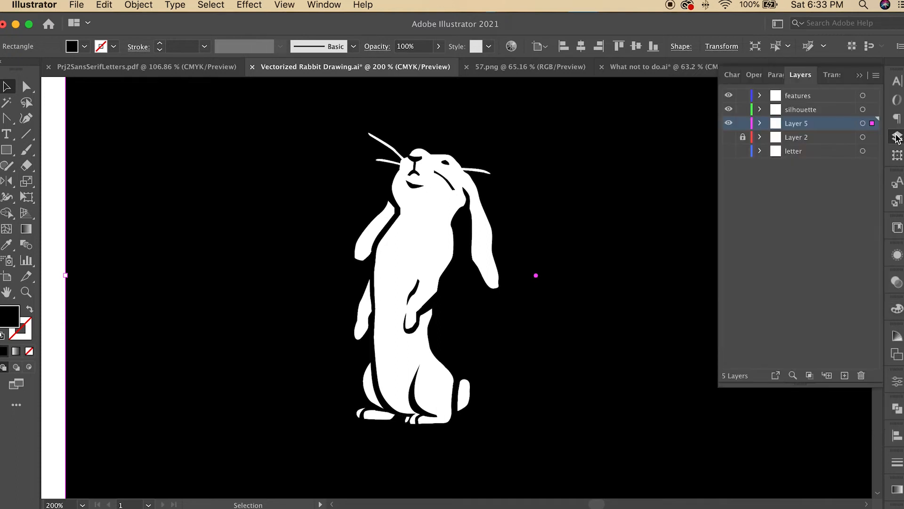
left_click(742, 124)
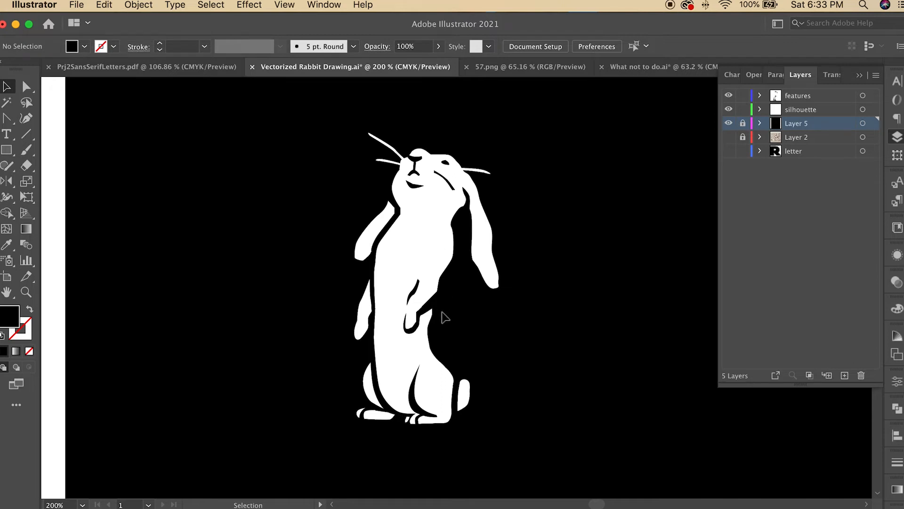
Step: Select the whiskers together with the white silhouette and unite them with Pathfinder
key("z")
left_click(439, 184)
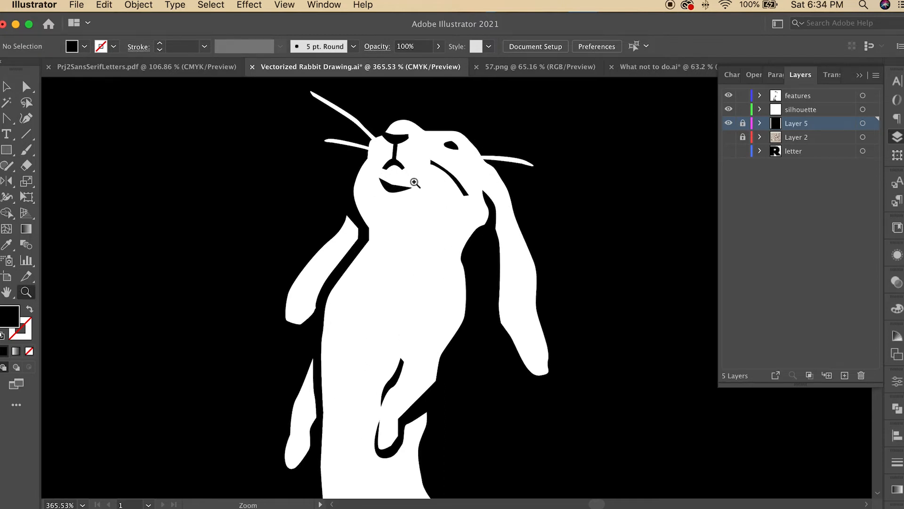
left_click(7, 86)
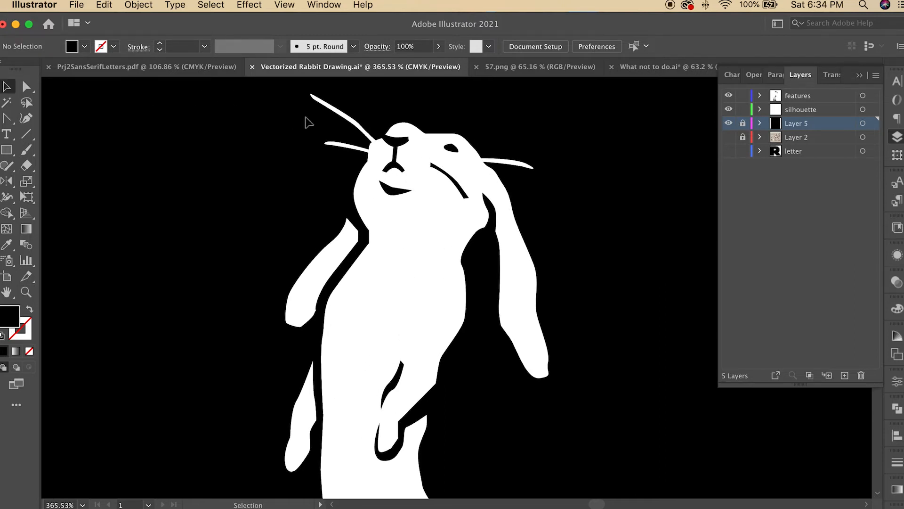
left_click(352, 146)
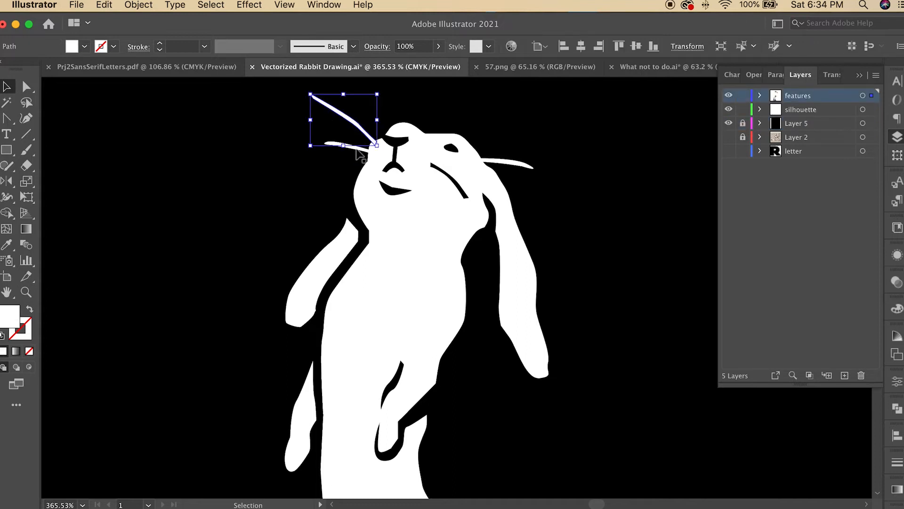
left_click(363, 149)
left_click(355, 123, "shift")
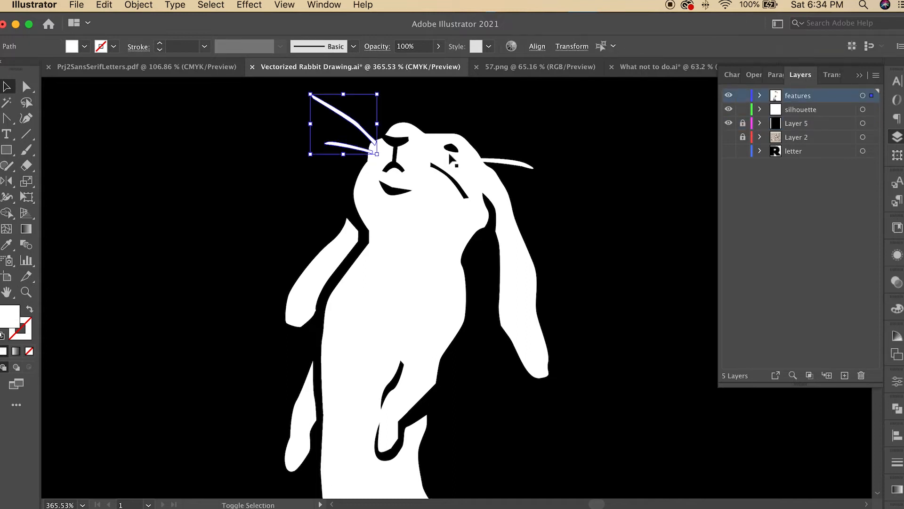
left_click(510, 163, "shift")
left_click(528, 181)
left_click(355, 123)
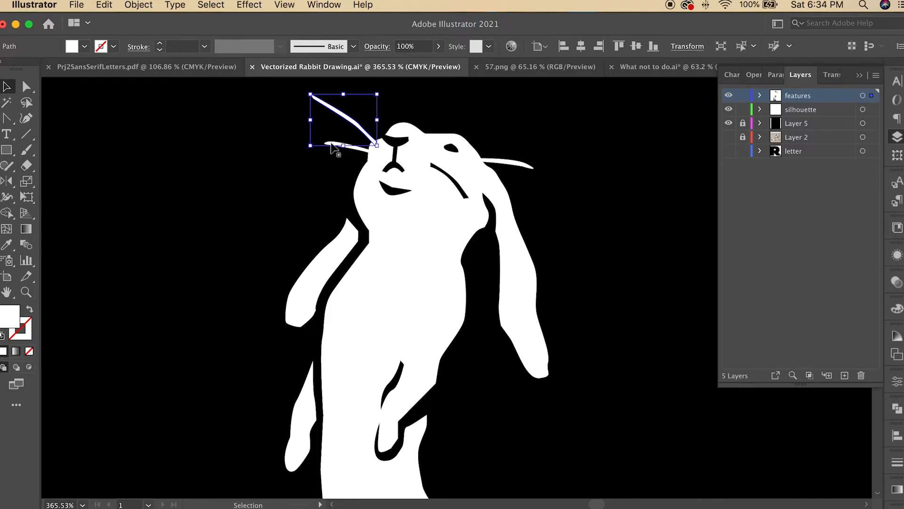
left_click(334, 145, "shift")
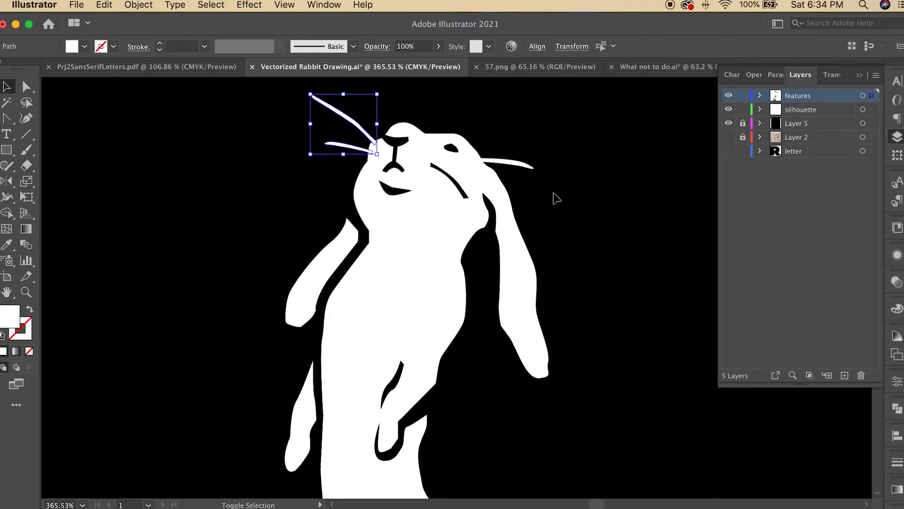
left_click(517, 165, "shift")
left_click(399, 277, "shift")
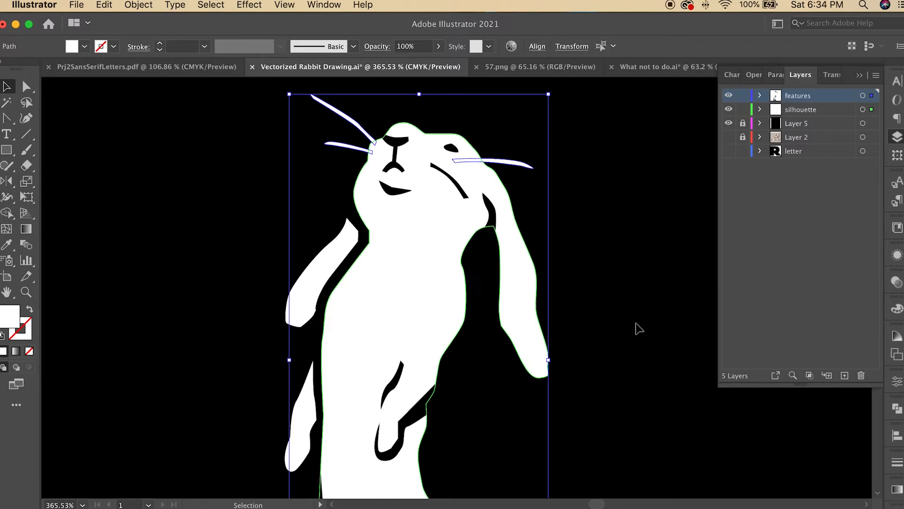
left_click(897, 408)
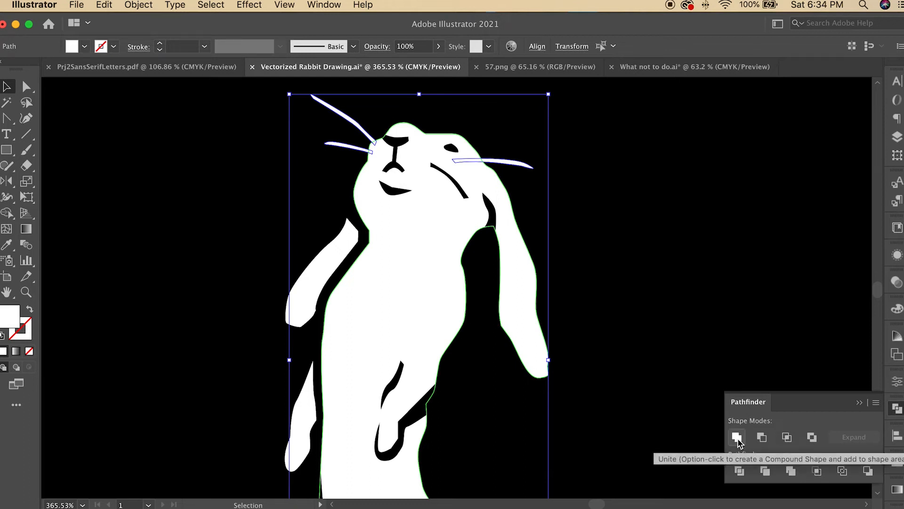
left_click(737, 438)
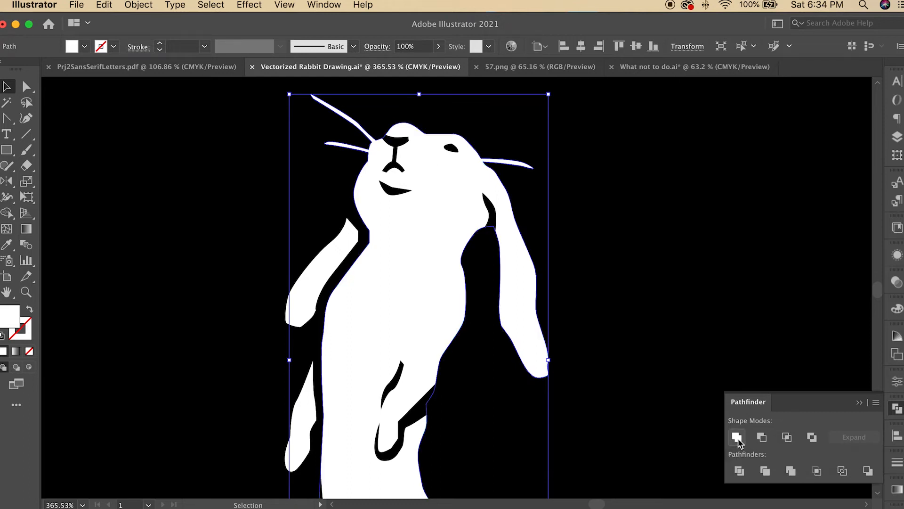
key("super+z")
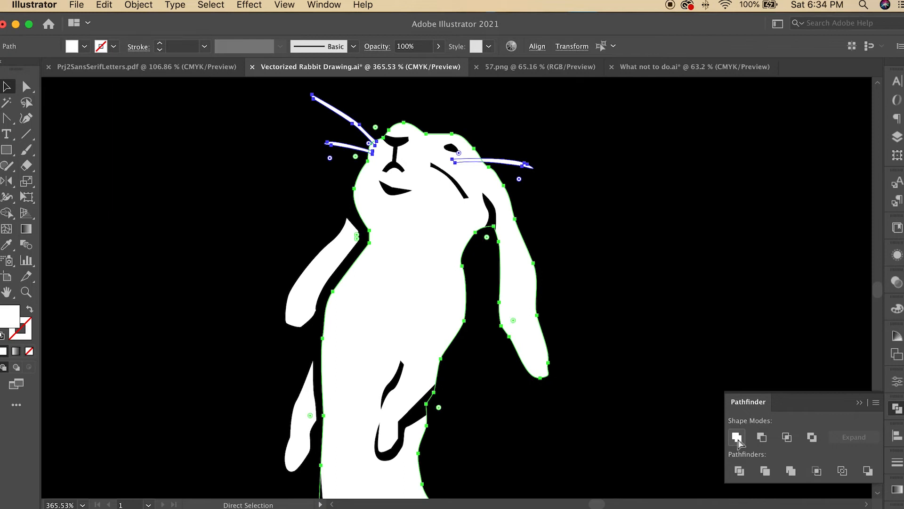
key("v")
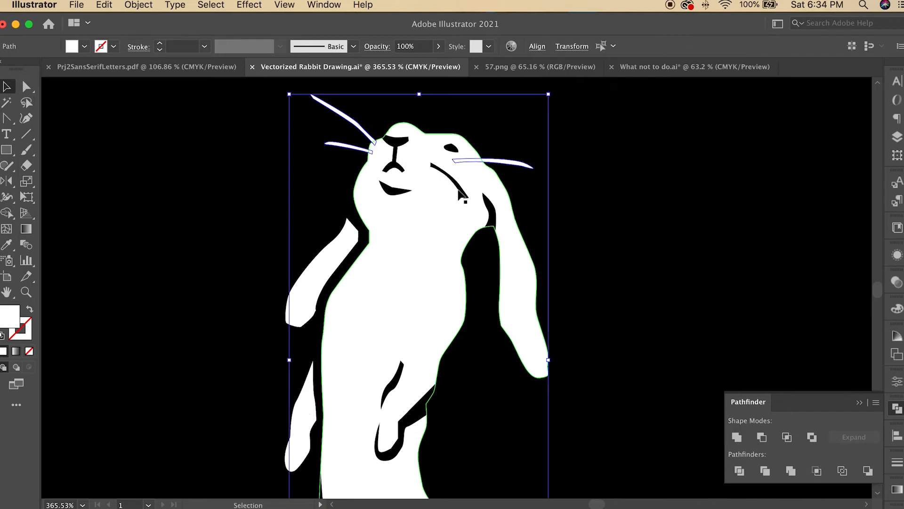
key("super+shift+z")
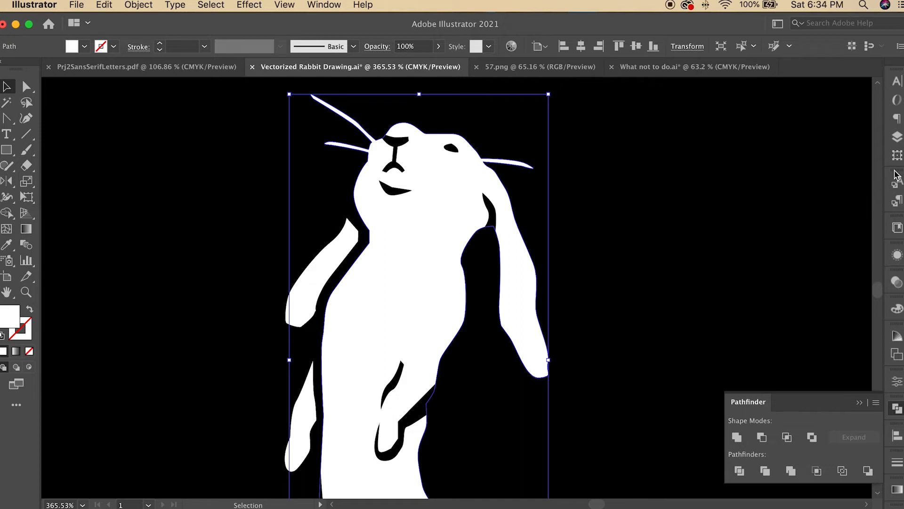
Step: Select the artwork on both the features and silhouette layers
left_click(897, 136)
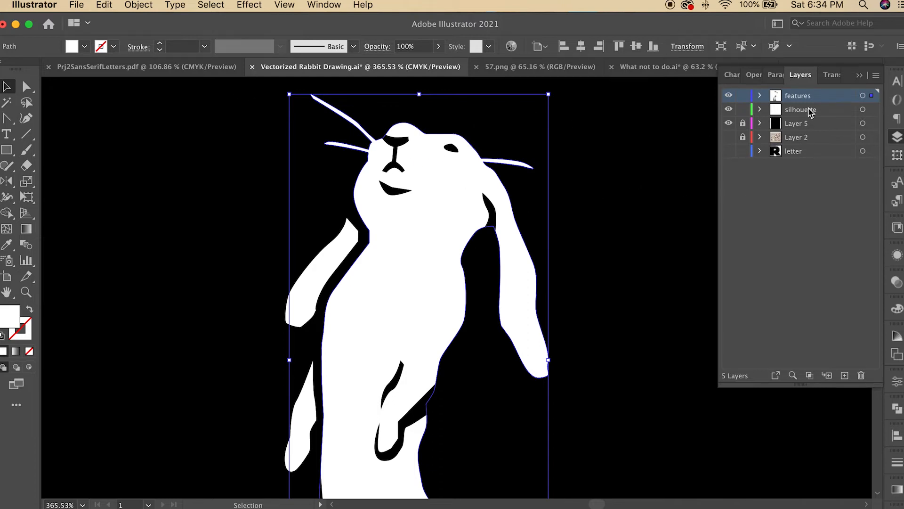
left_click_drag(872, 96, 871, 113)
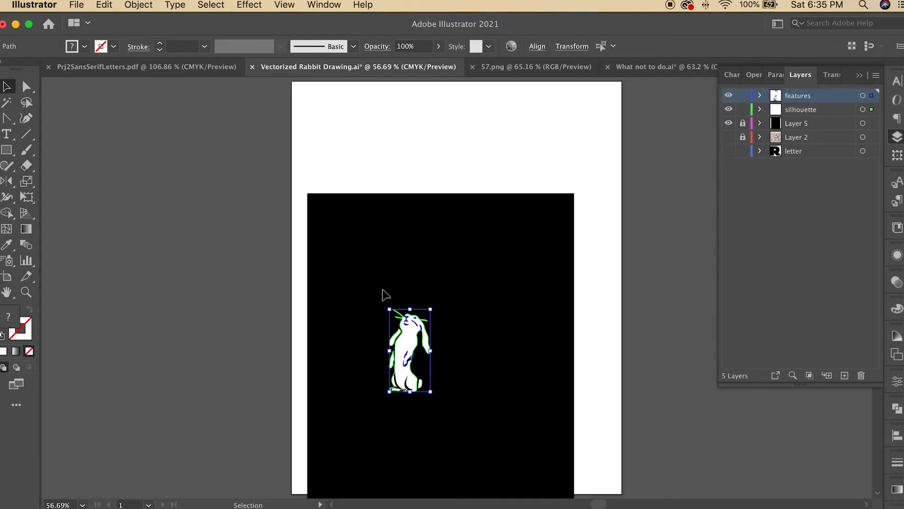
Step: Hide Layer 5 with the black background and show the Layer 2 reference sketch
left_click_drag(373, 298, 459, 412)
left_click(26, 292)
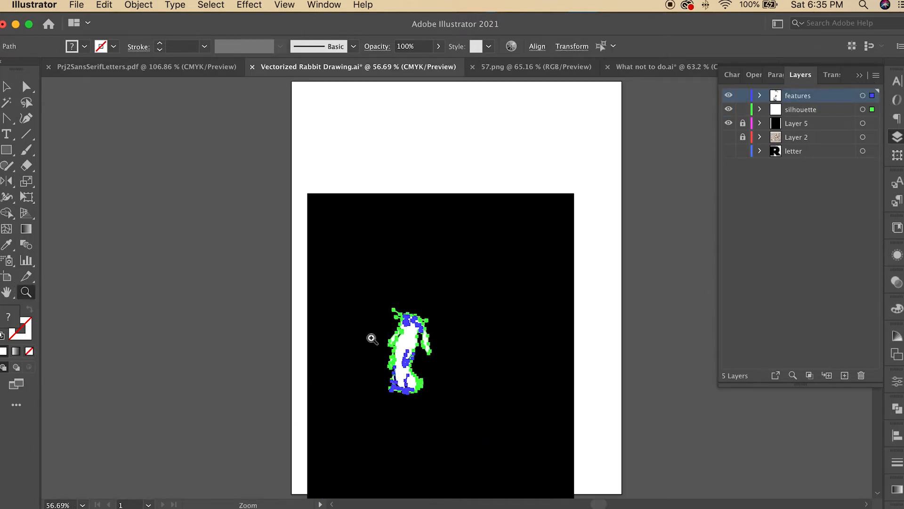
left_click_drag(411, 341, 547, 401)
left_click_drag(433, 344, 450, 338)
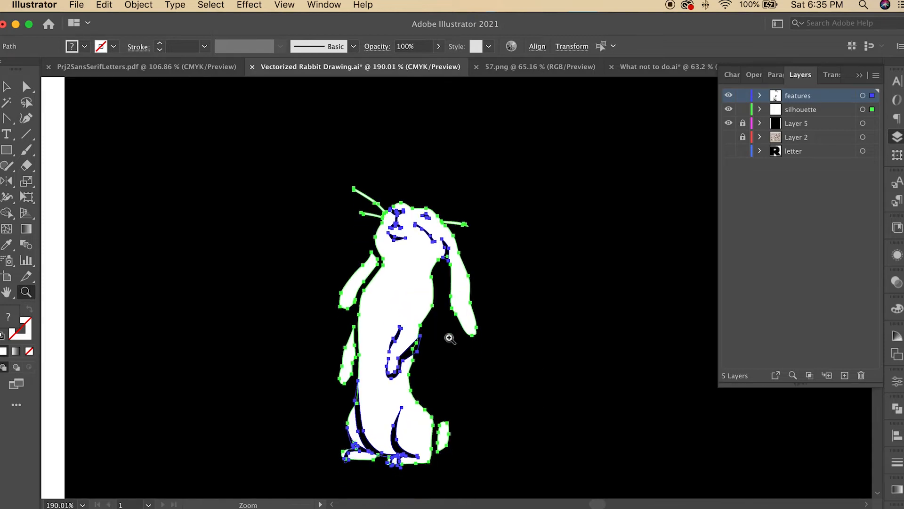
left_click(728, 123)
left_click(728, 137)
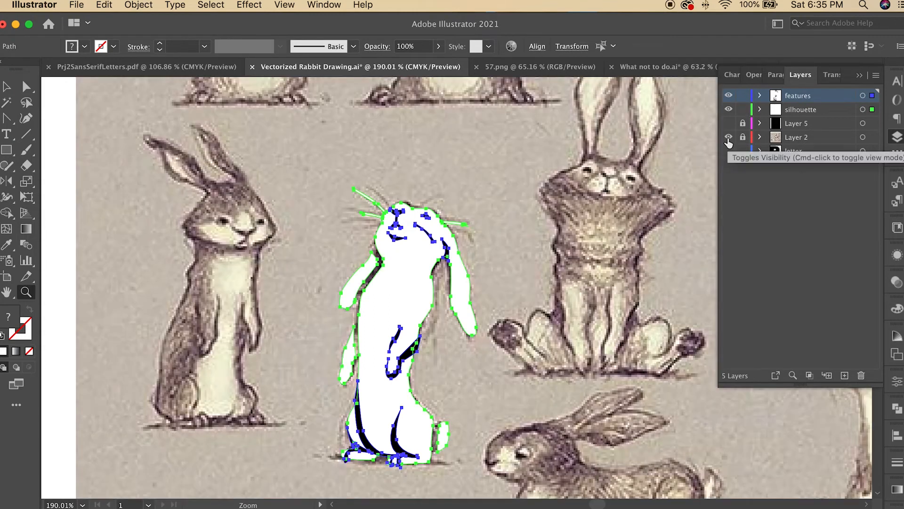
Step: Zoom and pan around the rabbit to compare it against the reference sketch
scroll(435, 151, "down", 1)
left_click(439, 154)
left_click(362, 315)
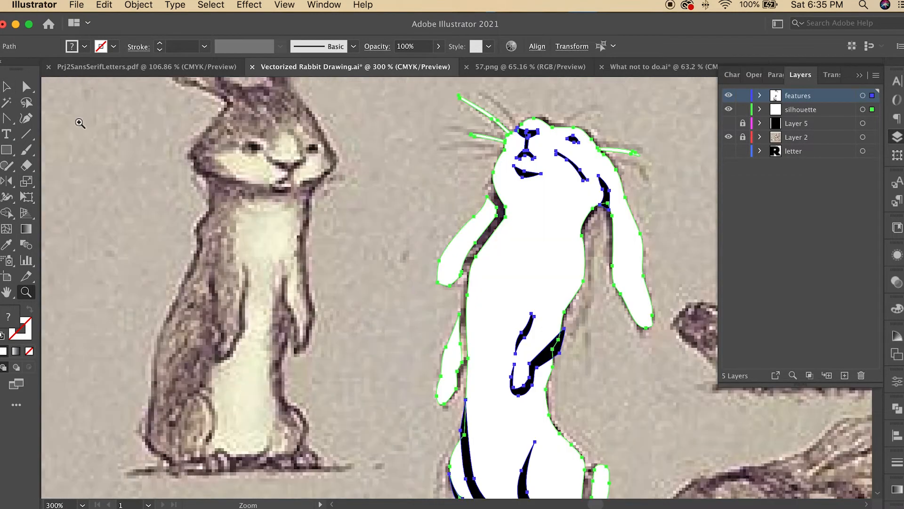
left_click(17, 89)
left_click(699, 389)
scroll(670, 349, "down", 2)
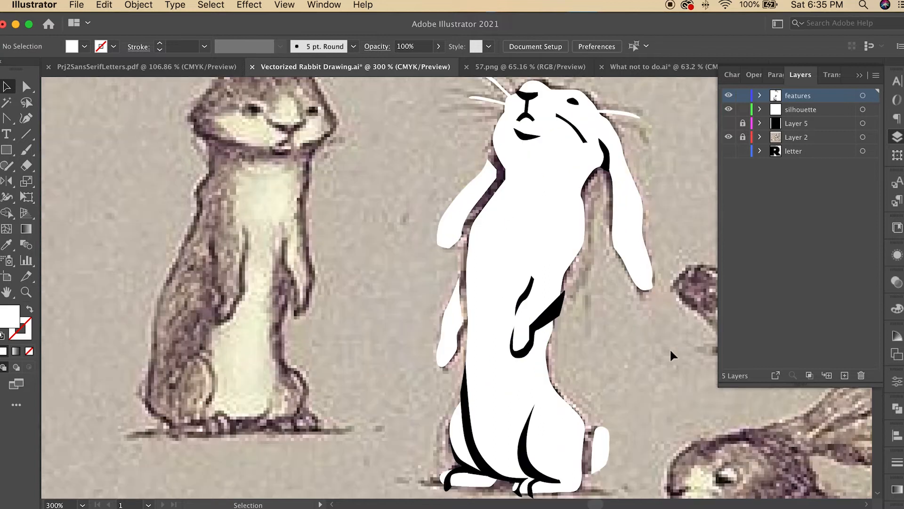
scroll(670, 349, "up", 1)
scroll(558, 288, "right", 3)
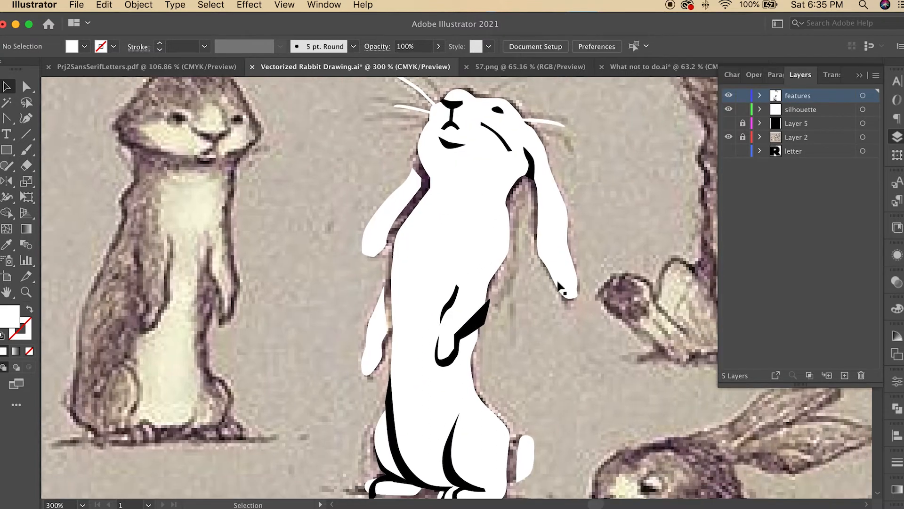
scroll(560, 290, "down", 3)
scroll(558, 290, "up", 5)
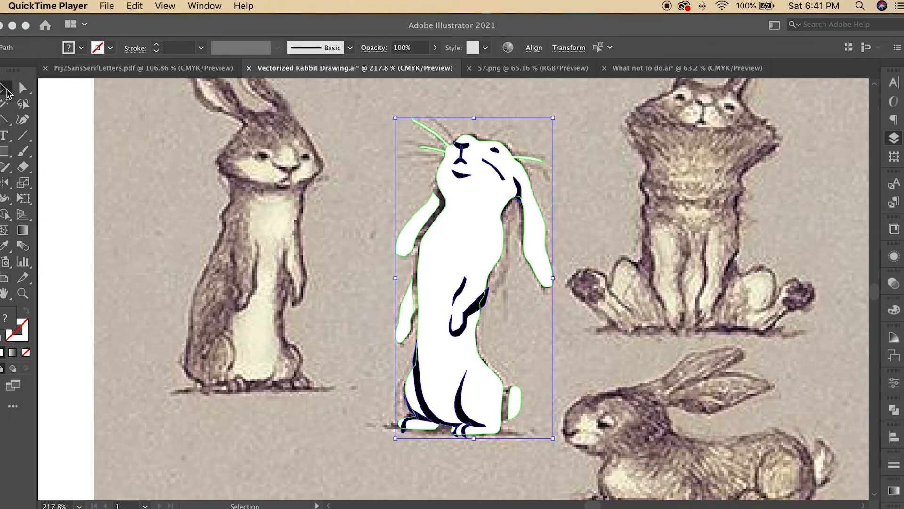
Step: Duplicate the rabbit artwork by moving a copy onto the left reference rabbit
left_click(5, 90)
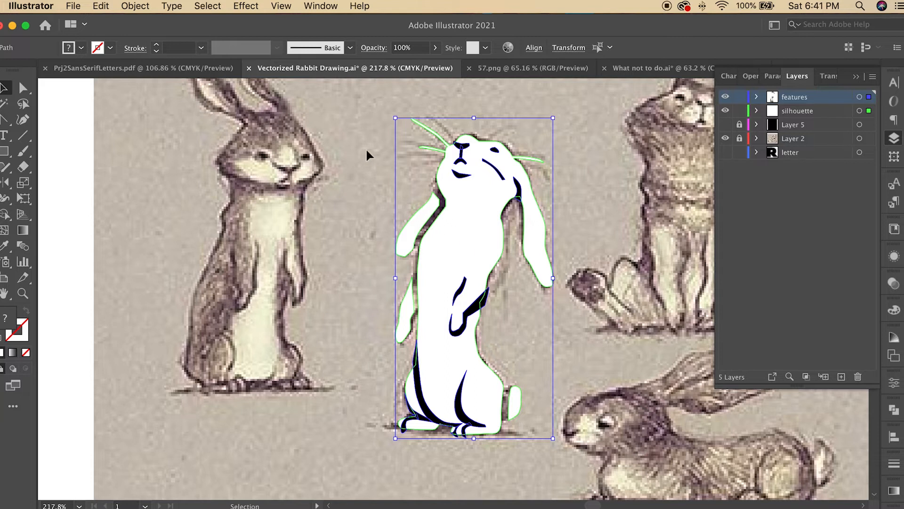
left_click_drag(455, 180, 236, 170)
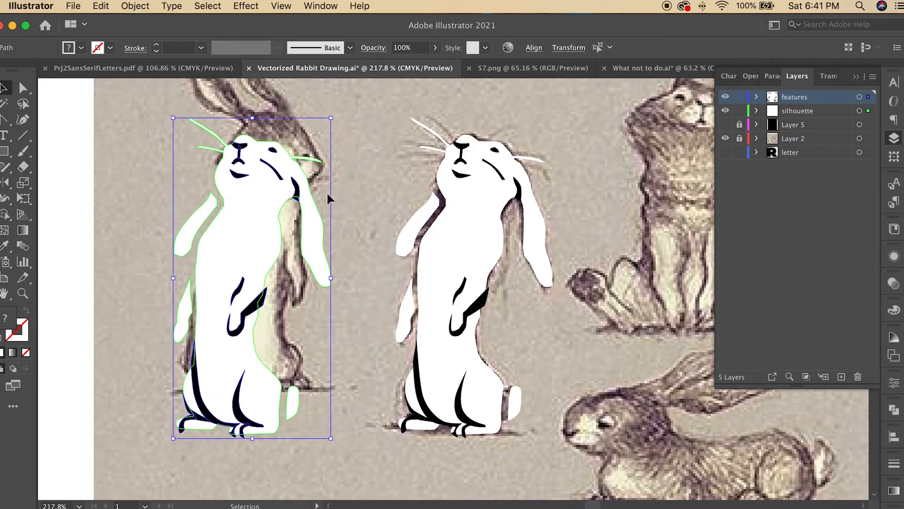
Step: Create a new layer and name it original
left_click(841, 376)
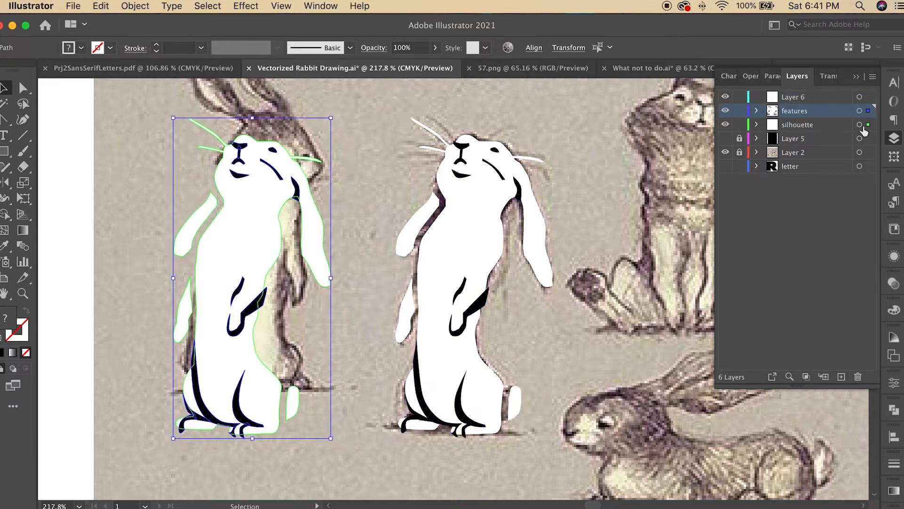
double_click(800, 98)
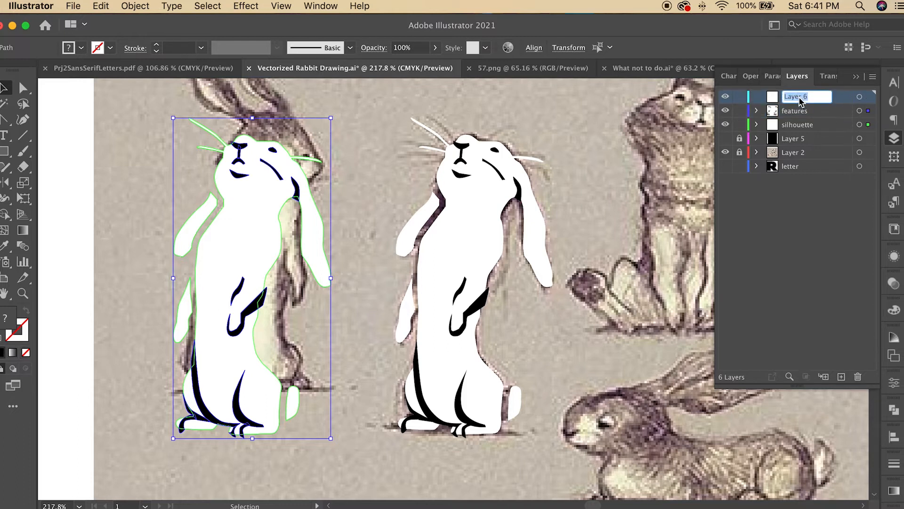
type("original")
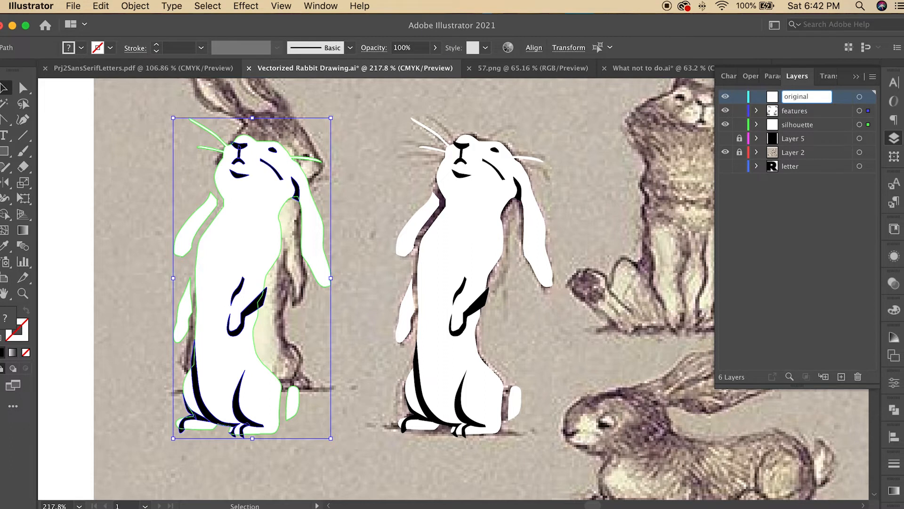
key("Return")
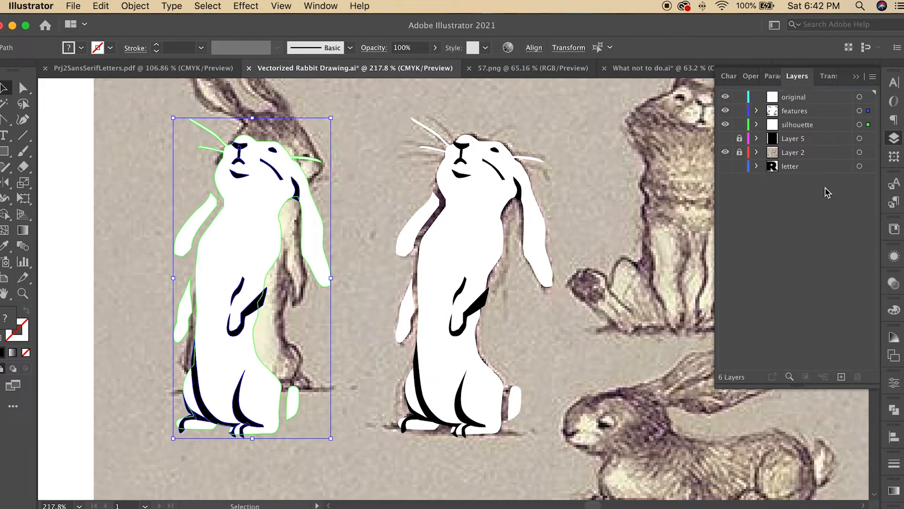
Step: Move the selected rabbit copy into the original layer and hide that layer
left_click(868, 125)
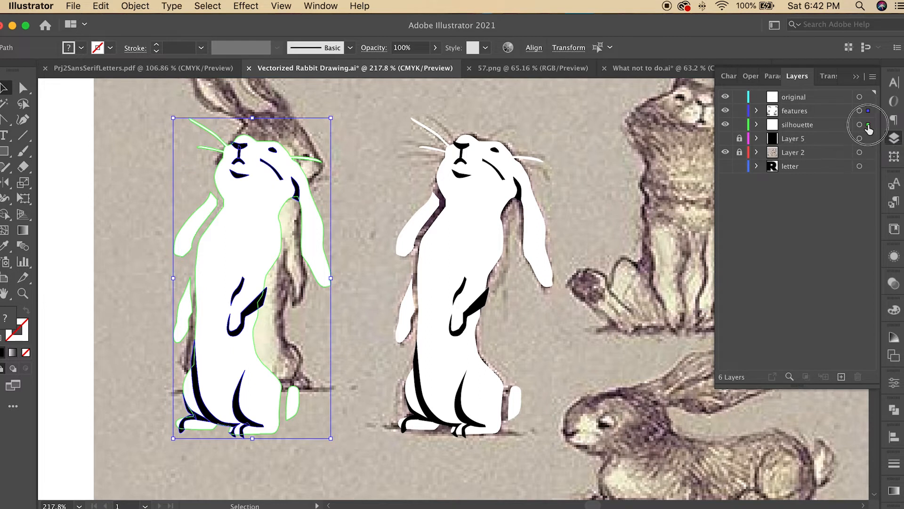
left_click_drag(868, 125, 869, 98)
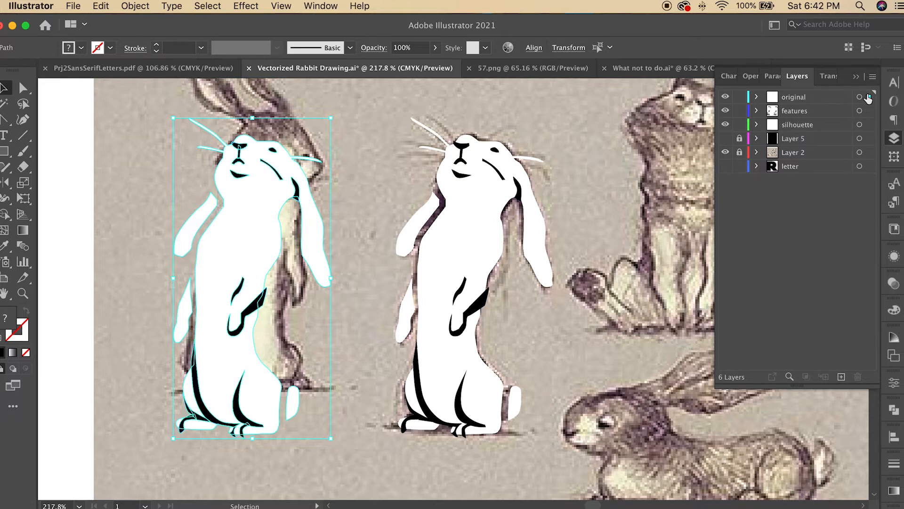
left_click(726, 97)
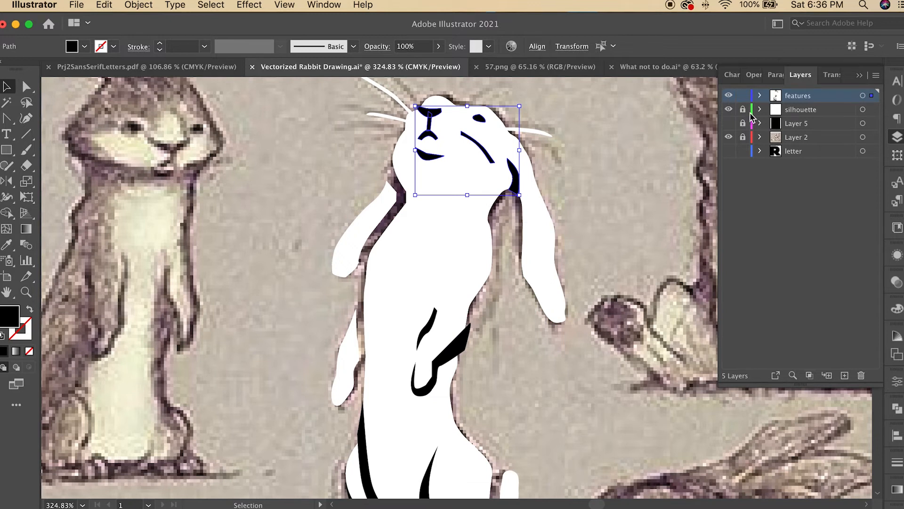
Step: Select all the artwork and apply Unite in Pathfinder
scroll(312, 98, "down", 5)
key("cmd+a")
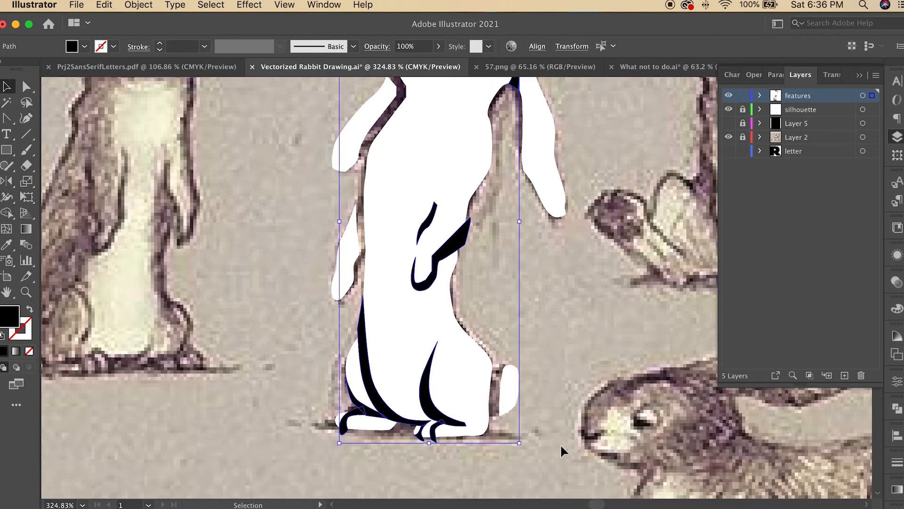
scroll(555, 446, "up", 3)
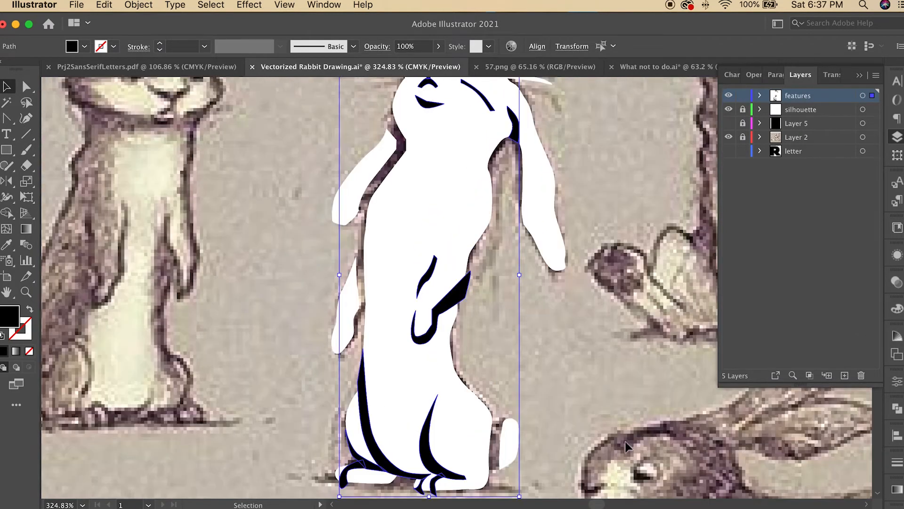
left_click(898, 408)
left_click(737, 436)
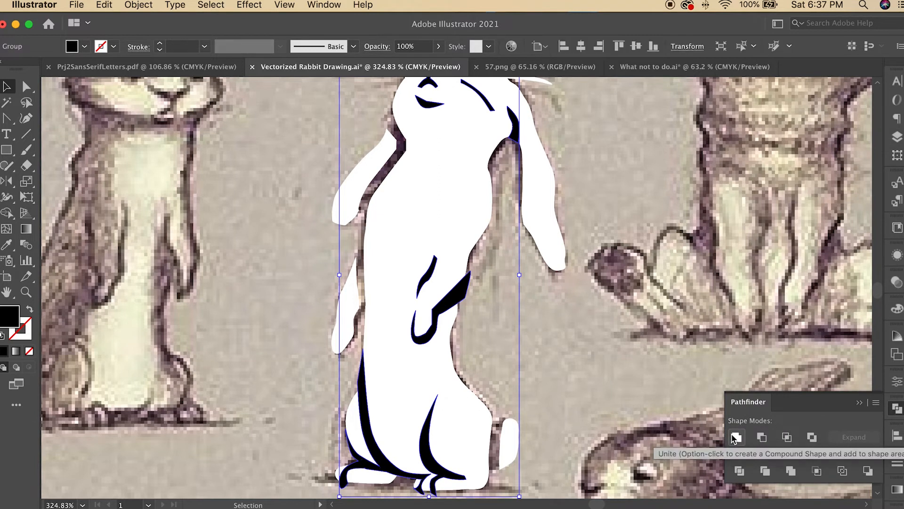
Step: Select the features together with the silhouette and apply Minus Front to cut the features out
scroll(488, 308, "up", 2)
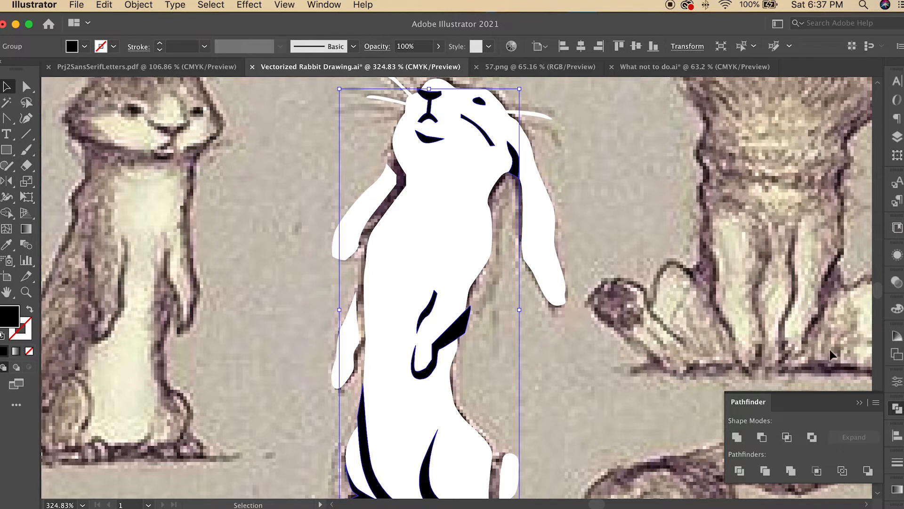
left_click(898, 137)
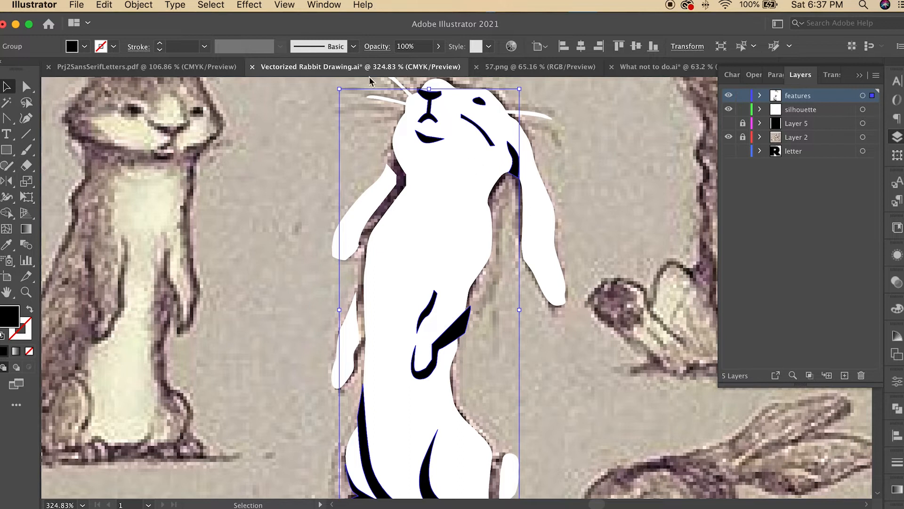
left_click(533, 208, "shift")
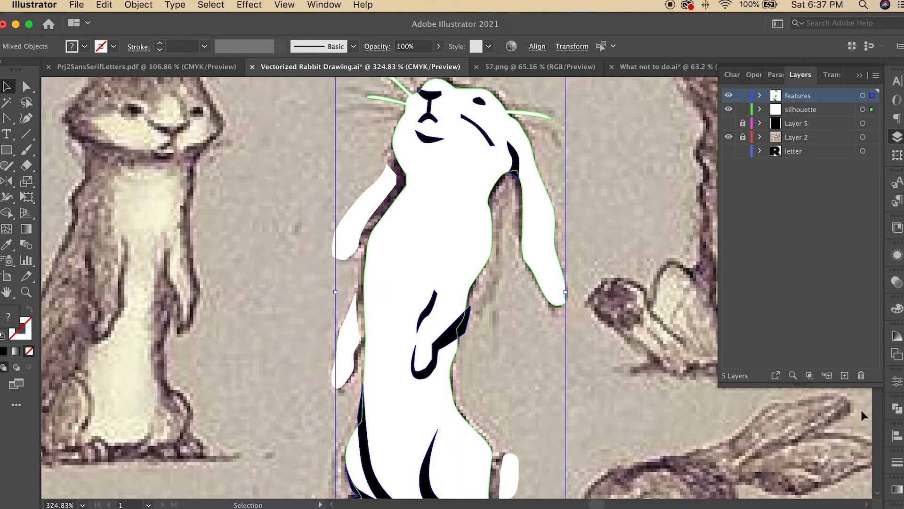
left_click(897, 408)
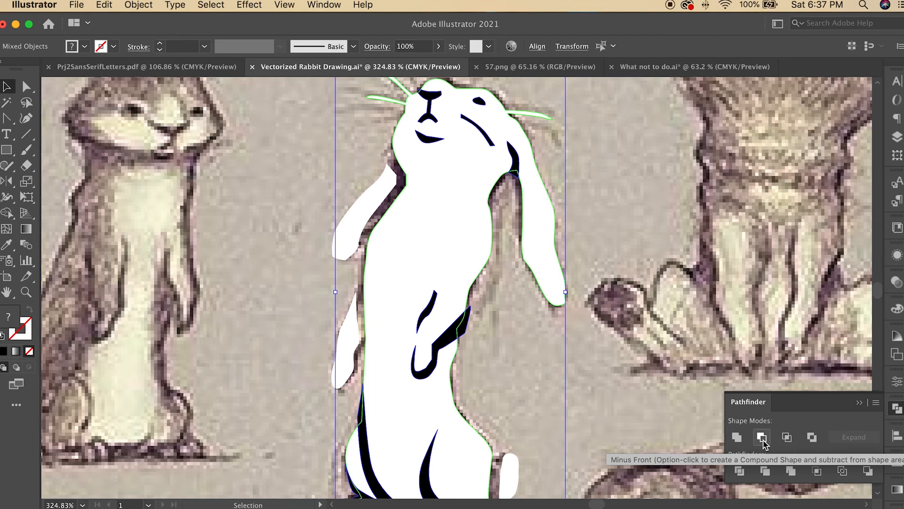
left_click(761, 438)
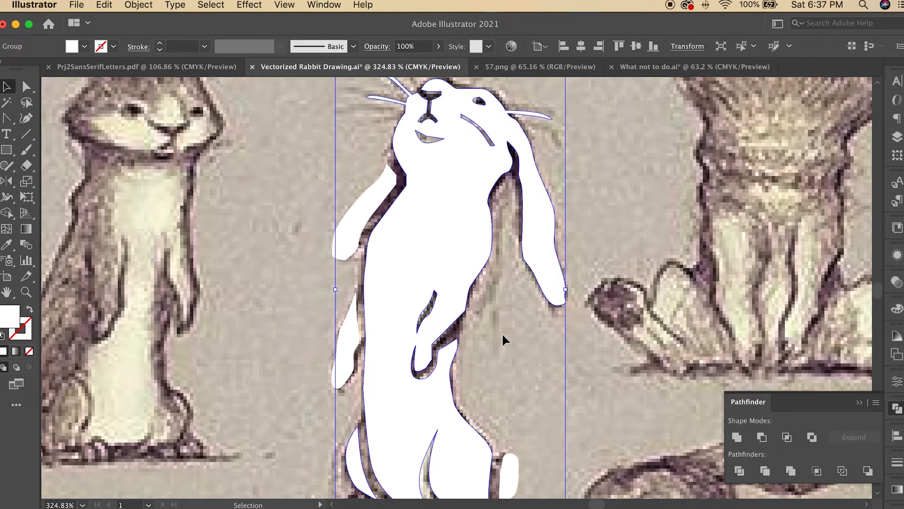
Step: Undo the cut and reapply Minus Front to the features and silhouette
scroll(503, 335, "down", 2)
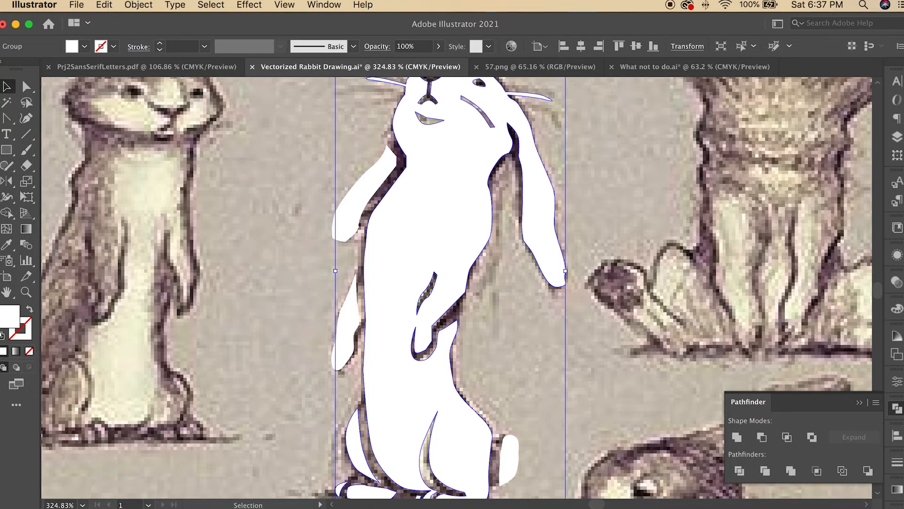
left_click(29, 293)
key("super+z")
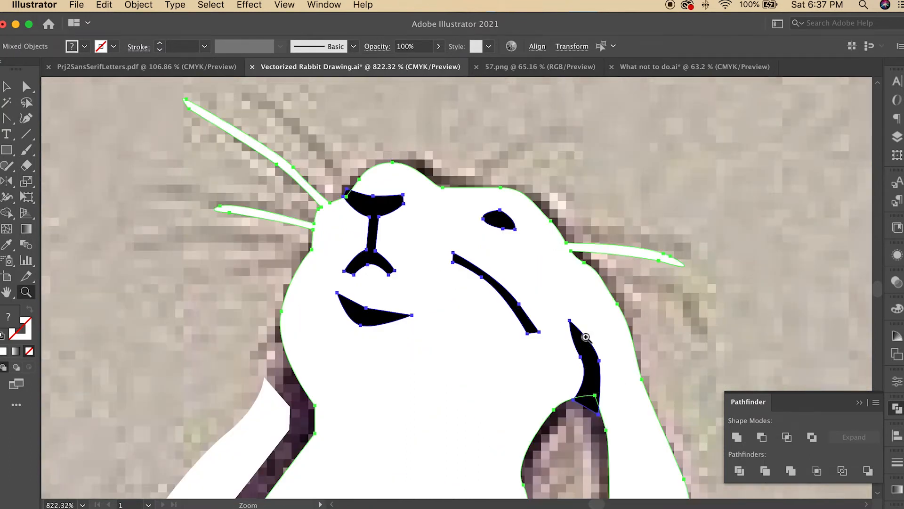
left_click(762, 437)
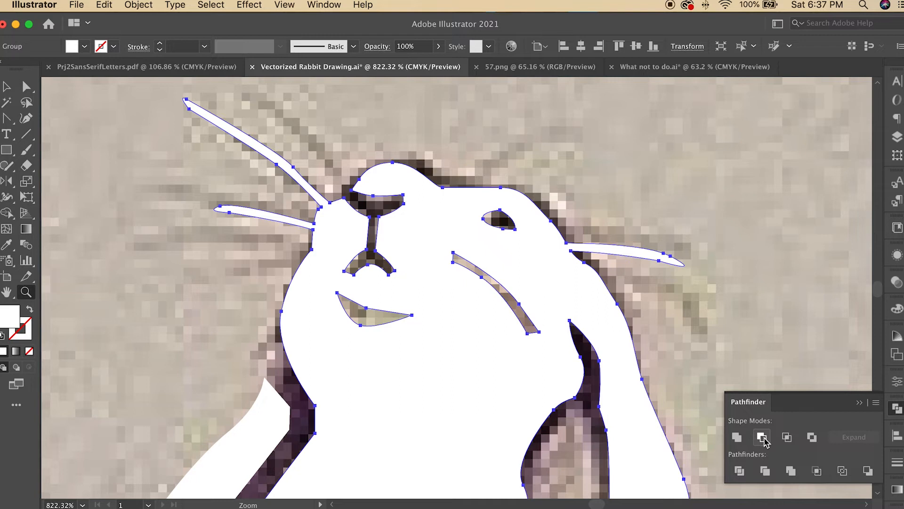
left_click(7, 87)
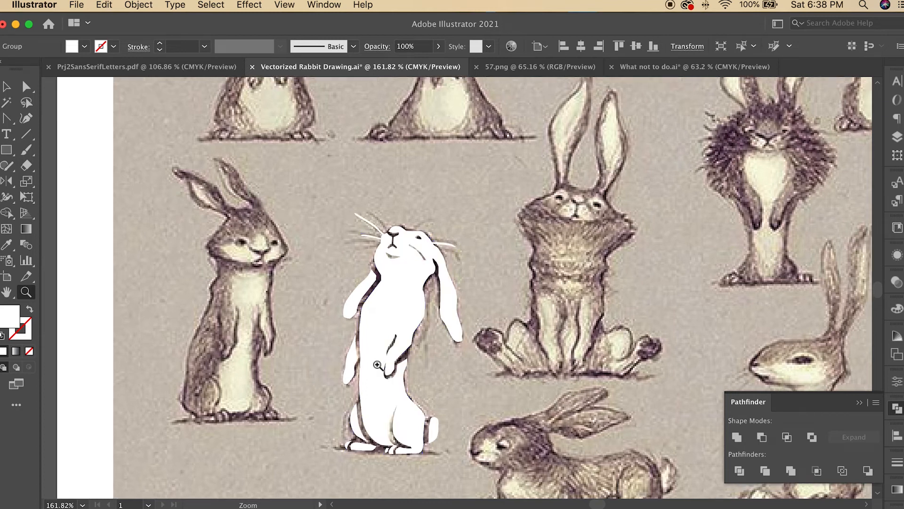
left_click(377, 365)
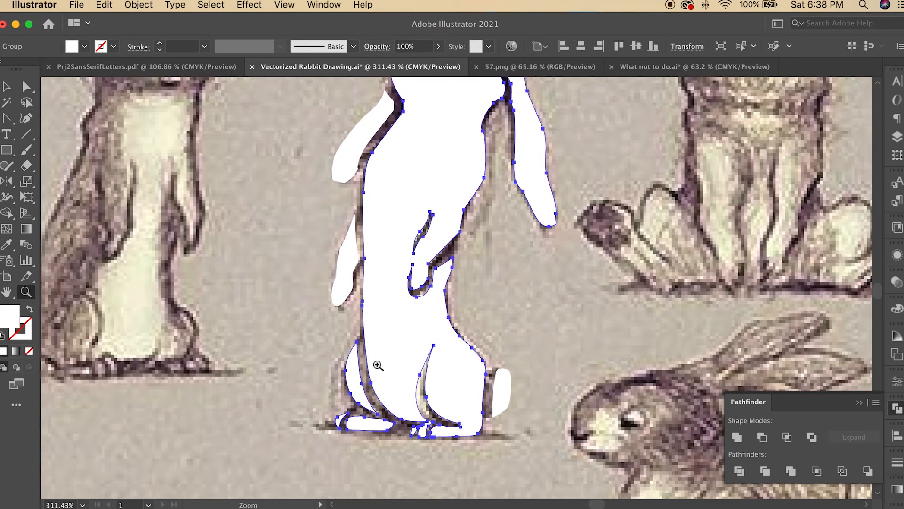
key("v")
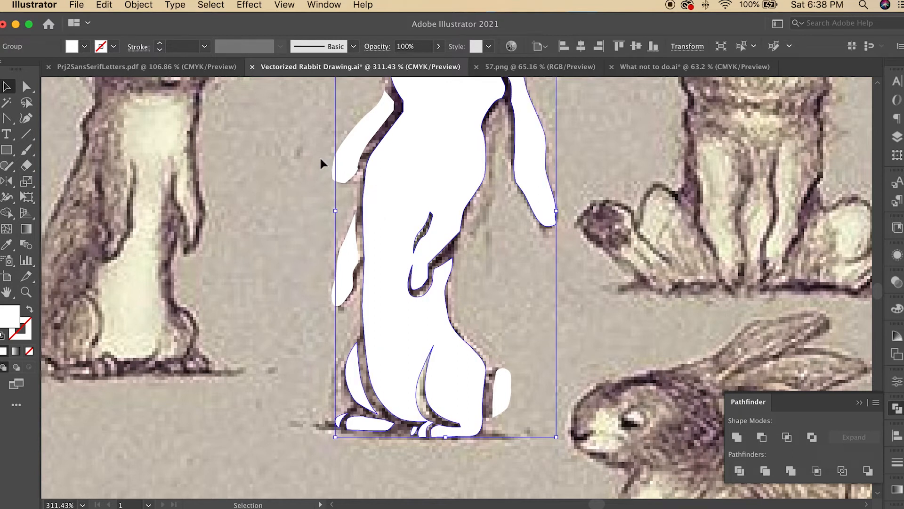
mouse_move(452, 209)
left_mouse_down()
mouse_move(505, 168)
mouse_move(642, 226)
mouse_move(594, 190)
mouse_move(554, 216)
mouse_move(677, 172)
mouse_move(446, 216)
mouse_move(446, 207)
left_mouse_up()
key("super+z")
key("super+z")
key("super+z")
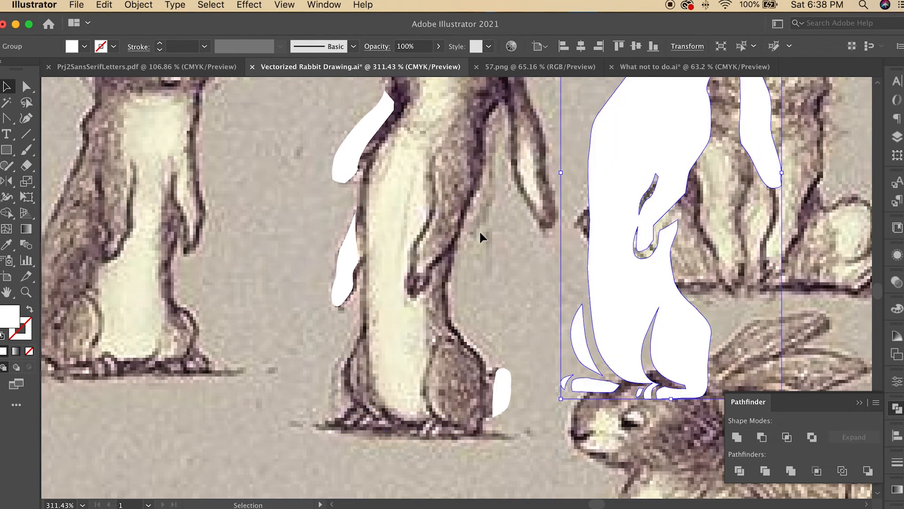
key("super+z")
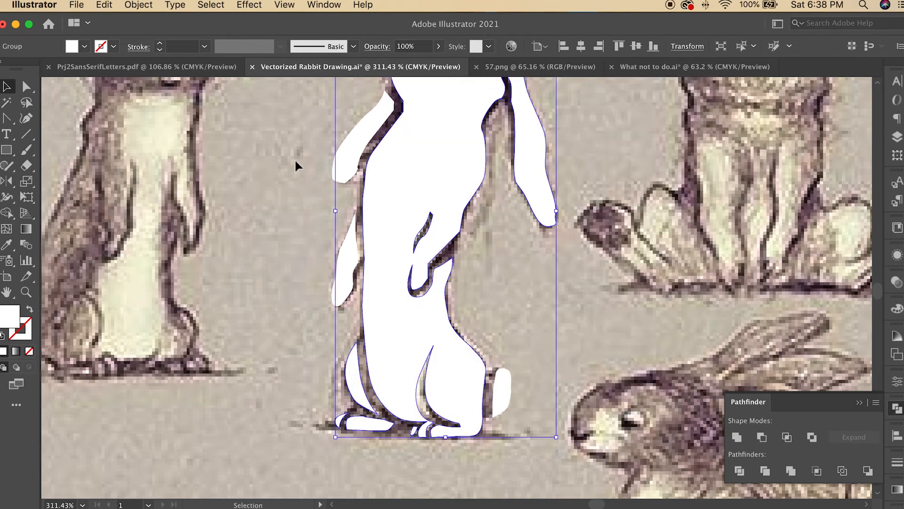
Step: Select all the white rabbit shapes and group them
left_click_drag(300, 139, 595, 434)
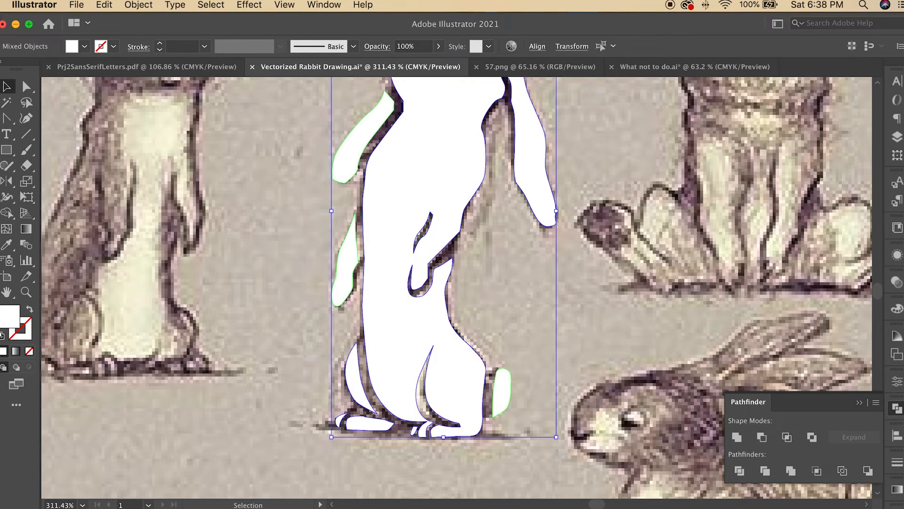
left_click(117, 5)
mouse_move(139, 5)
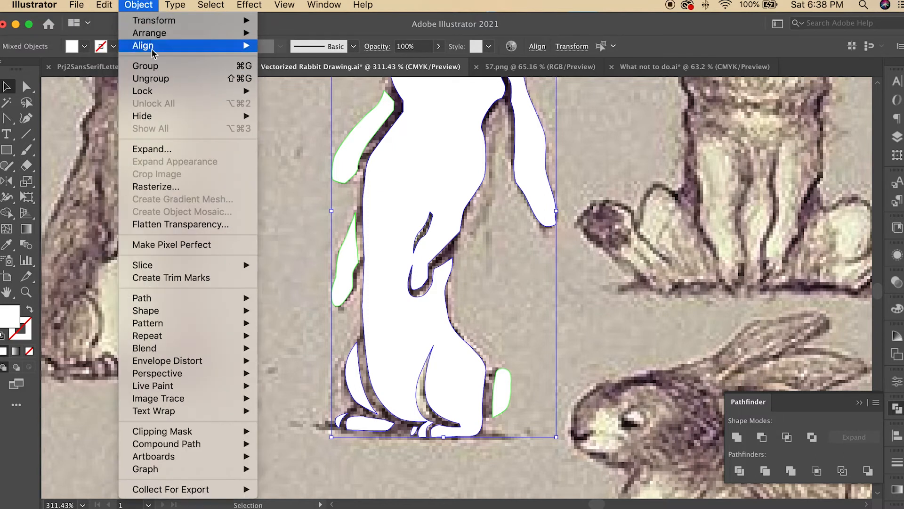
left_click(160, 74)
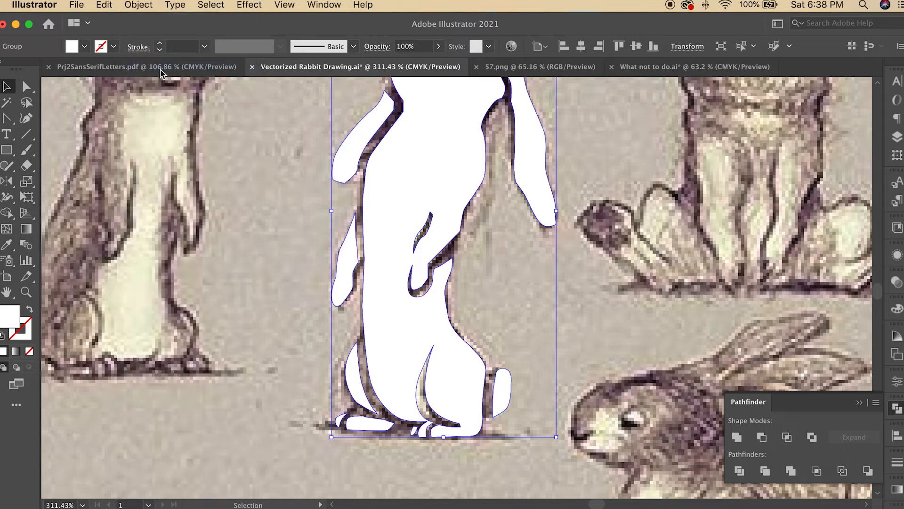
Step: Move the grouped rabbit slightly left over the reference sketch
left_click(326, 247)
left_click(395, 251)
mouse_move(394, 253)
left_mouse_down()
mouse_move(434, 262)
mouse_move(363, 394)
mouse_move(378, 250)
left_mouse_up()
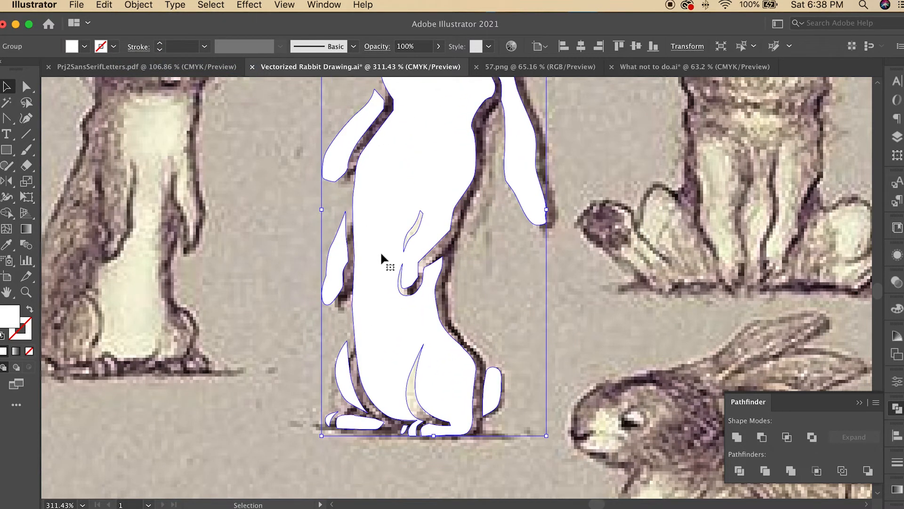
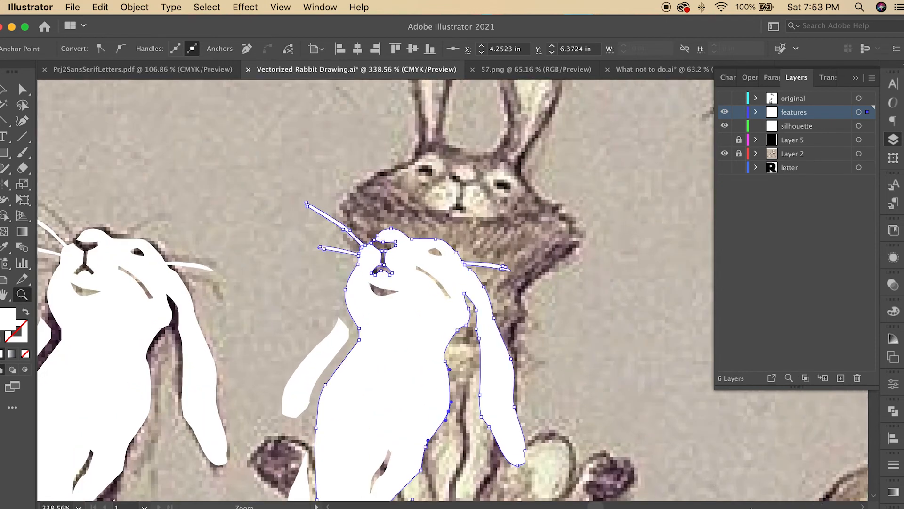
Step: Lengthen the rabbit's right ear downward by moving its tip anchor and an inner edge anchor
scroll(446, 379, "down", 3)
scroll(446, 379, "down", 5)
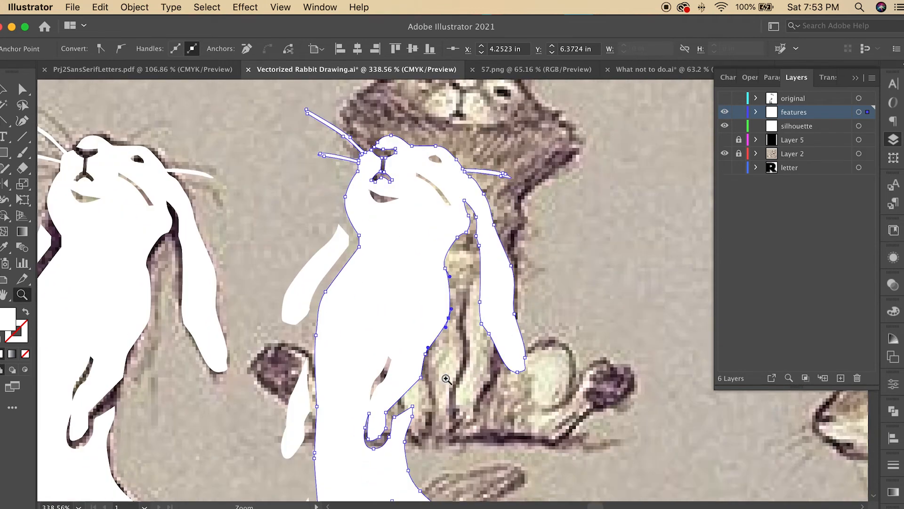
key("a")
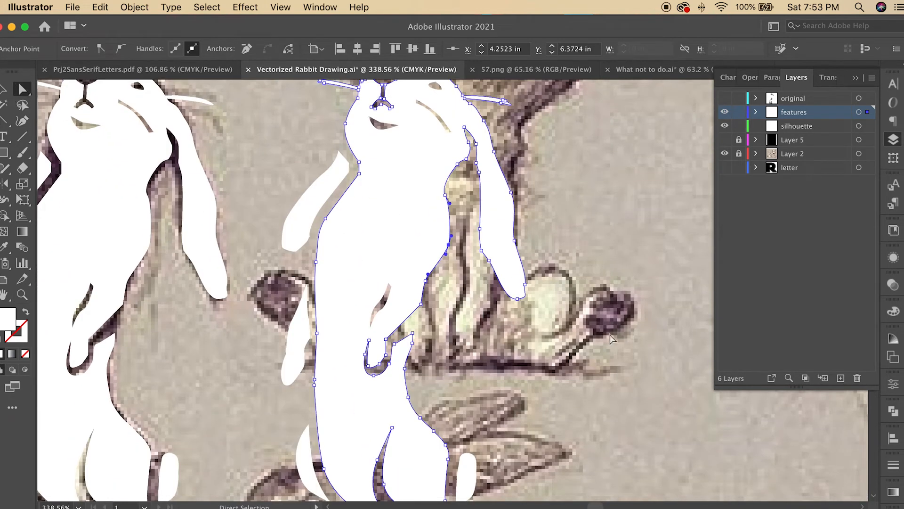
left_click(521, 289)
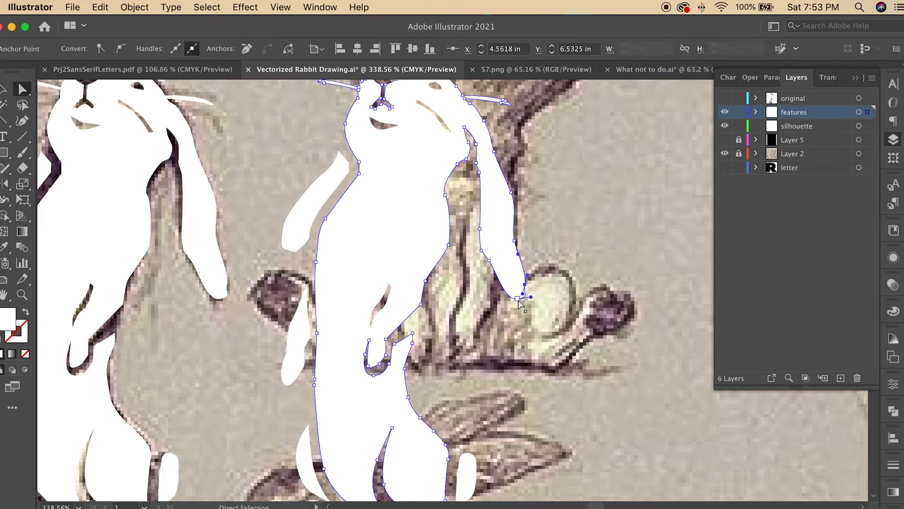
left_click_drag(519, 302, 526, 363)
left_click(584, 294)
left_click(490, 292)
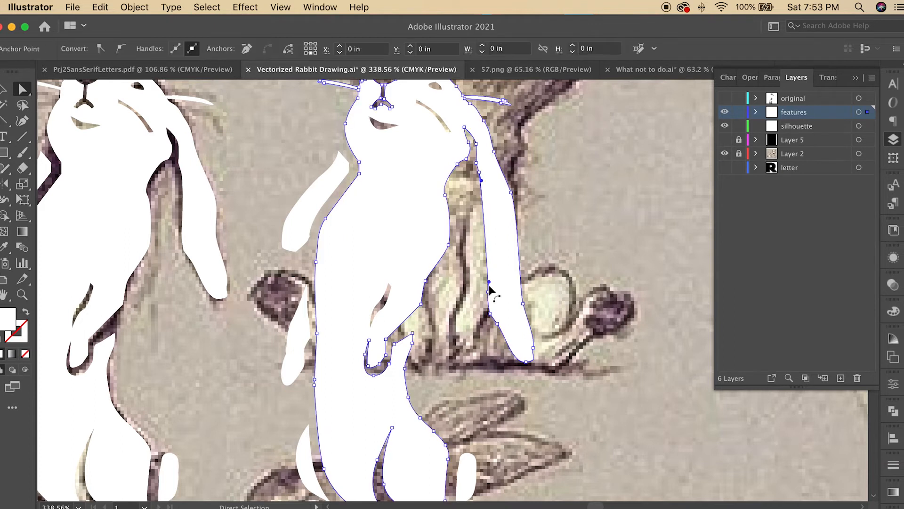
left_click_drag(488, 290, 476, 250)
Step: Reshape the left front paw shape, extending its lower anchor down and pulling its upper anchor left
left_click(293, 248)
left_click(292, 252)
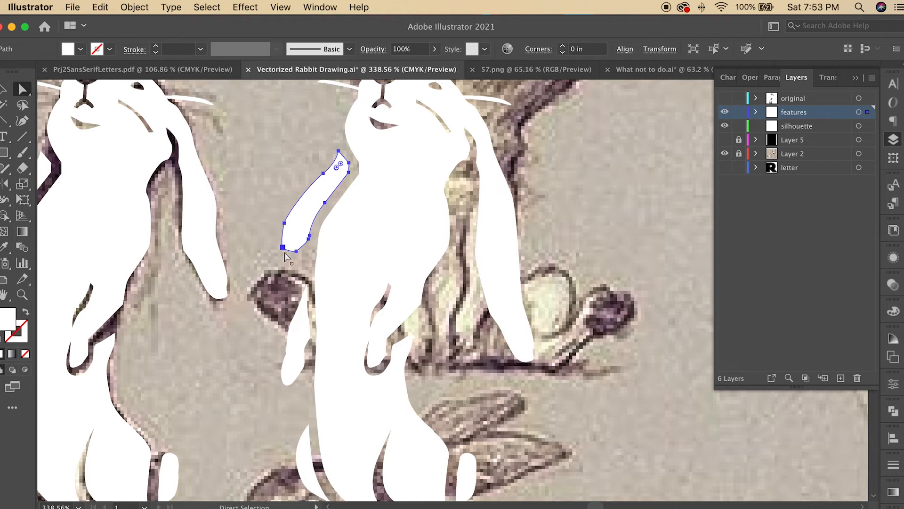
left_click(311, 228)
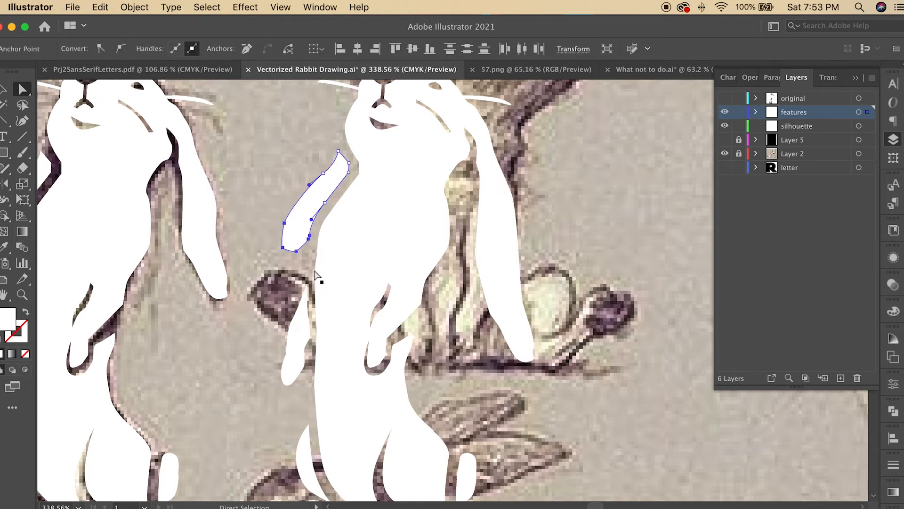
left_click_drag(296, 251, 276, 300)
left_click_drag(309, 186, 278, 197)
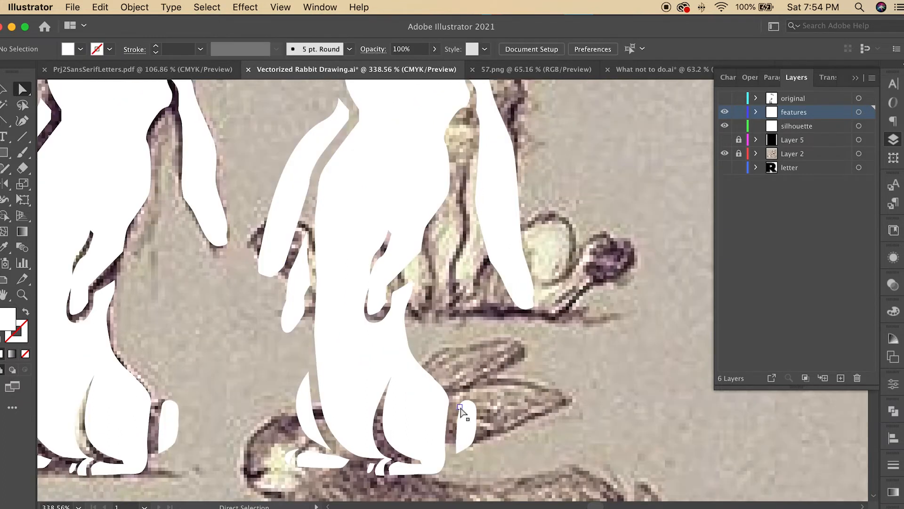
Step: Enlarge and reshape the tail shape by moving its anchors outward
left_click(468, 413)
left_click(485, 407)
left_click_drag(474, 402, 481, 385)
left_click_drag(476, 421, 499, 425)
left_click_drag(473, 443, 484, 447)
left_click_drag(500, 424, 510, 410)
left_click_drag(481, 385, 467, 384)
left_click_drag(511, 413, 519, 431)
left_click_drag(483, 447, 517, 429)
left_click(634, 447)
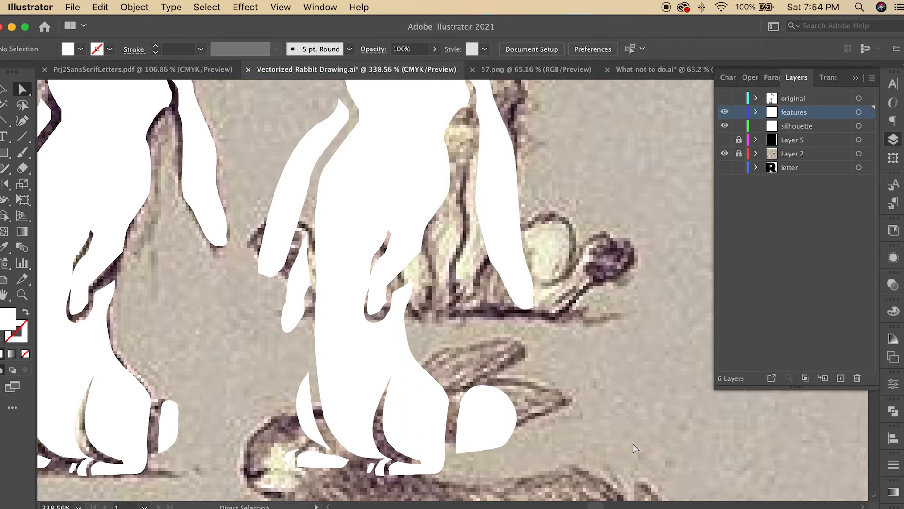
left_click_drag(464, 376, 459, 383)
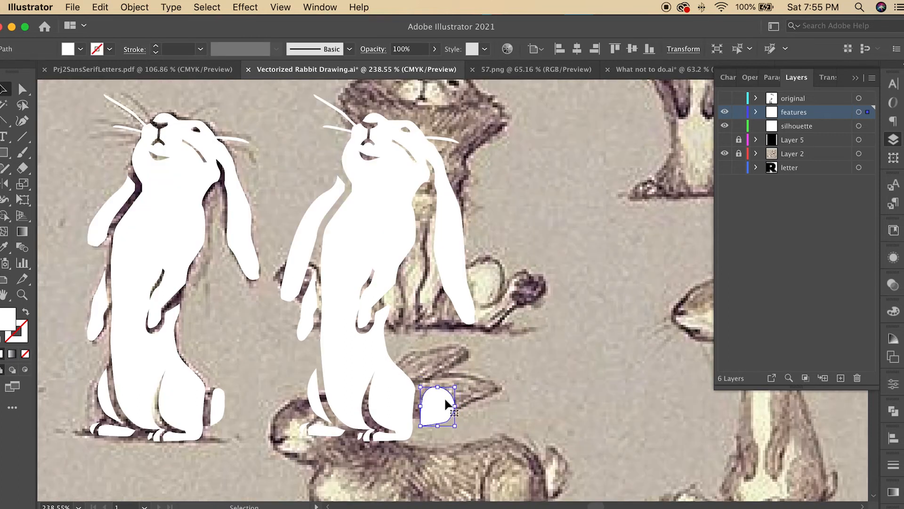
left_click(513, 408)
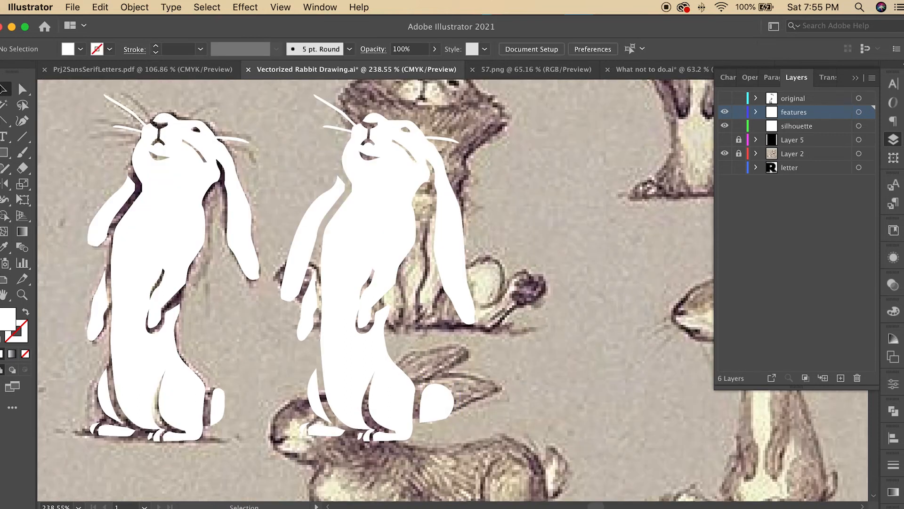
Step: Save the document
left_click(330, 224)
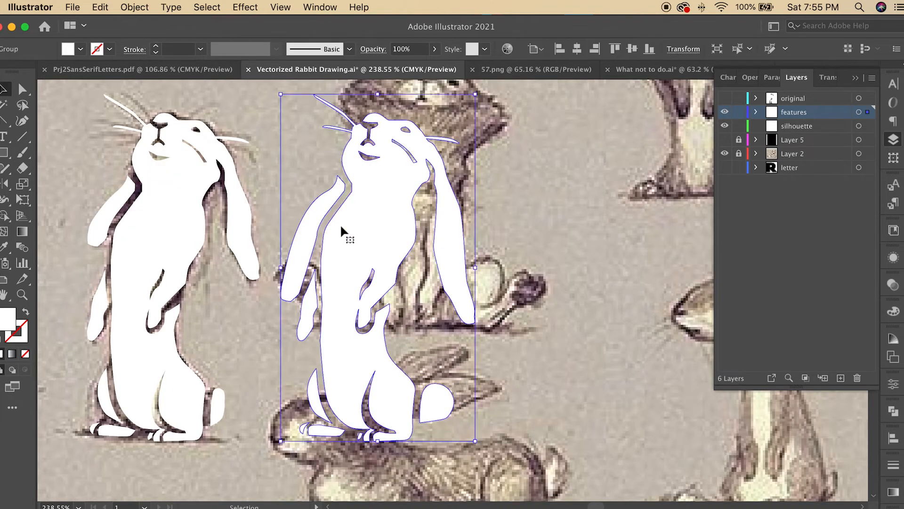
left_click(72, 6)
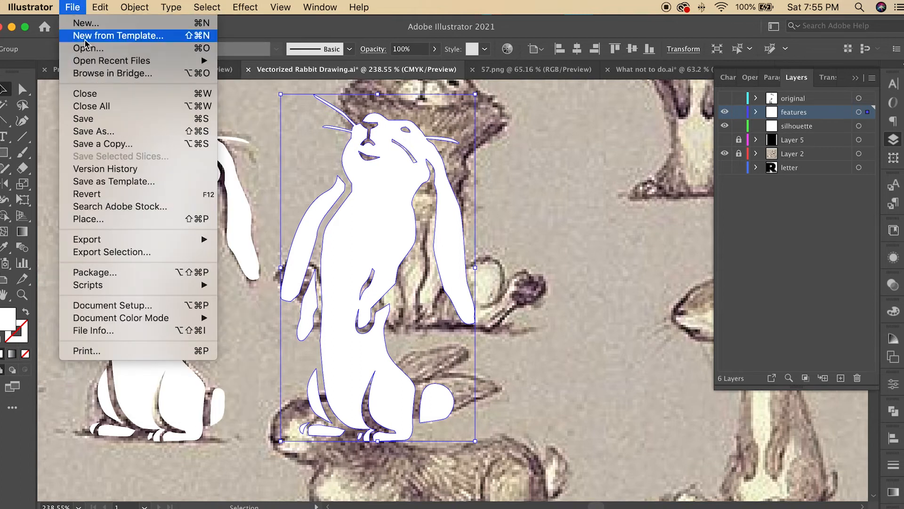
left_click(84, 118)
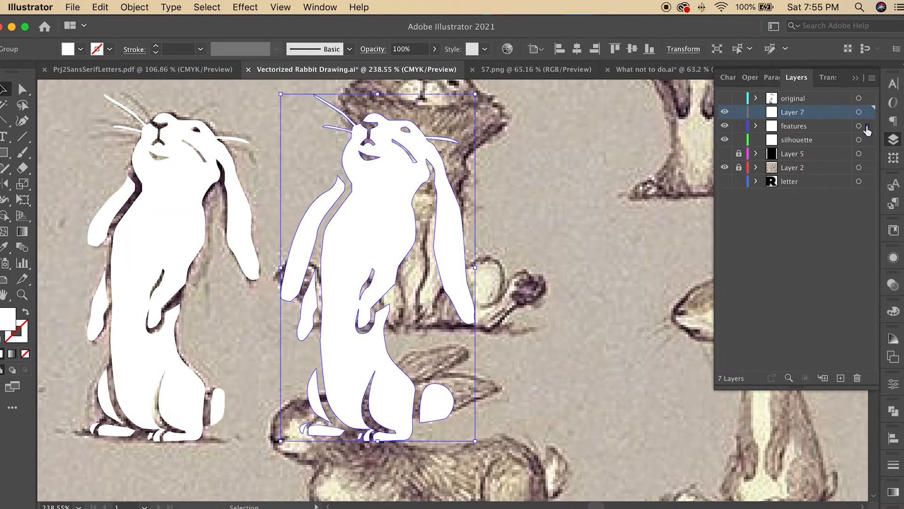
Step: Move the rabbit group into the new top layer and name that layer Final
left_click_drag(868, 127, 868, 113)
double_click(792, 112)
type("Final")
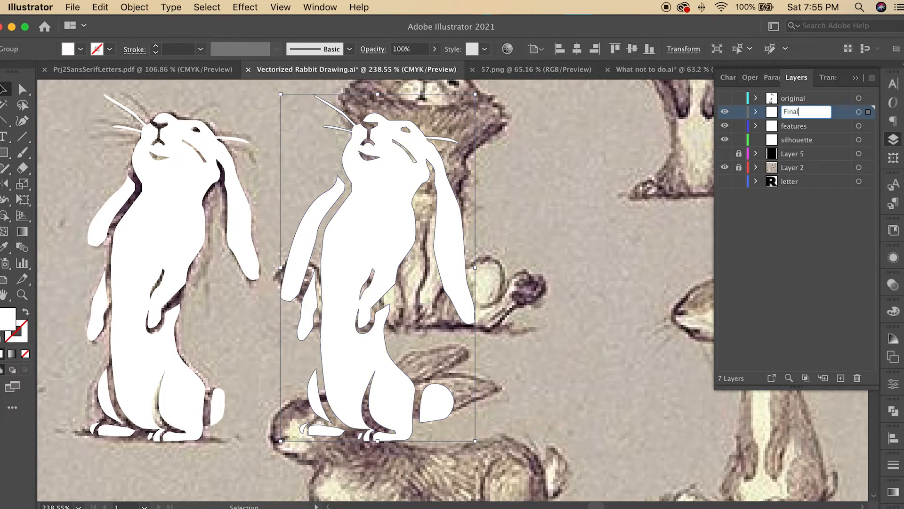
key("Return")
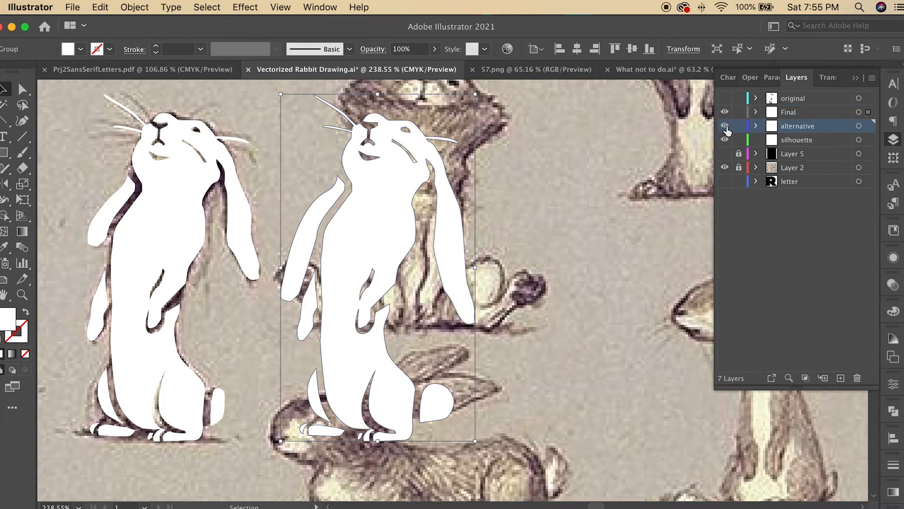
Step: Hide the silhouette and reference sketch layers, and show and lock the letter layer
left_click(725, 139)
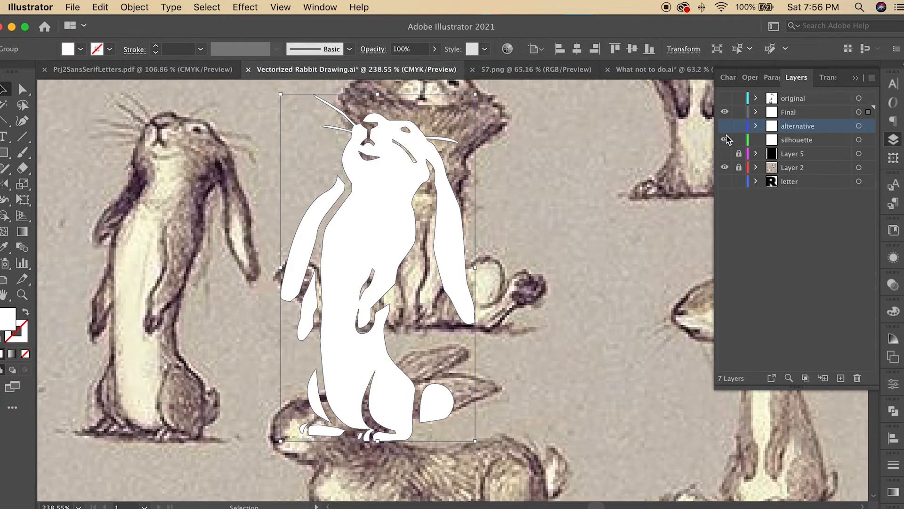
left_click(725, 168)
scroll(475, 327, "down", 3)
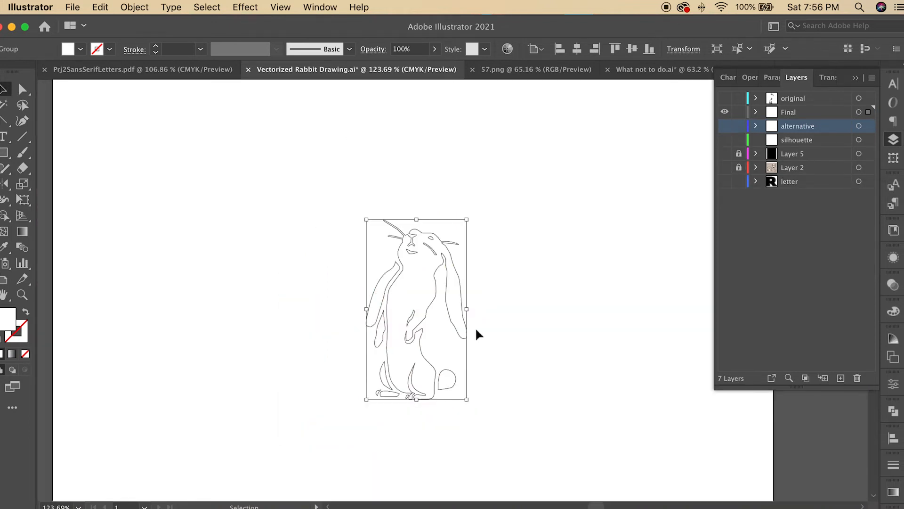
scroll(476, 327, "down", 3)
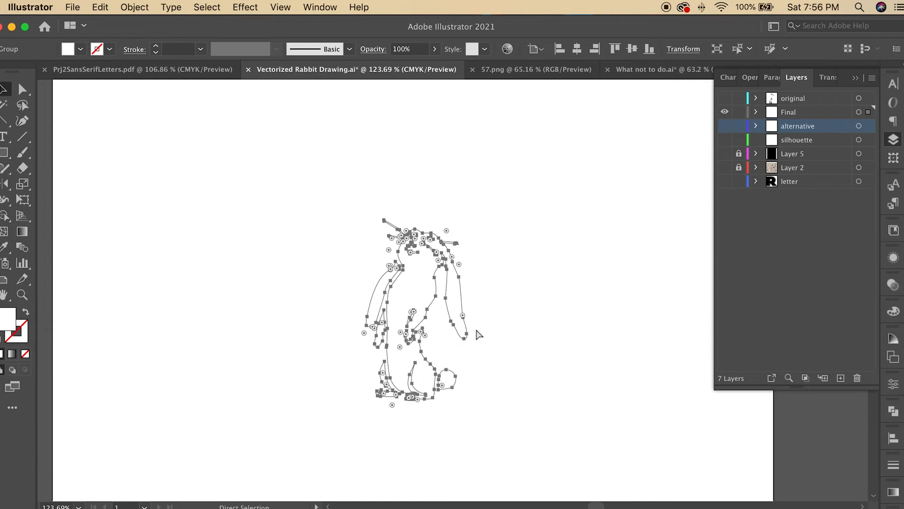
left_click(725, 181)
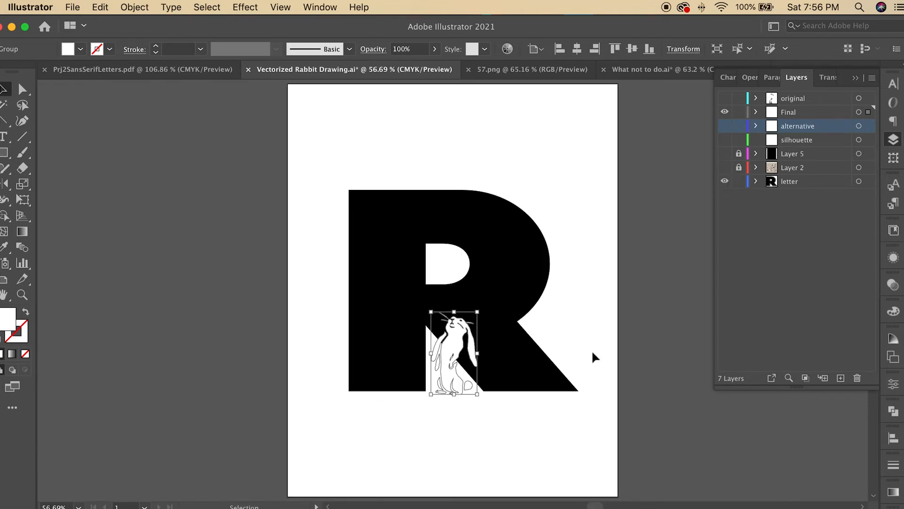
left_click(738, 183)
Step: Scale the rabbit group up and position it over the letter R
left_click(794, 115)
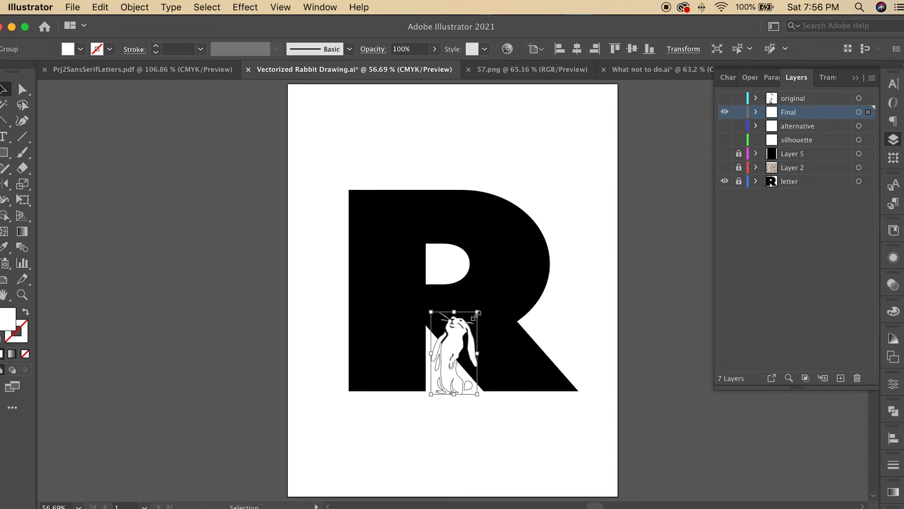
left_click_drag(477, 312, 668, 174)
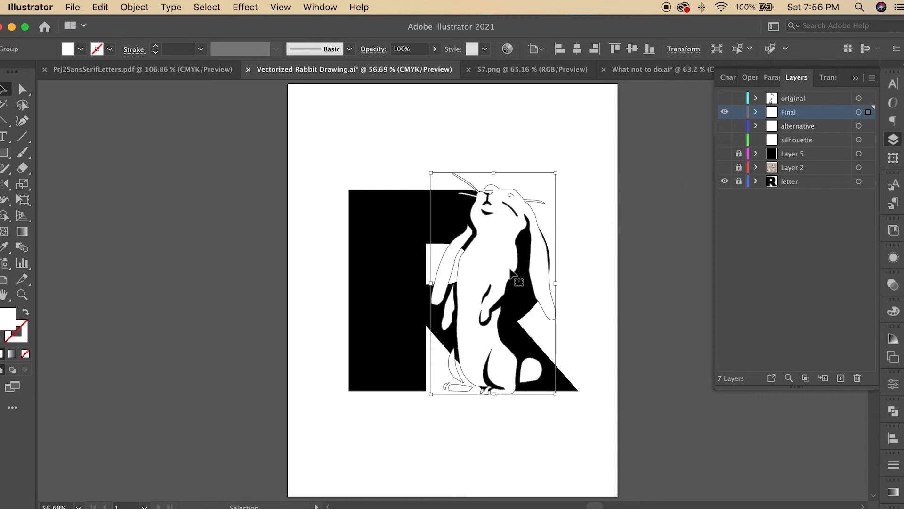
left_click_drag(511, 272, 437, 272)
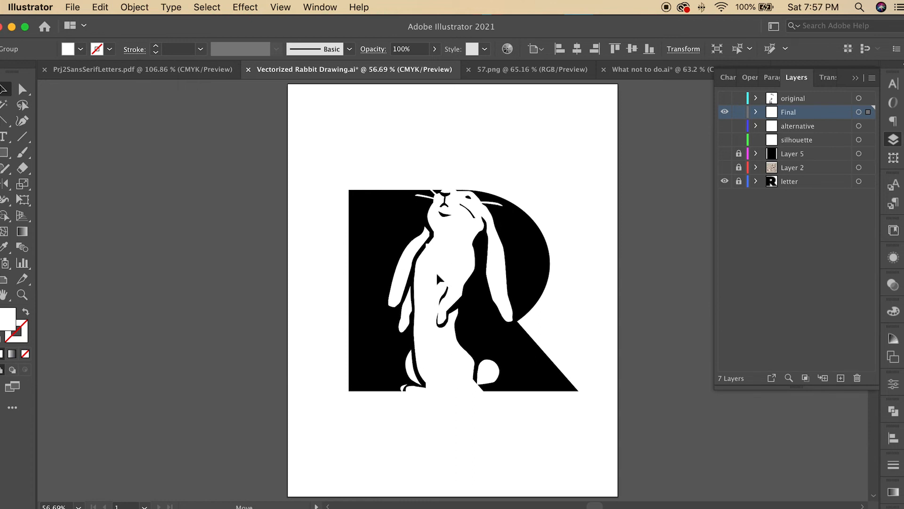
left_click_drag(513, 176, 505, 188)
left_click_drag(429, 277, 430, 279)
left_click(392, 373)
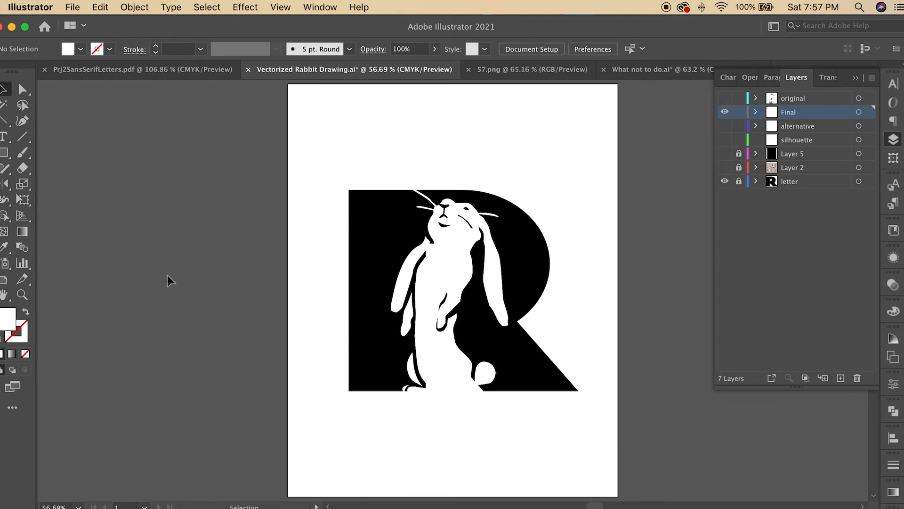
Step: Nudge the rabbit group slightly to fine-tune its placement on the R
left_click(22, 295)
left_click(432, 370)
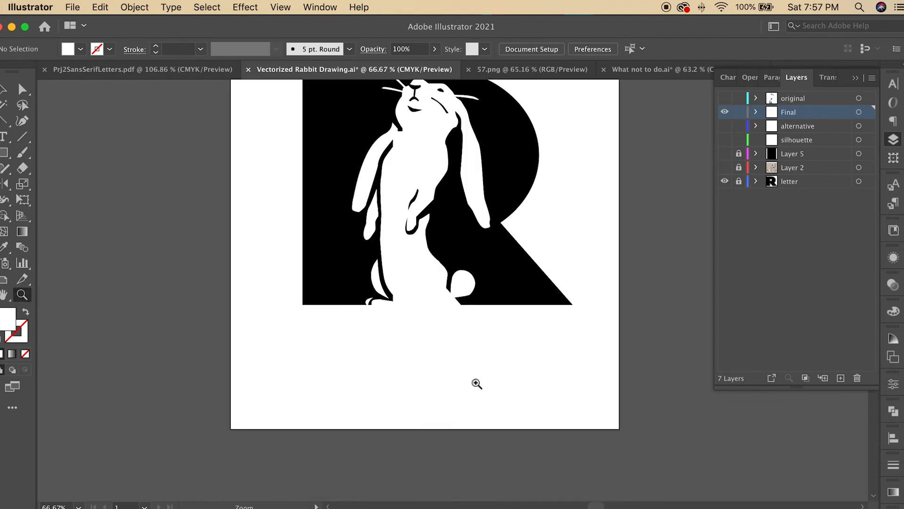
scroll(478, 372, "up", 2)
scroll(412, 321, "down", 1)
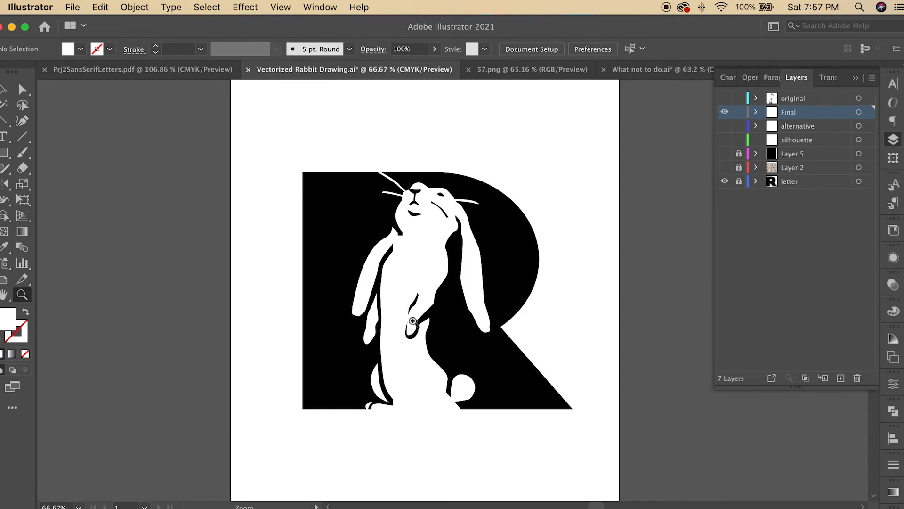
left_click(3, 89)
left_click(424, 264)
left_click_drag(492, 169, 498, 162)
left_click_drag(426, 218, 423, 219)
left_click(479, 425)
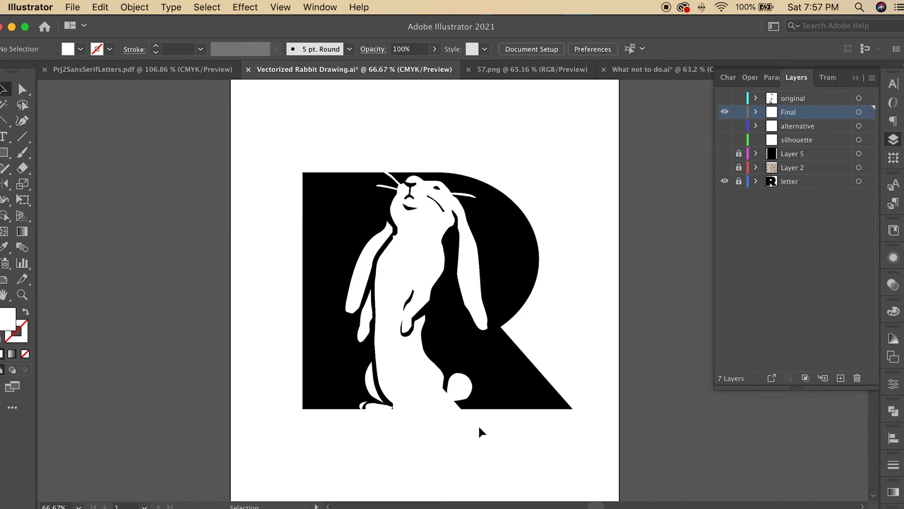
Step: Smooth the notch on the rabbit's neck by moving the silhouette's anchors there
left_click(426, 386)
left_click(283, 333)
left_click(22, 294)
left_click(394, 237)
left_click(485, 287)
scroll(485, 301, "down", 8)
left_click(485, 310, "alt")
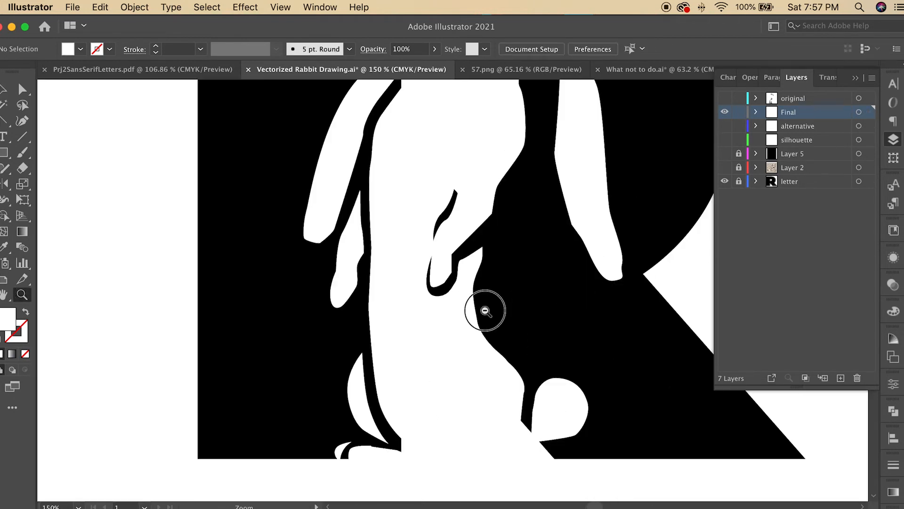
scroll(485, 311, "up", 2)
scroll(485, 311, "down", 1)
left_click(433, 222)
left_click(433, 223)
left_click(22, 89)
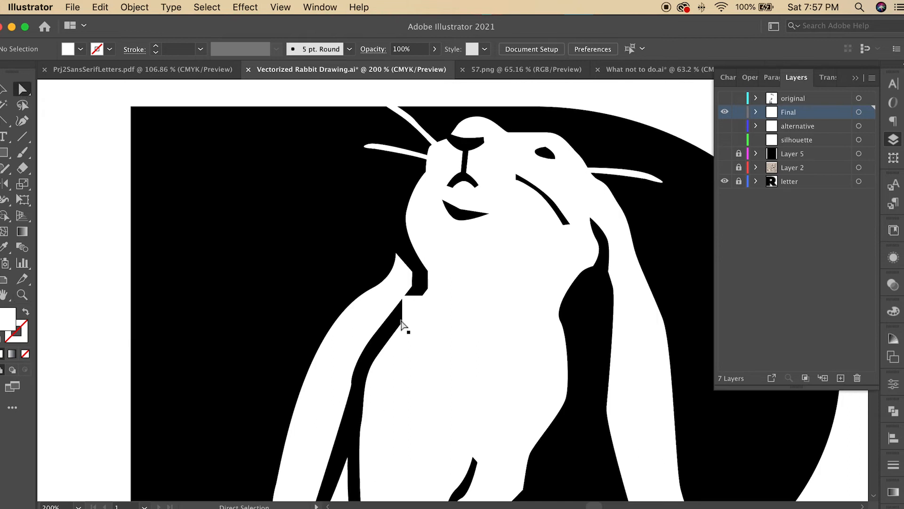
left_click(402, 327)
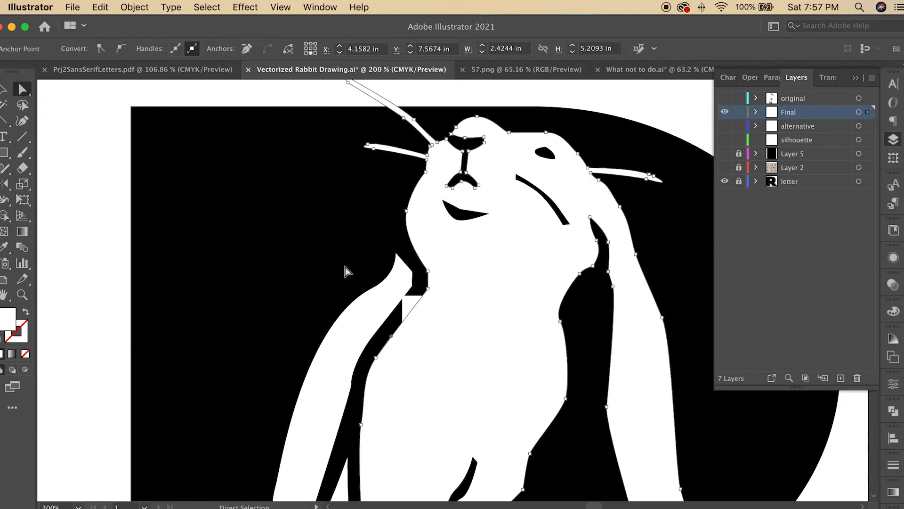
left_click_drag(430, 291, 413, 272)
left_click_drag(391, 336, 381, 332)
Step: Move the top anchor of the front leg shape slightly left under the neck
scroll(409, 283, "down", 1)
left_click(476, 330)
left_click(596, 473)
scroll(596, 473, "down", 2)
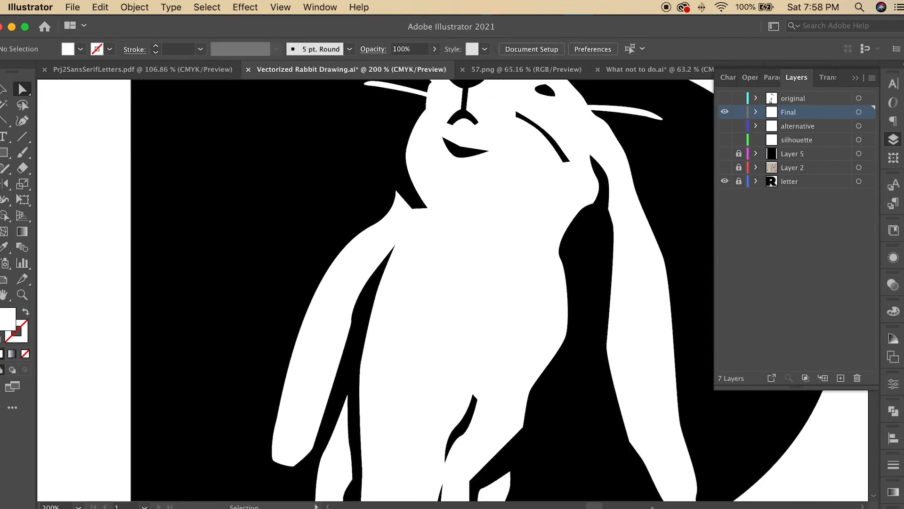
left_click_drag(412, 209, 383, 257)
left_click(409, 198)
left_click(403, 233)
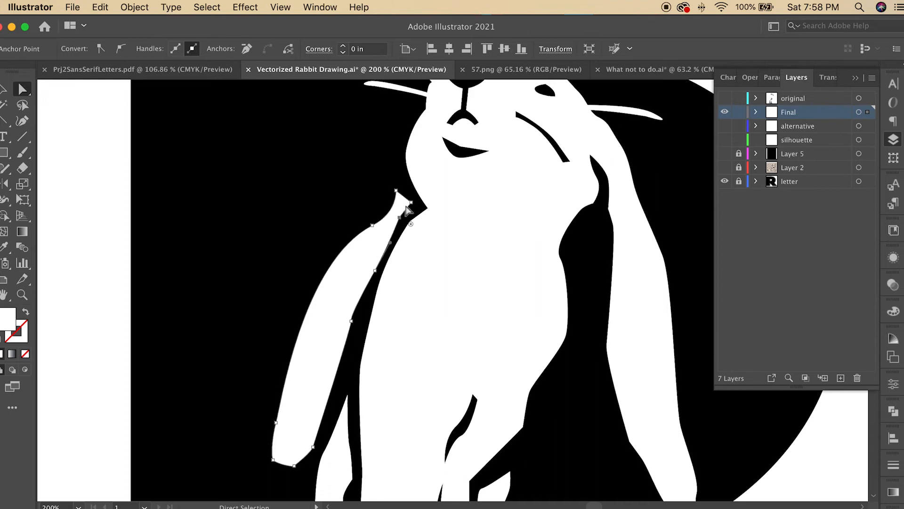
left_click_drag(400, 203, 390, 204)
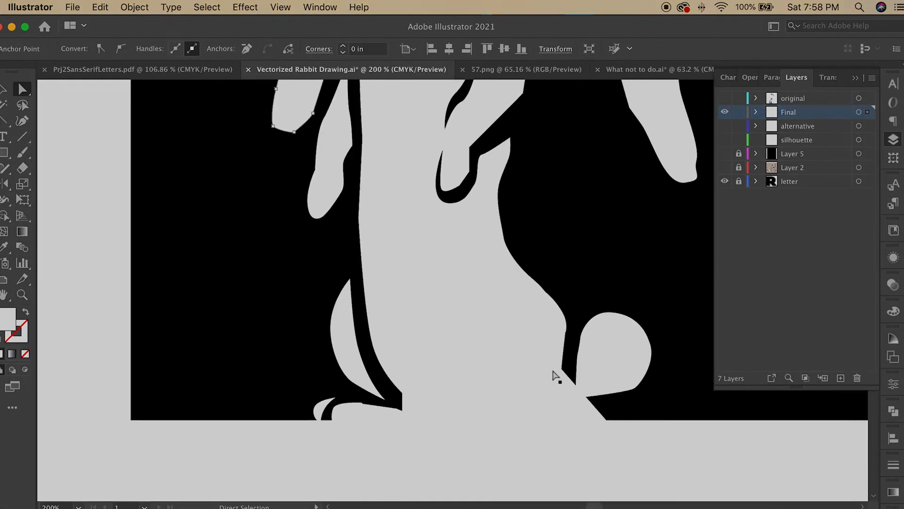
Step: Move the tail shape up and to the right against the rabbit's back
scroll(554, 375, "down", 5)
left_click(564, 247)
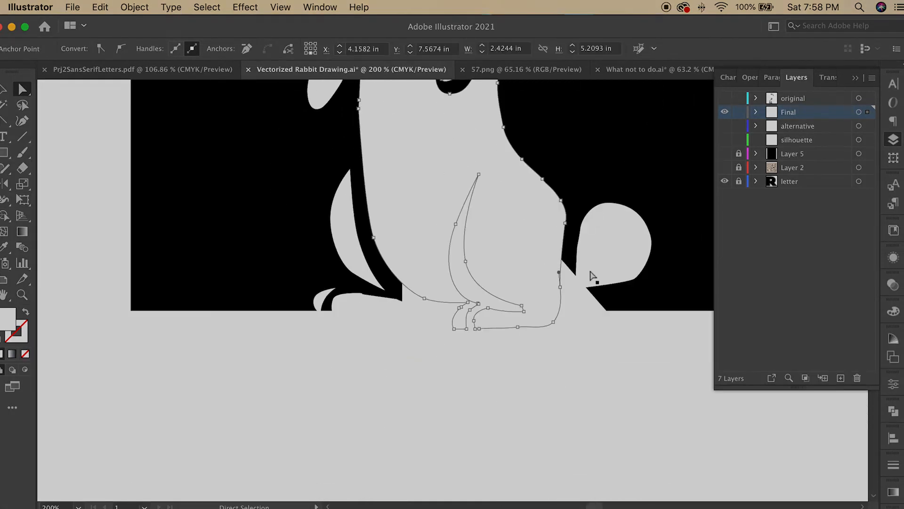
left_click_drag(609, 258, 633, 262)
left_click(564, 229)
left_click_drag(559, 295, 607, 309)
left_click(577, 322)
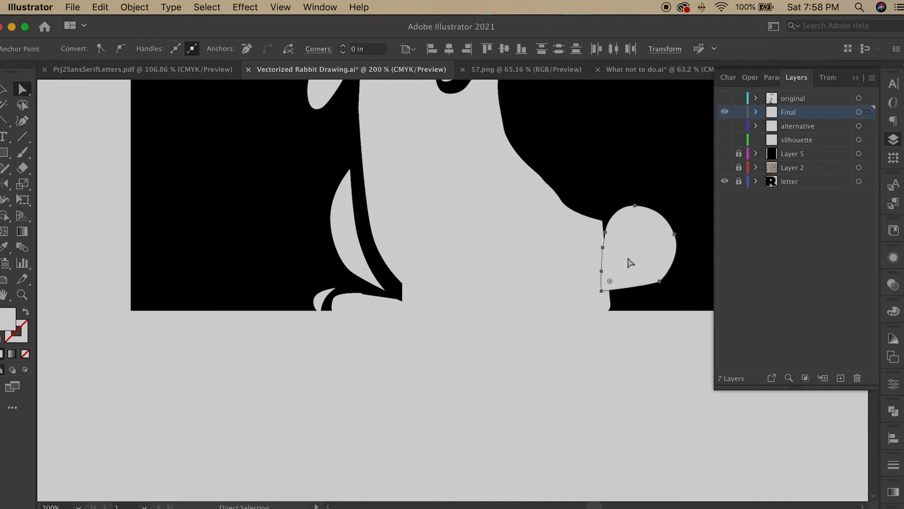
left_click_drag(630, 262, 644, 231)
Step: Refine the rabbit's back curve above the tail by adjusting the silhouette's anchors
key("super+0")
left_click(582, 411)
key("z")
left_click(491, 335)
left_click(431, 296)
left_click(440, 294)
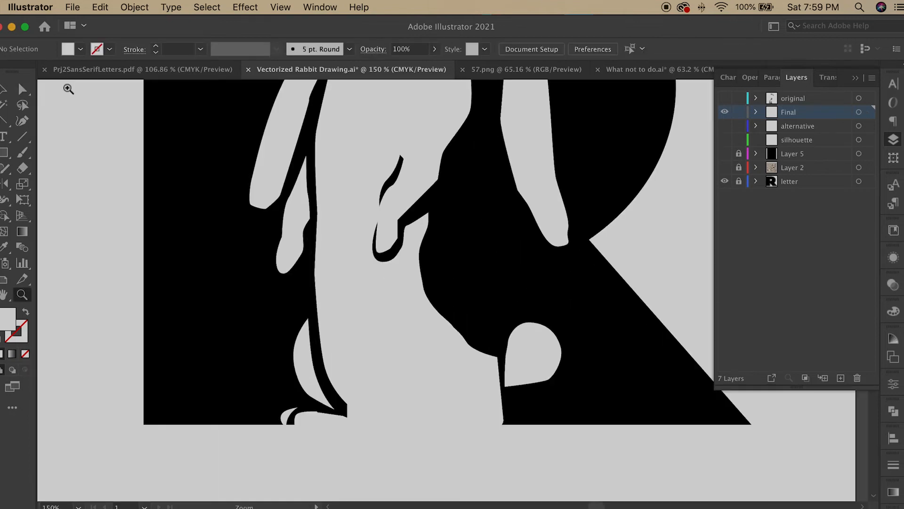
left_click(22, 89)
left_click(445, 315)
left_click_drag(442, 308, 438, 279)
left_click_drag(452, 324, 485, 332)
left_click(476, 335)
left_click(471, 346)
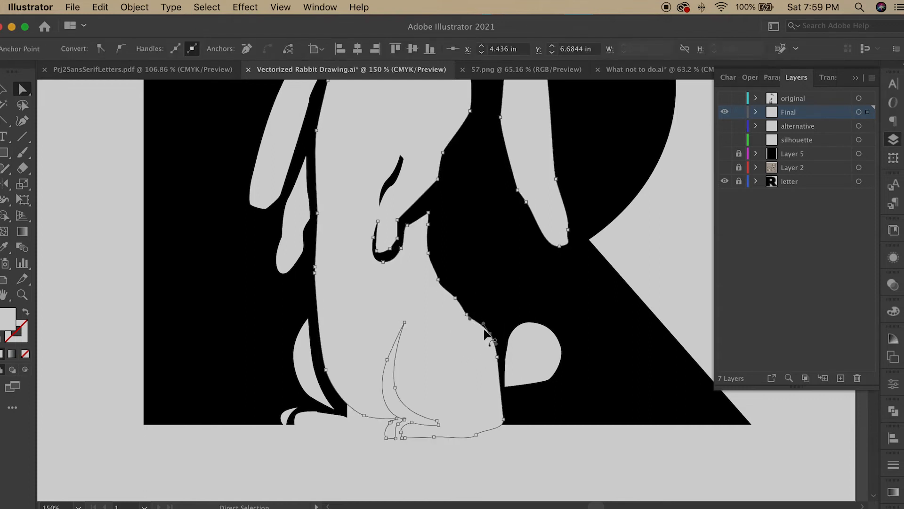
left_click(560, 414)
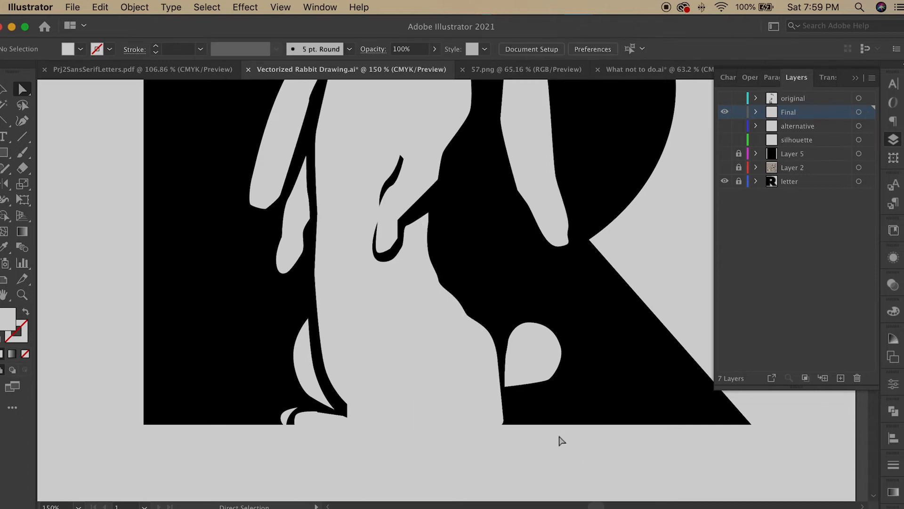
Step: Shorten the tail shape slightly and nudge it down against the rabbit's back
left_click(545, 359)
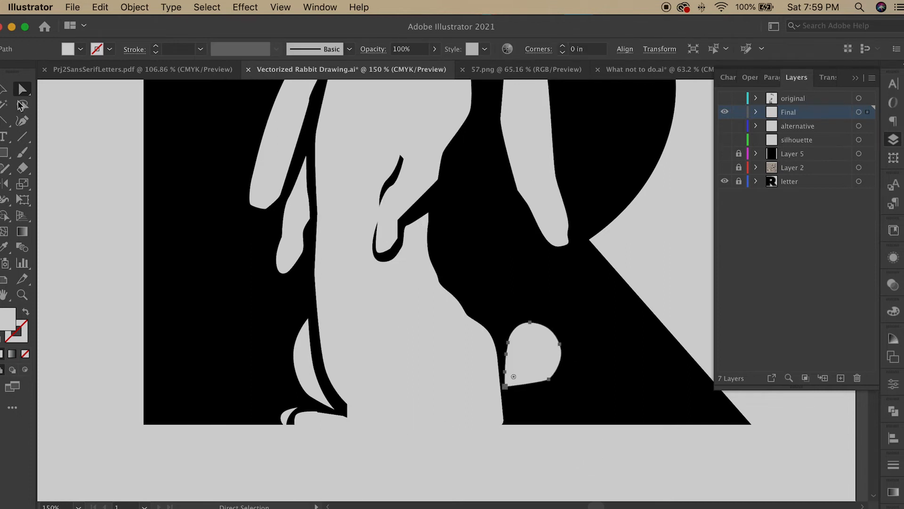
left_click(4, 89)
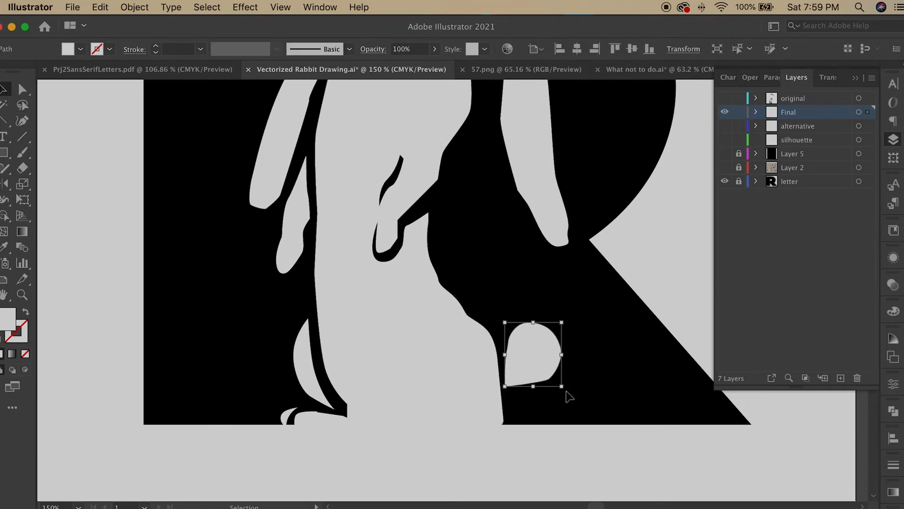
mouse_move(568, 397)
left_mouse_down()
mouse_move(571, 381)
mouse_move(554, 373)
mouse_move(568, 382)
left_mouse_up()
left_click_drag(540, 356, 541, 362)
Step: Reshape the rabbit's rear foot by moving a corner anchor of the foot shape down and outward
left_click(360, 412)
left_click(349, 417)
left_click(347, 419)
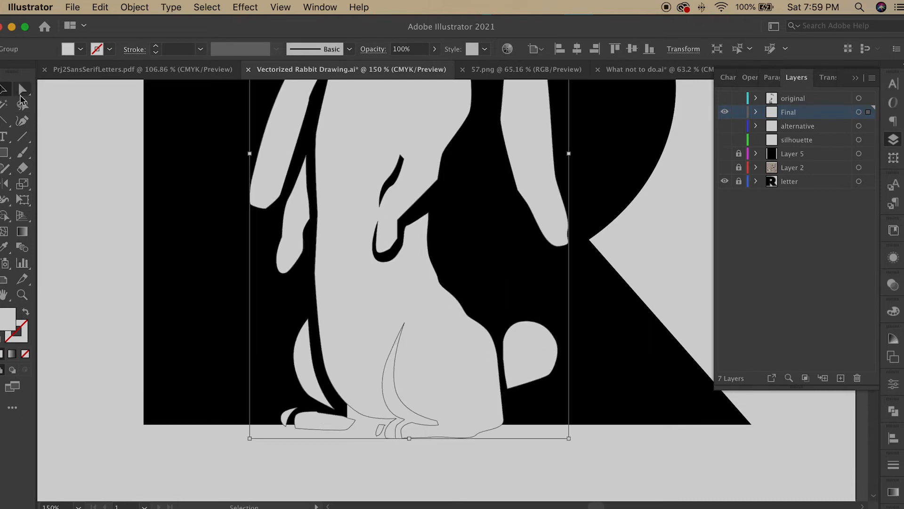
left_click(22, 92)
left_click(358, 416)
left_click(355, 419)
left_click(335, 406)
mouse_move(355, 419)
left_mouse_down()
mouse_move(353, 404)
mouse_move(333, 403)
mouse_move(367, 421)
left_mouse_up()
left_click(325, 416)
key("super+space")
left_click(202, 461)
left_click(300, 382)
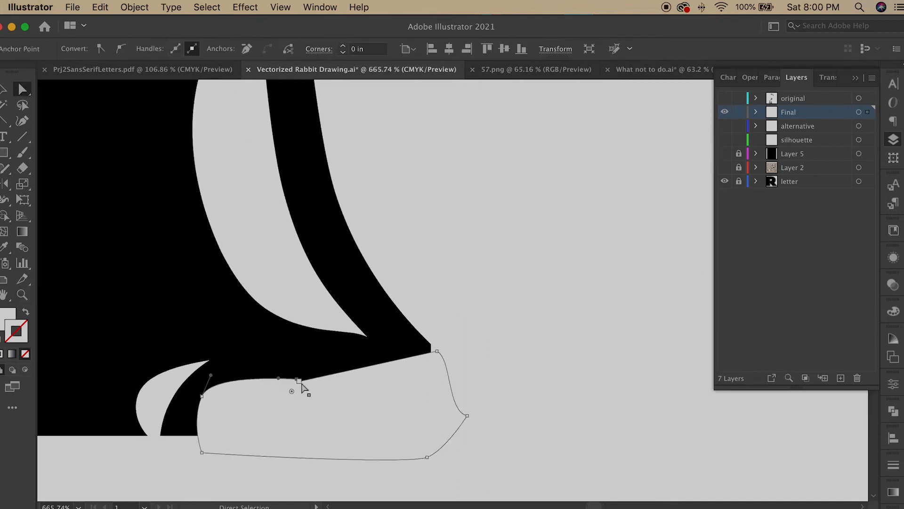
left_click(311, 414)
left_click(324, 480)
left_click_drag(436, 346, 448, 372)
key("super+0")
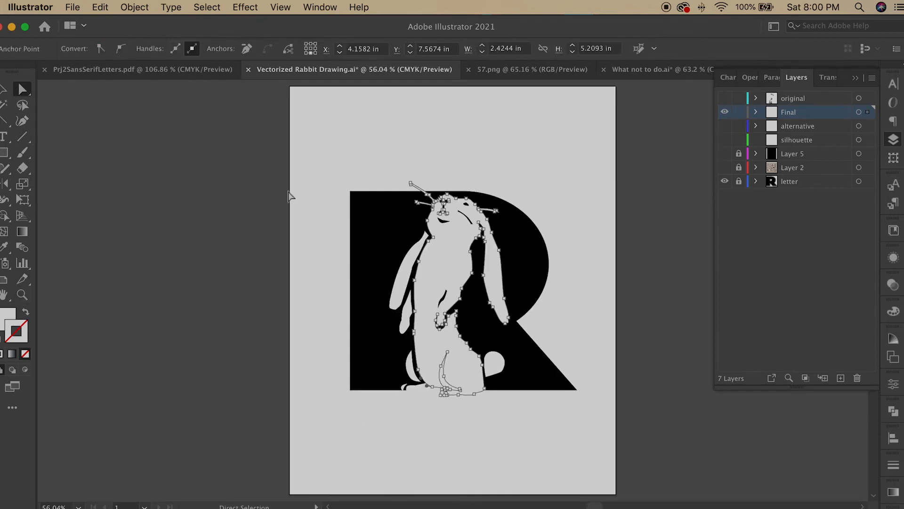
left_click(290, 195)
key("v")
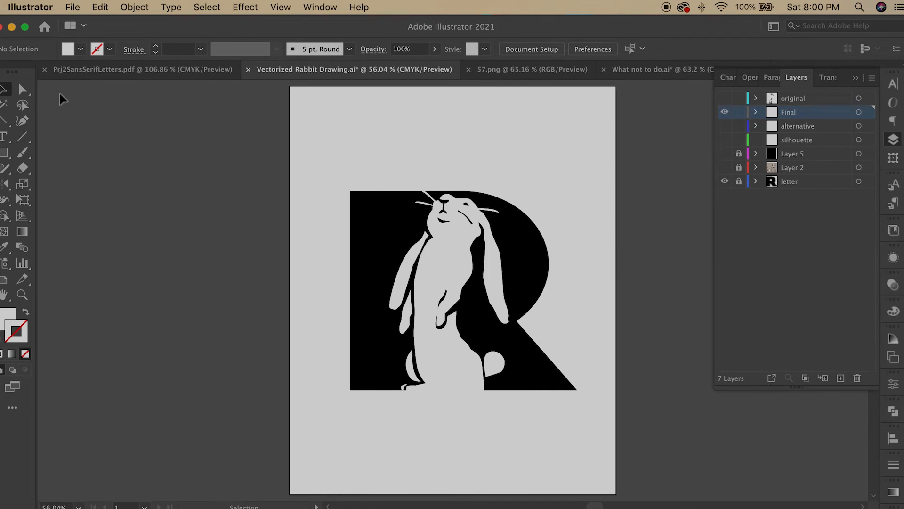
left_click(22, 89)
left_click(501, 366)
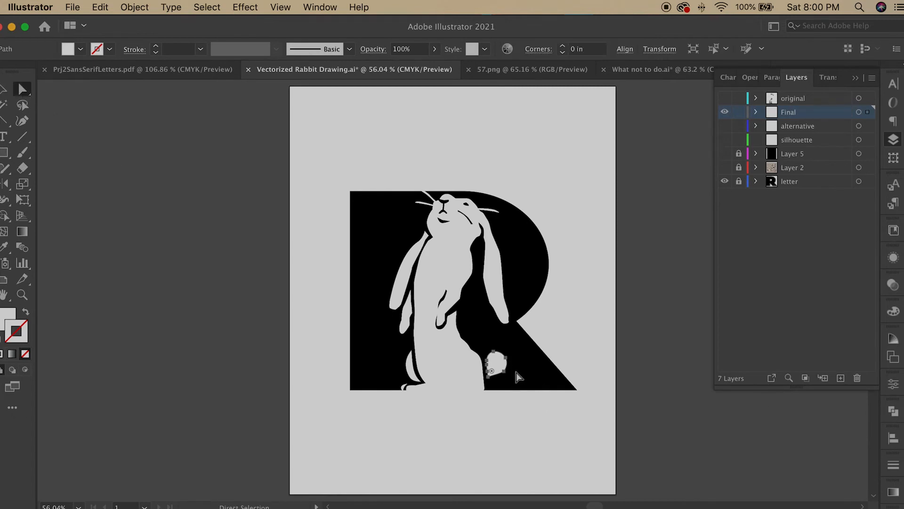
left_click(531, 417)
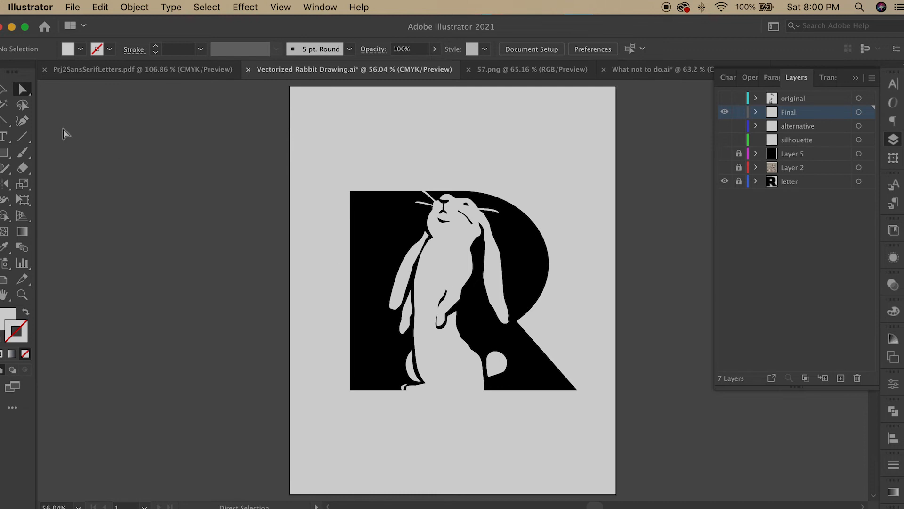
key("v")
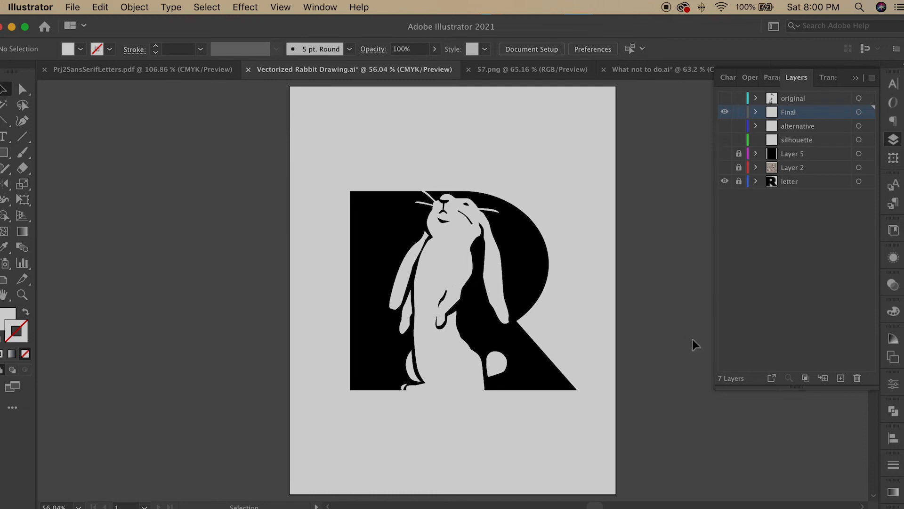
Step: Unlock the letter layer, select all artwork and scale it up slightly
left_click(740, 183)
key("super+a")
key("v")
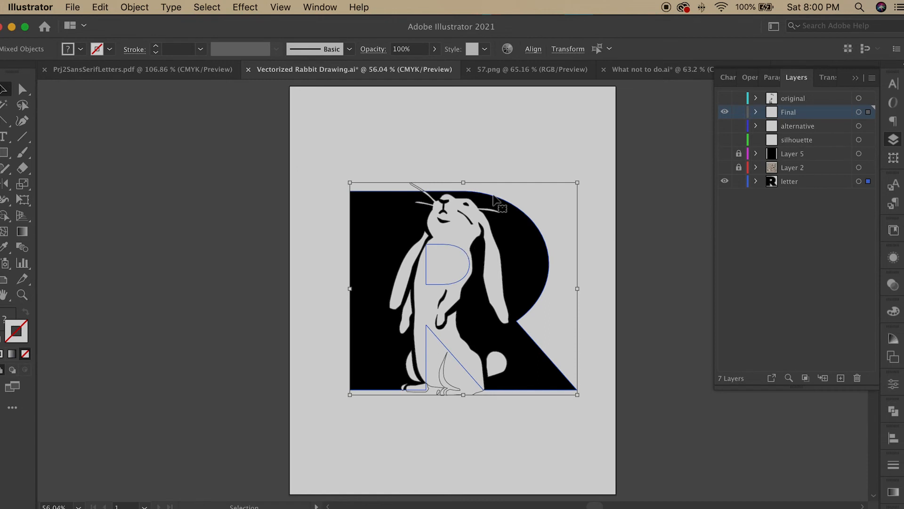
left_click_drag(578, 182, 602, 158)
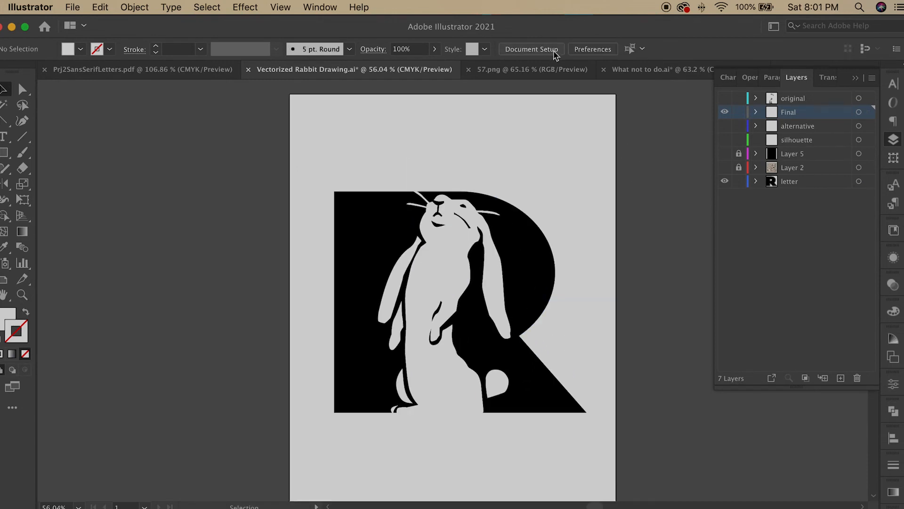
Step: Switch the artboard to landscape orientation, 10 in by 8 in
left_click(555, 50)
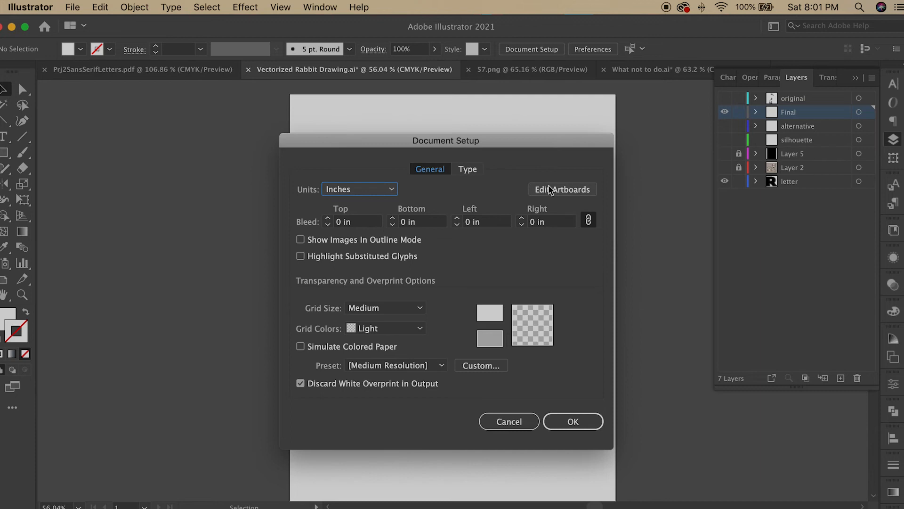
left_click(550, 190)
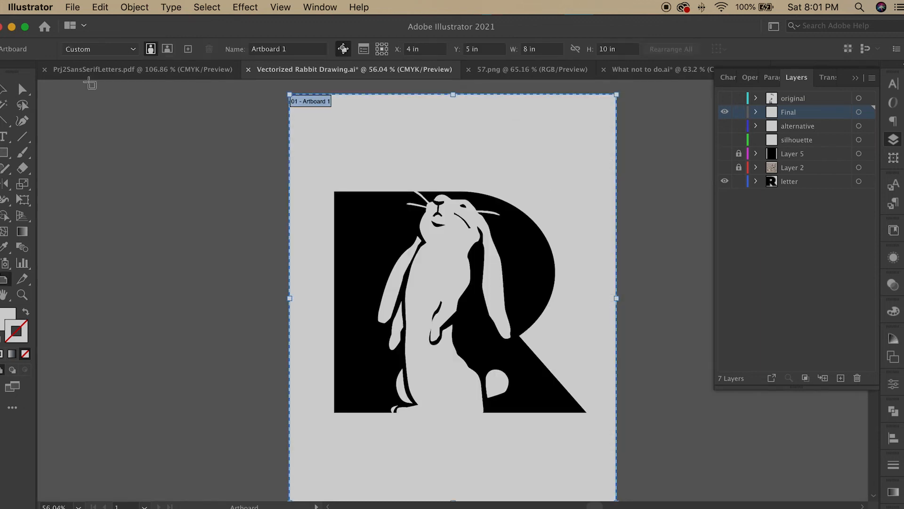
left_click(167, 48)
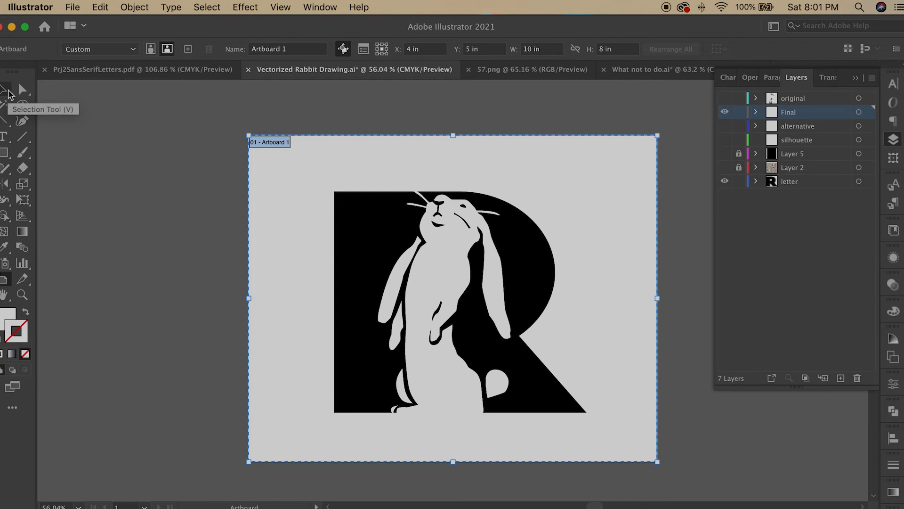
left_click(8, 93)
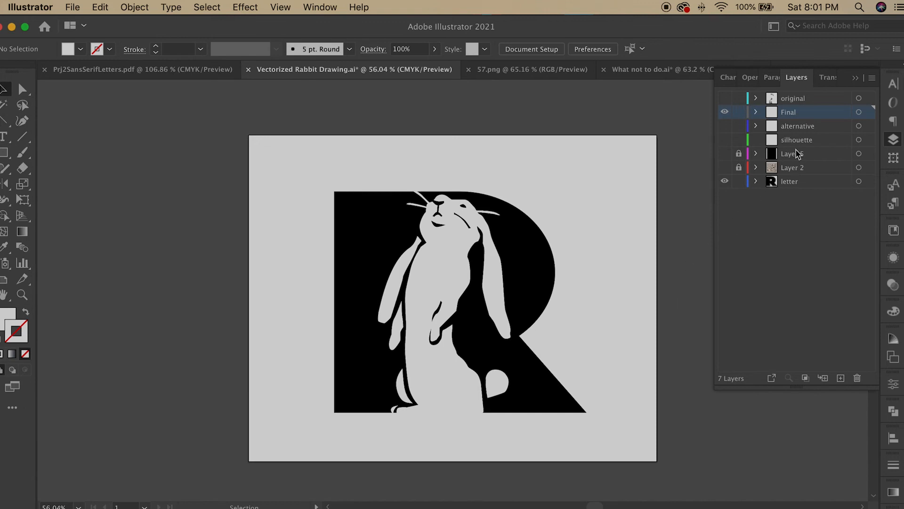
Step: Scale all artwork up and reposition it centered on the landscape artboard
key("super+a")
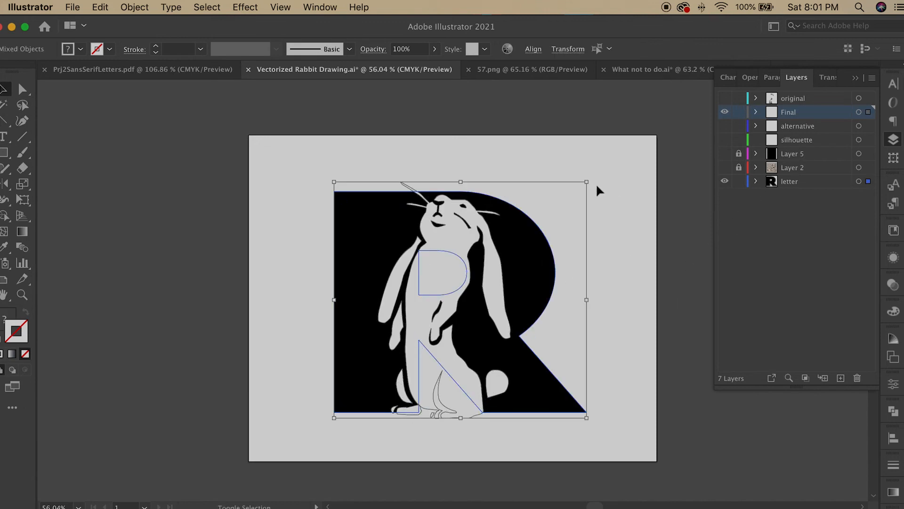
left_click_drag(586, 182, 608, 162)
left_click_drag(535, 272, 525, 279)
left_click(658, 210)
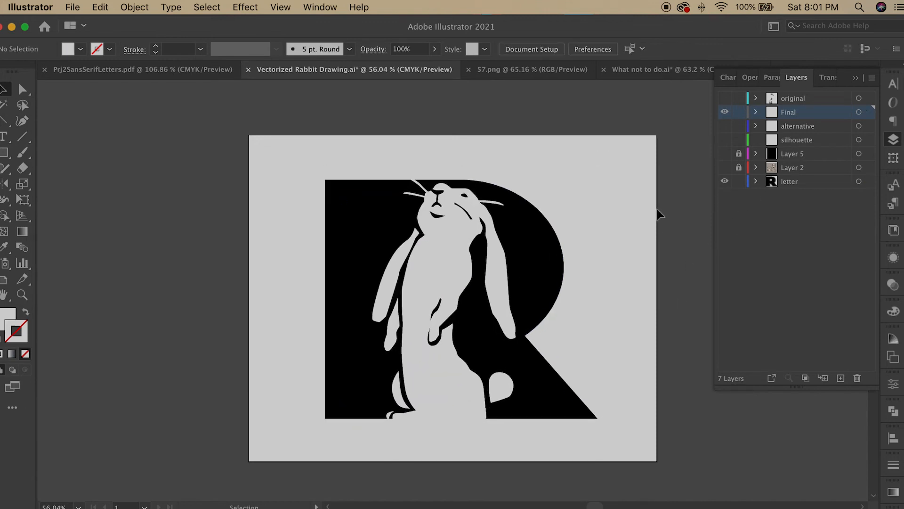
key("super+a")
left_click_drag(603, 172, 607, 168)
left_click_drag(539, 252, 538, 255)
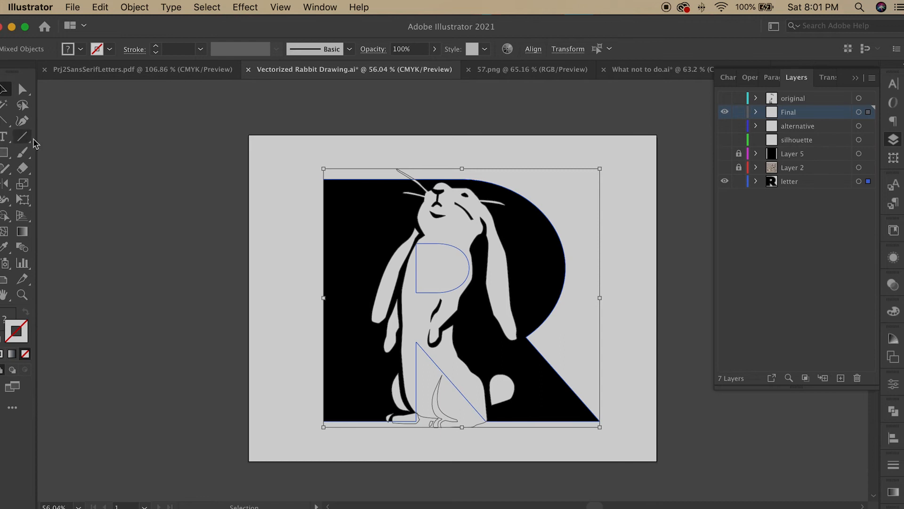
left_click(70, 161)
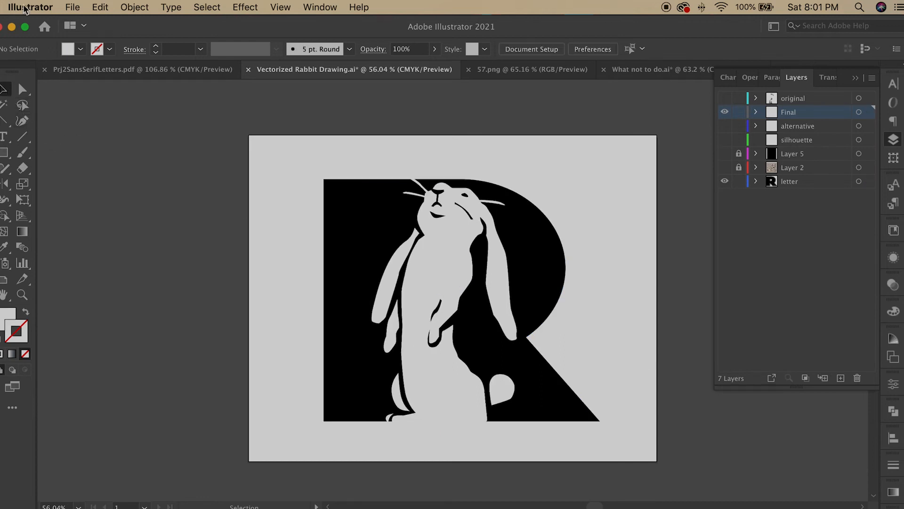
Step: Save the document, then save it as Vectorized Rabbit Drawing.pdf in Adobe PDF format with the Illustrator Default preset
left_click(82, 6)
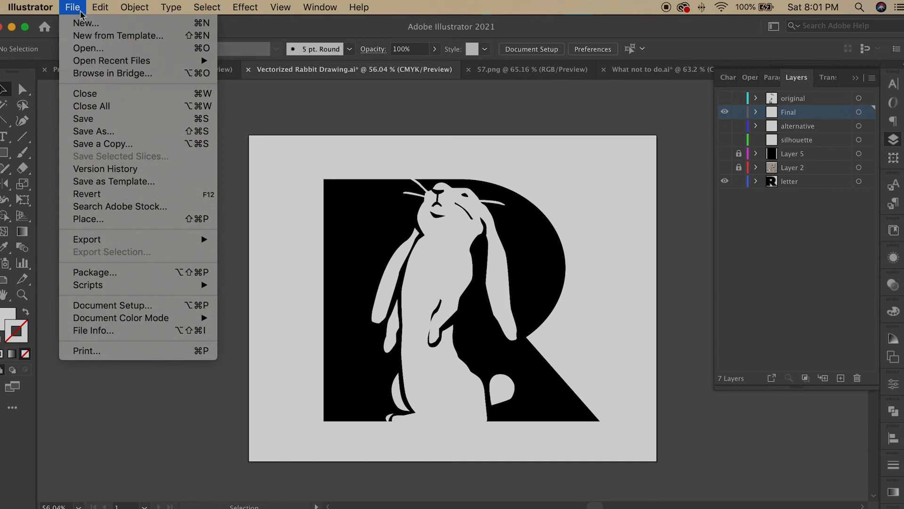
left_click(81, 118)
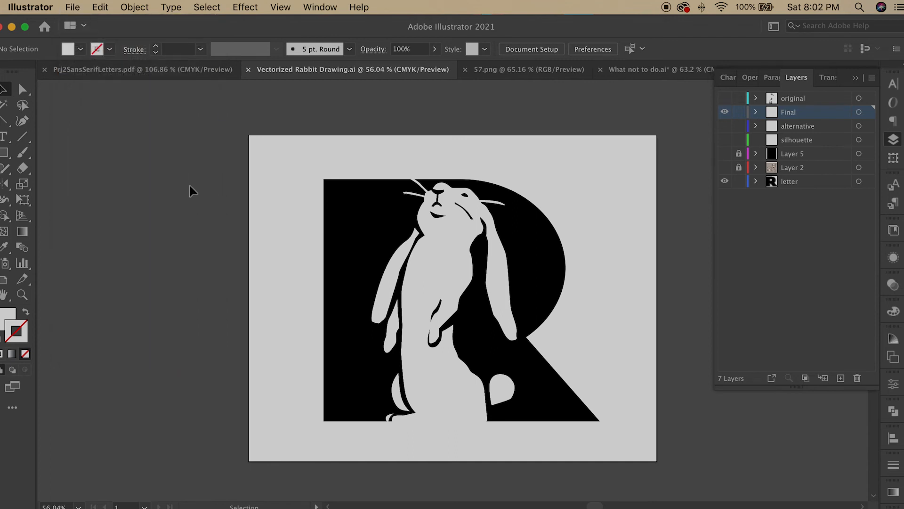
left_click(77, 9)
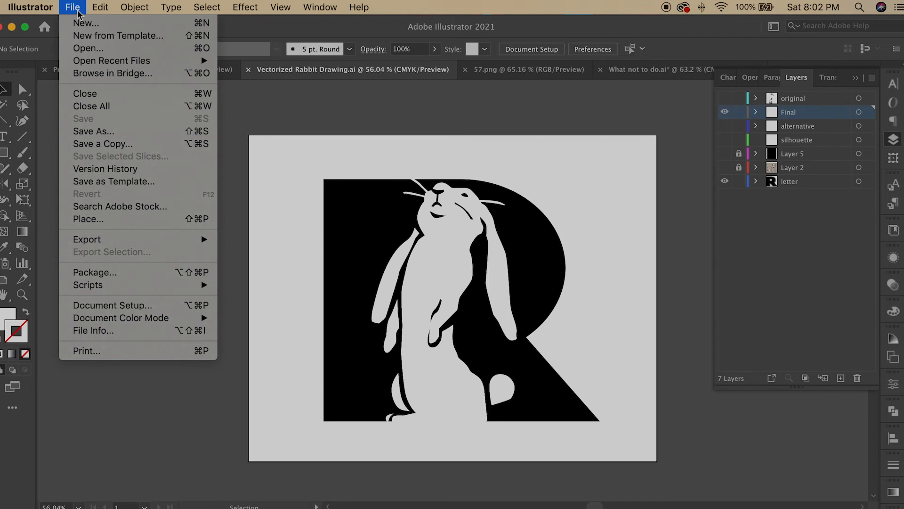
left_click(105, 131)
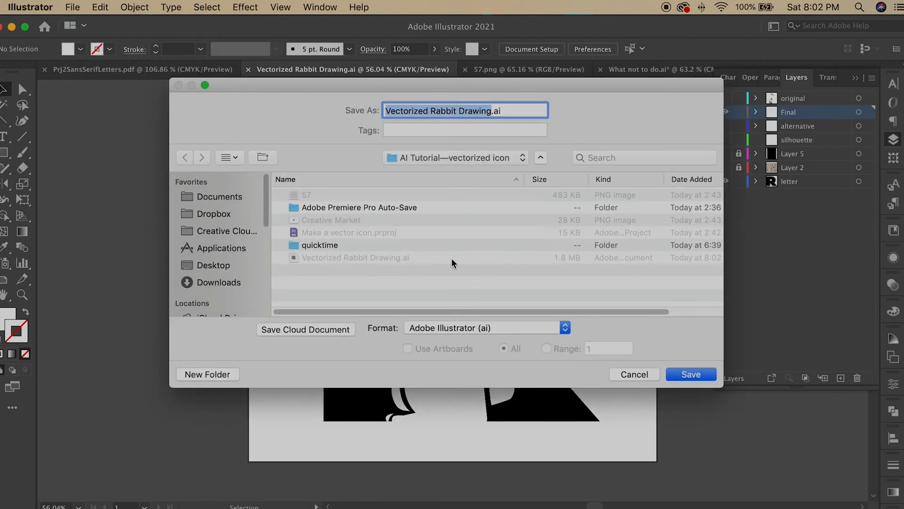
left_click(454, 329)
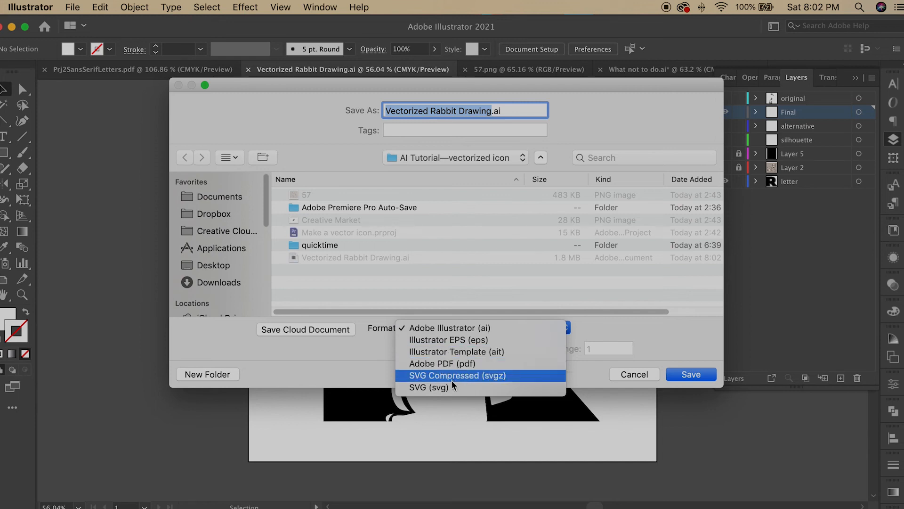
left_click(457, 363)
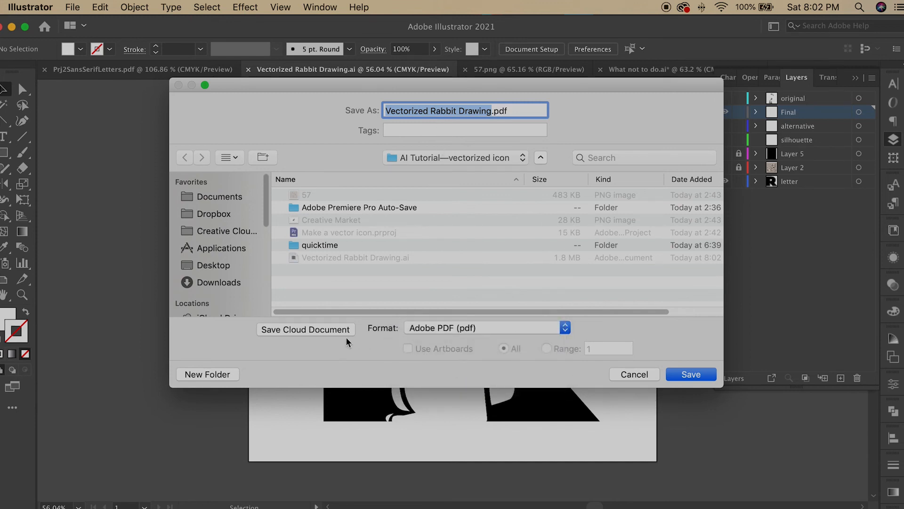
left_click(680, 374)
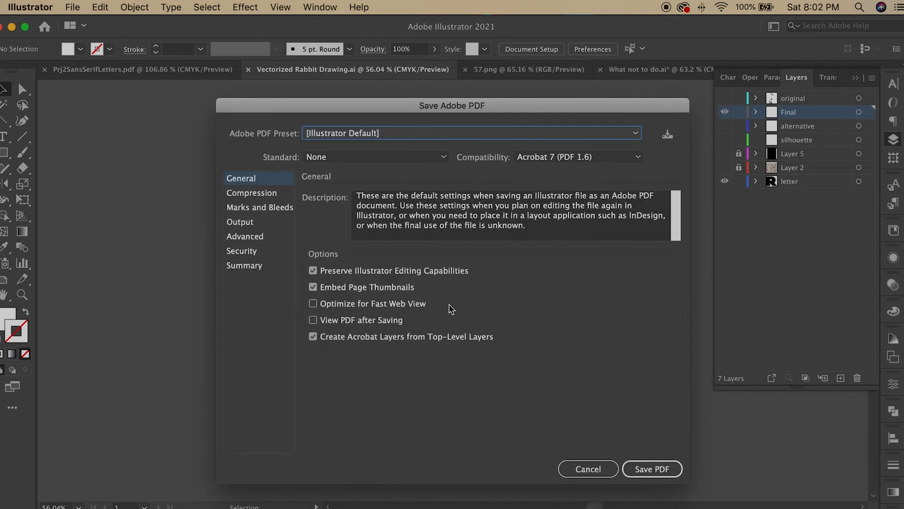
left_click(338, 133)
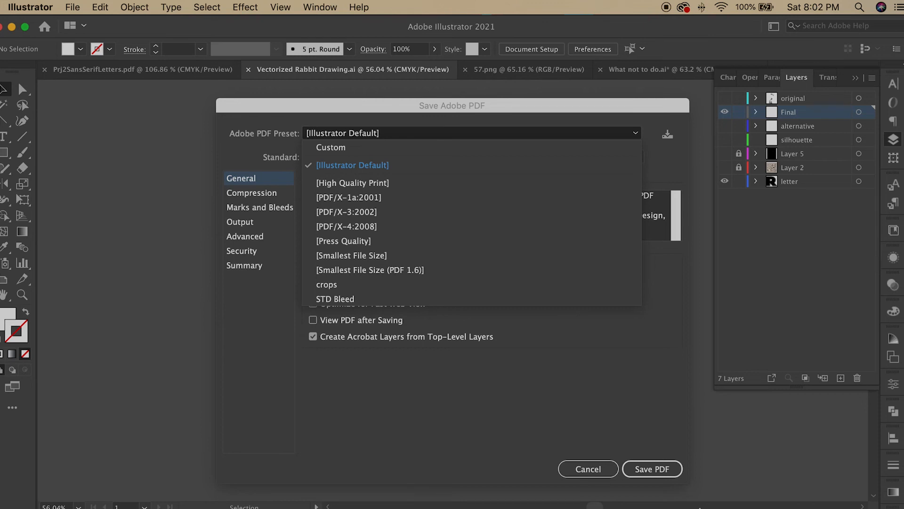
left_click(664, 479)
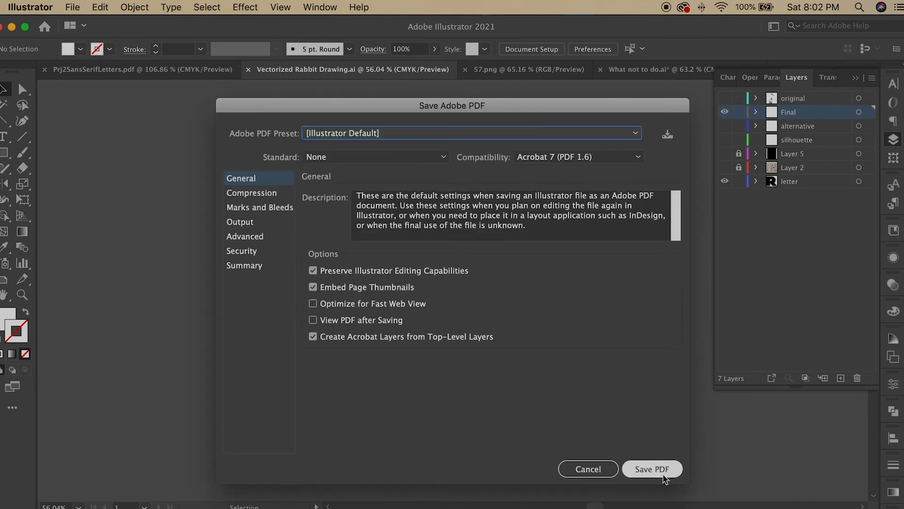
left_click(663, 472)
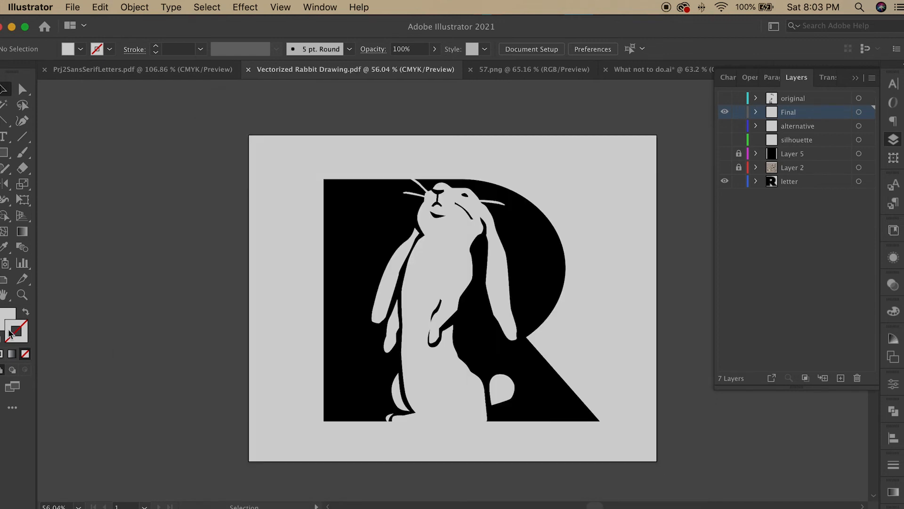
Step: Zoom in on the icon and inspect the letter and rabbit group by selecting each
left_click(21, 295)
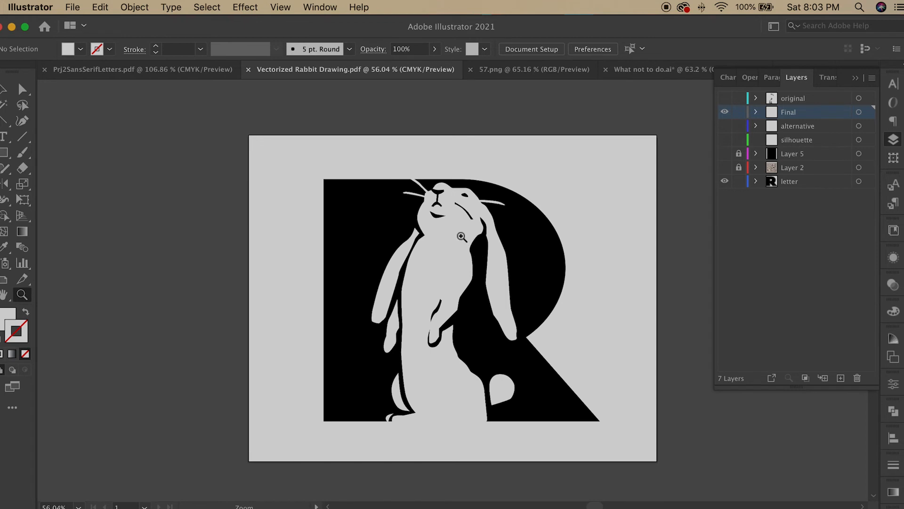
left_click_drag(443, 223, 488, 266)
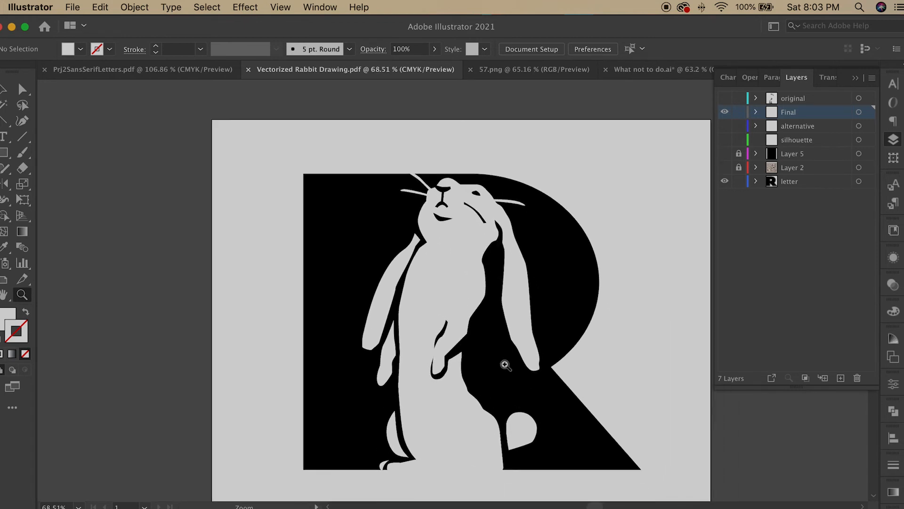
left_click(4, 90)
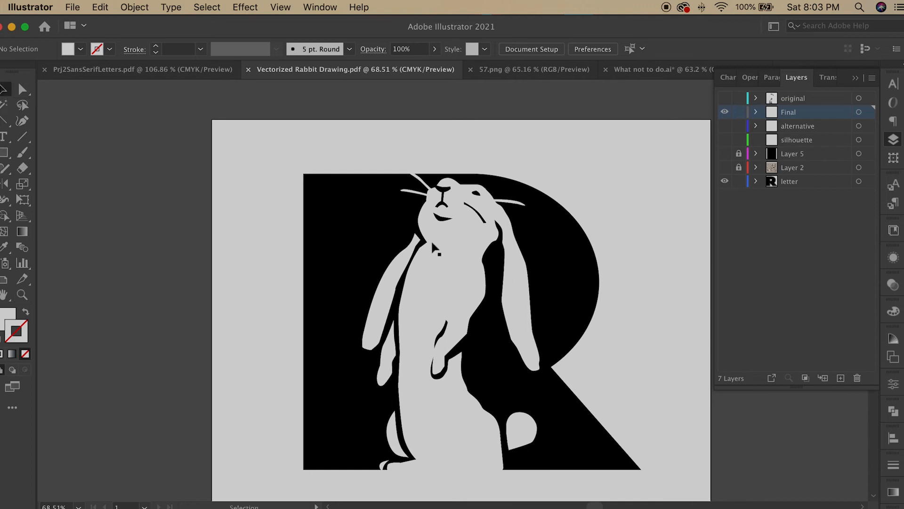
left_click(431, 240)
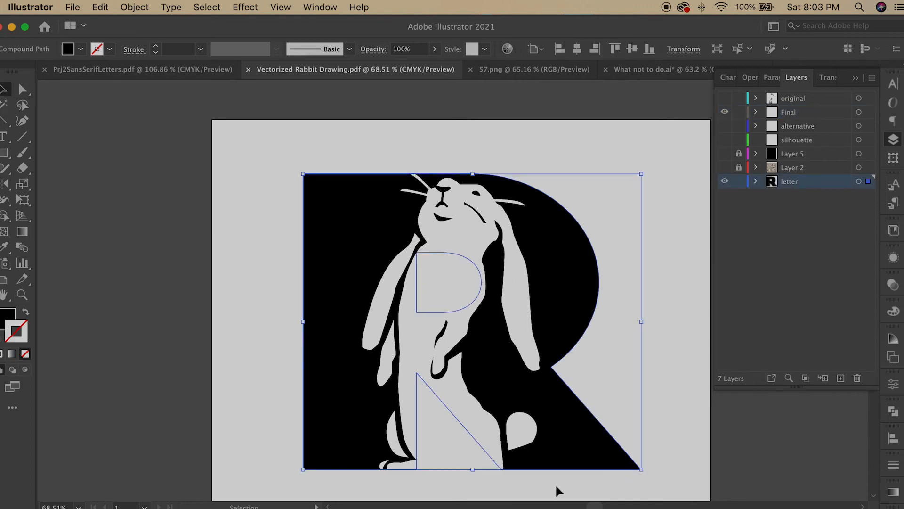
left_click(679, 405)
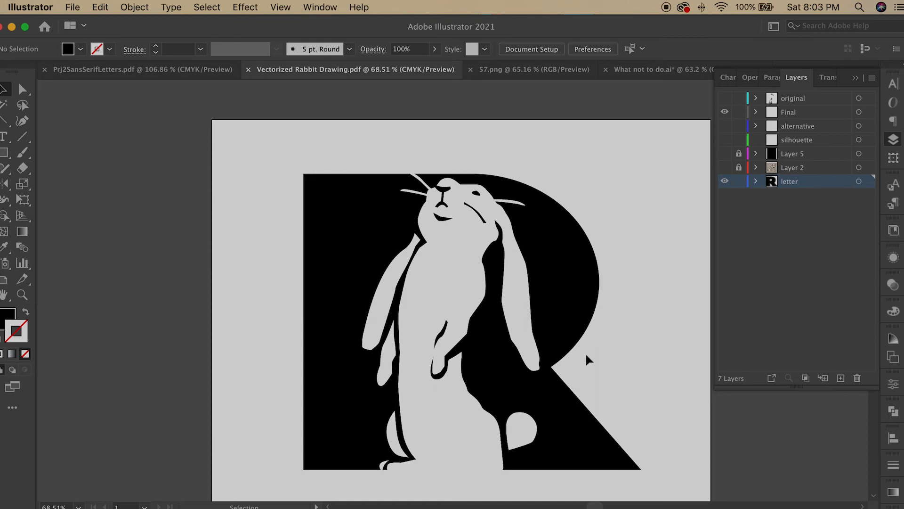
left_click(523, 431)
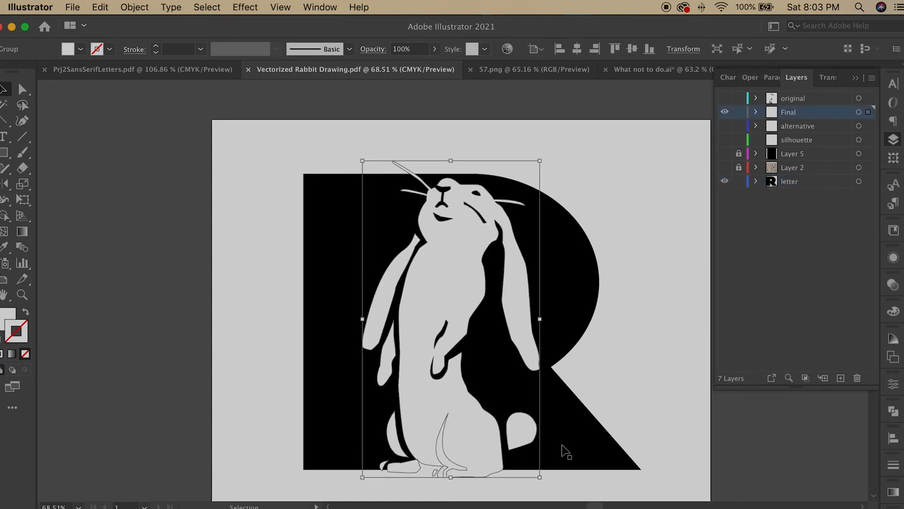
left_click(564, 445)
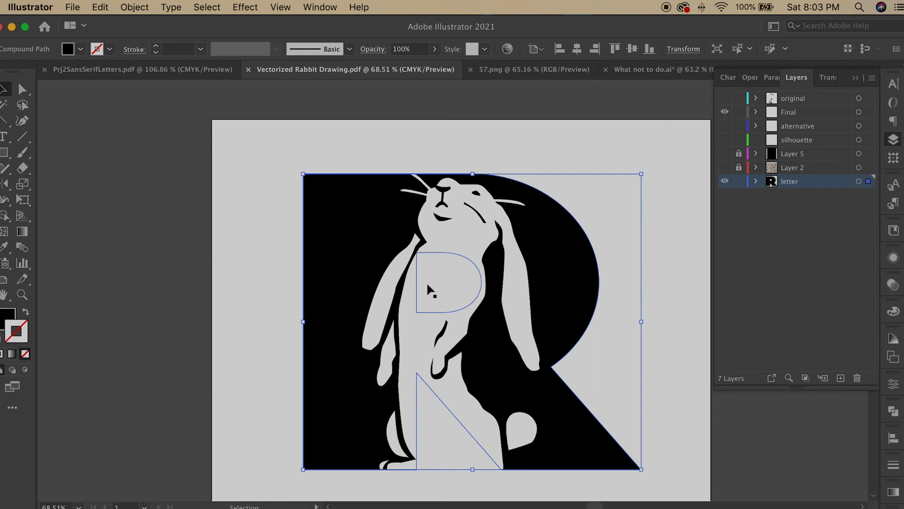
Step: Select the rabbit group and rotate it slightly within the letter R
left_click(389, 476)
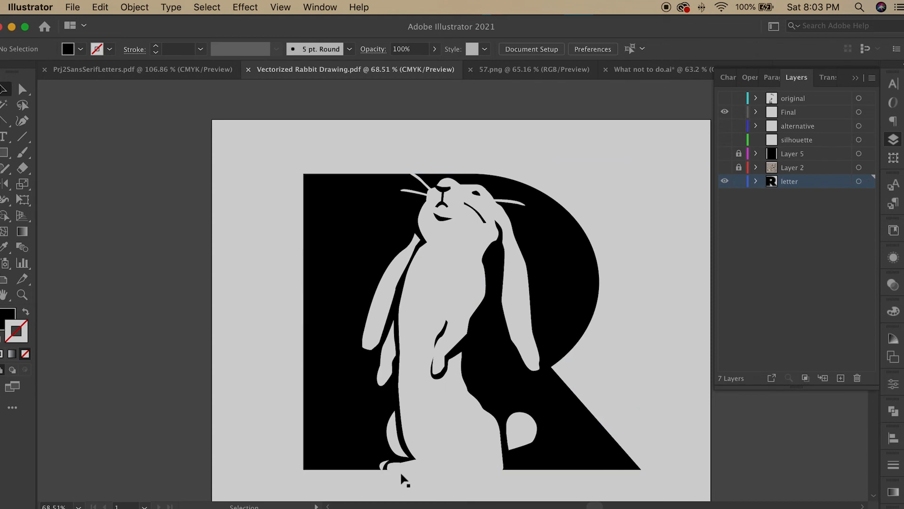
left_click(380, 455)
left_click(416, 158)
left_click(453, 200)
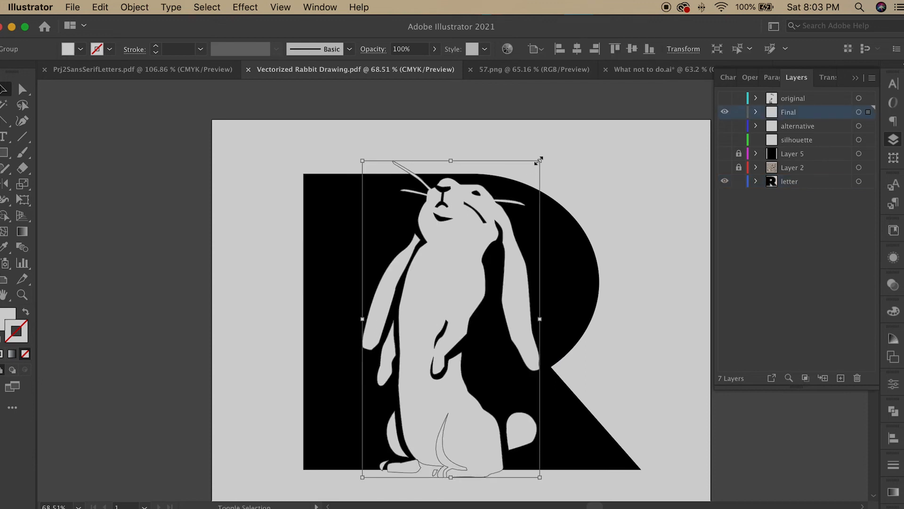
left_click_drag(540, 160, 549, 149)
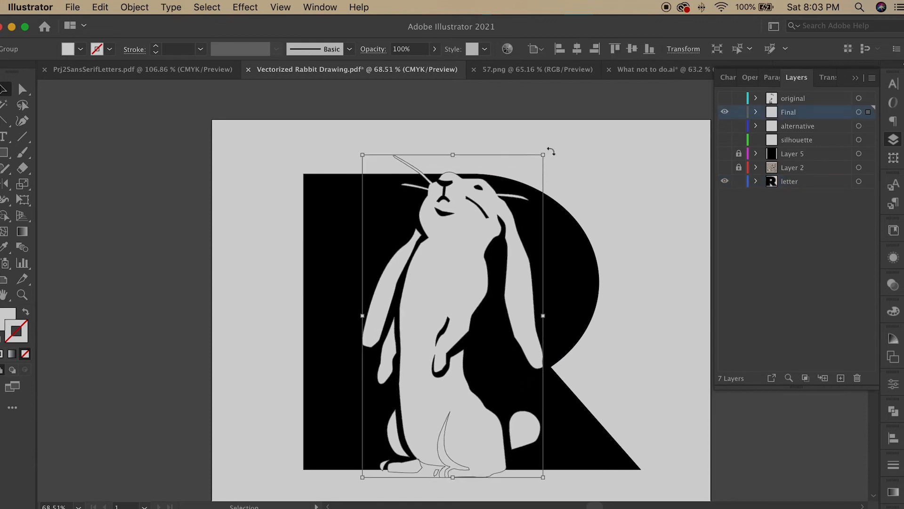
left_click(587, 177)
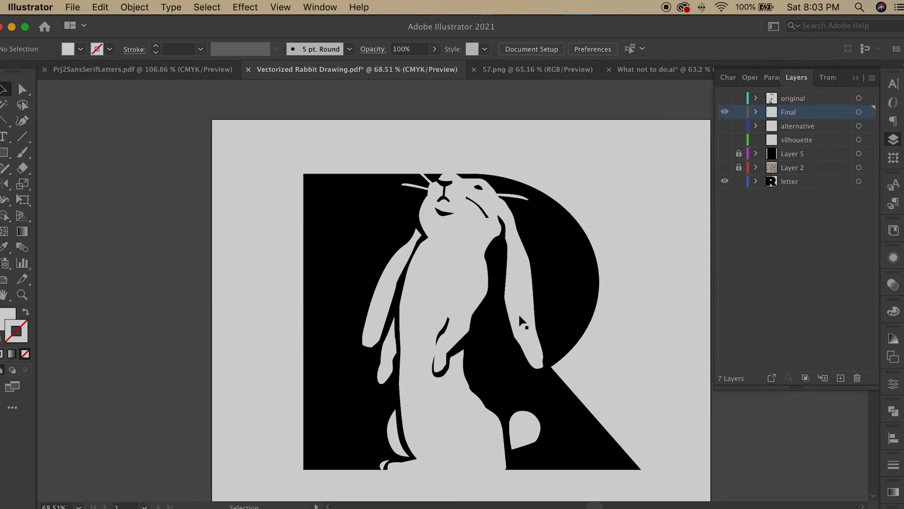
Step: Duplicate the rabbit group and move the copy off the artboard to the left
left_click(540, 340)
left_click_drag(463, 245, 108, 252)
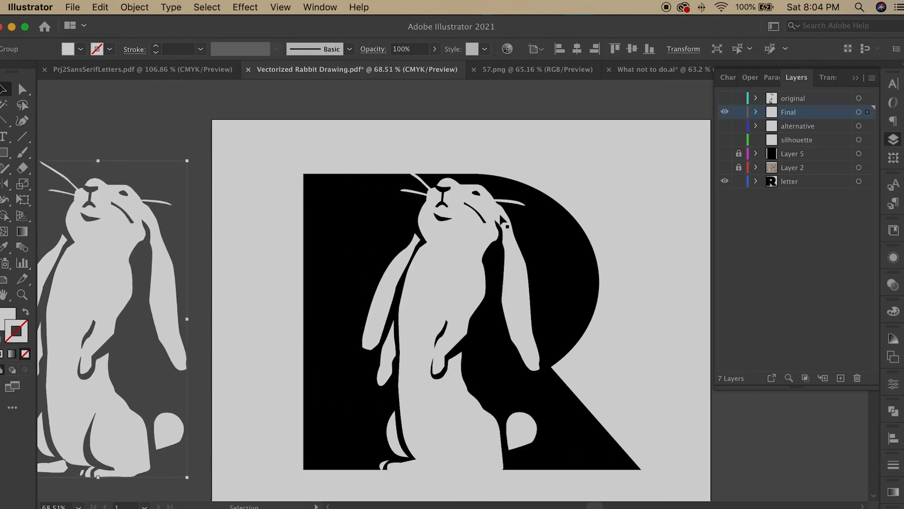
Step: Rotate the rabbit group on the letter slightly further, comparing it against the letter shape
left_click(459, 260)
left_click_drag(541, 160, 550, 152)
left_click(565, 262)
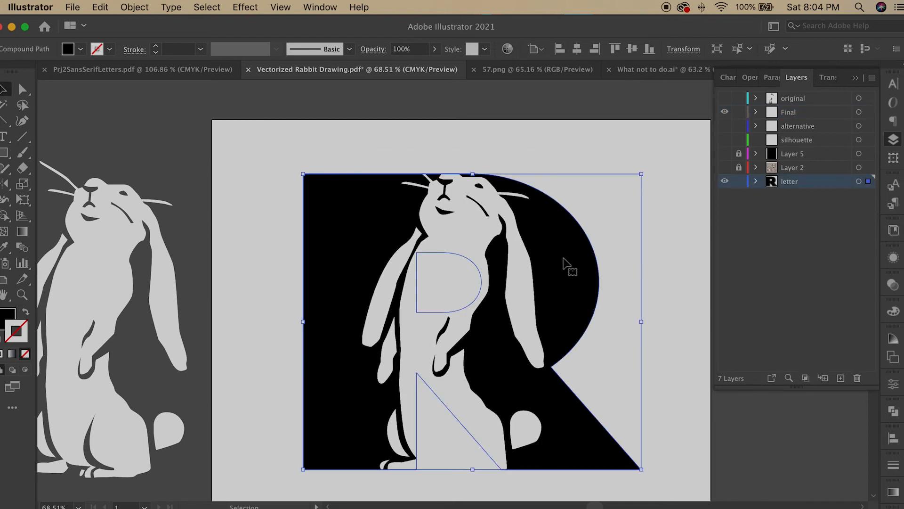
left_click(503, 215)
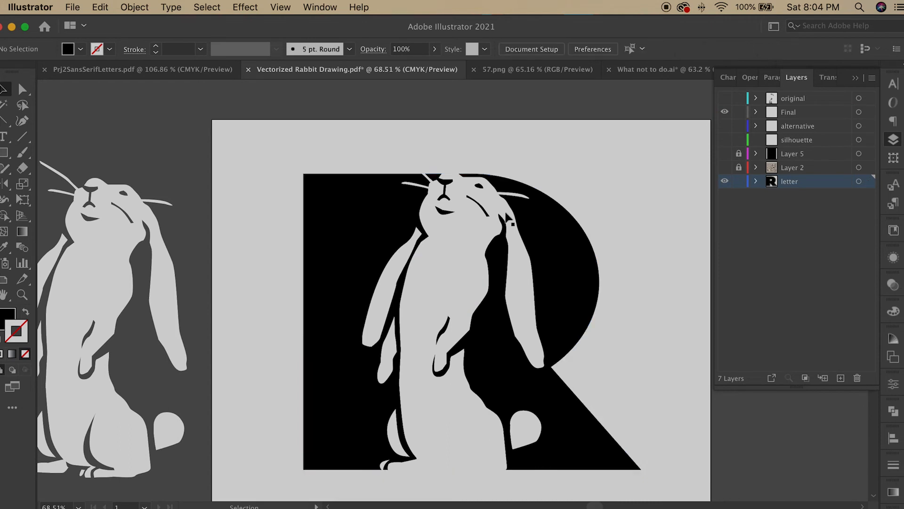
left_click(476, 264)
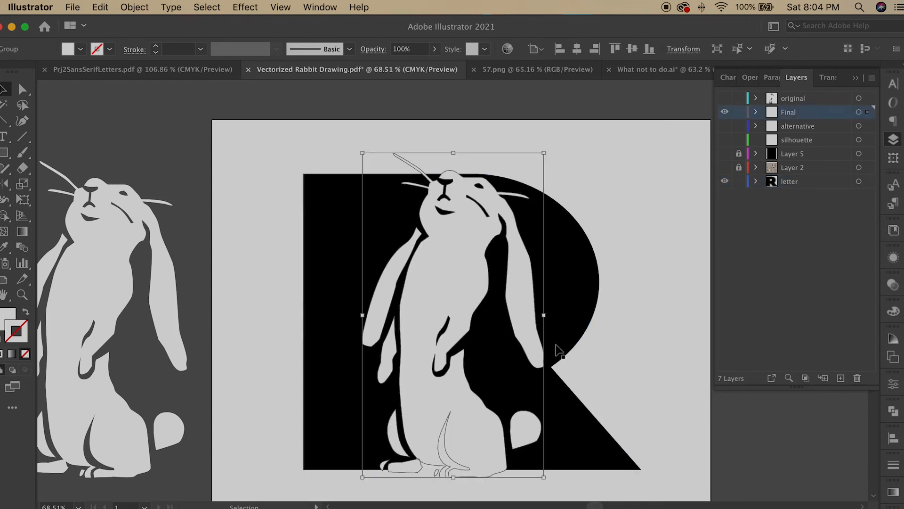
Step: Move the anchor points at the rabbit's right ear tip outward to meet the letter's curved edge
left_click(22, 89)
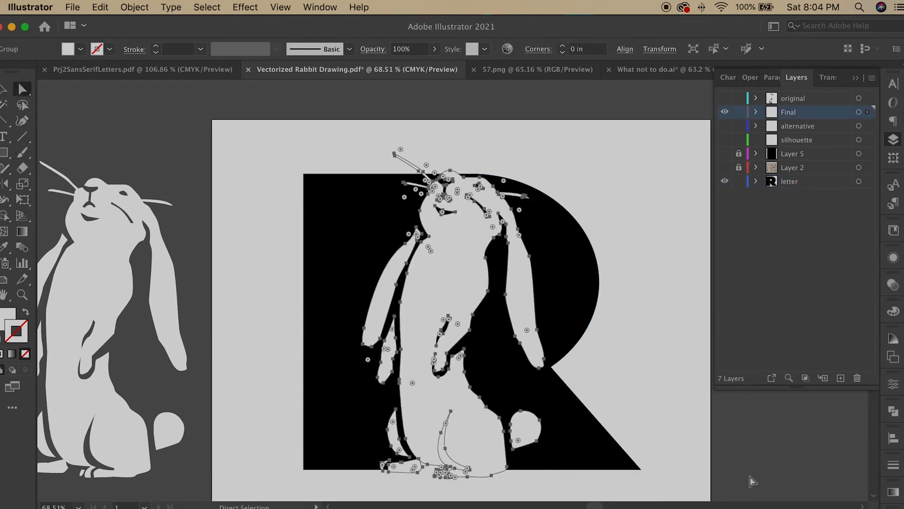
left_click(607, 404)
left_click(546, 369)
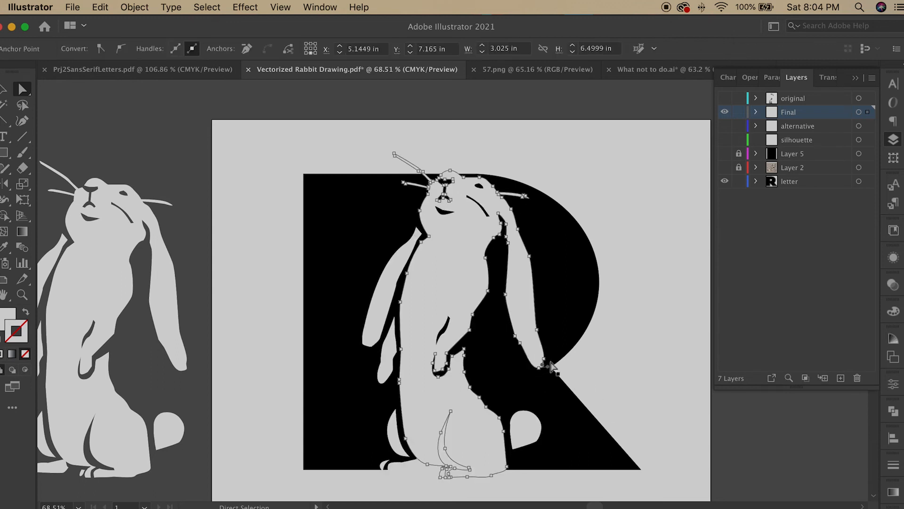
left_click(539, 368, "shift")
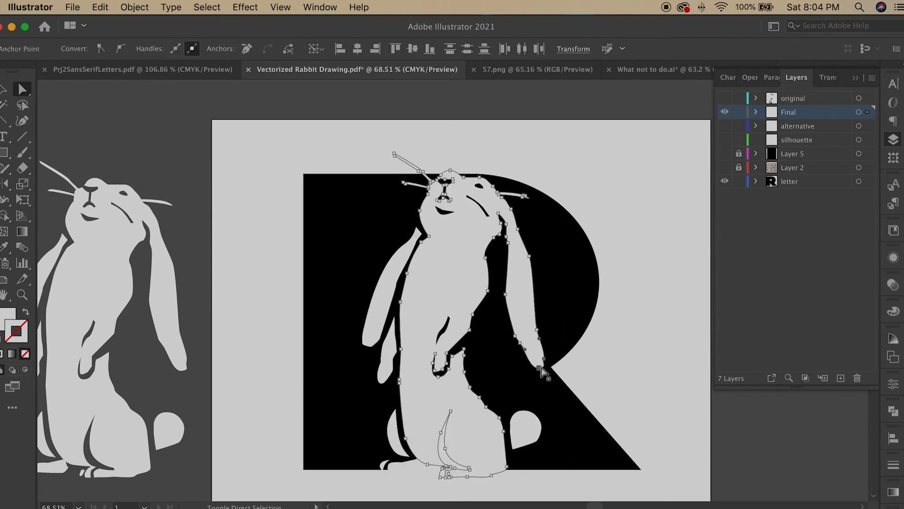
left_click(537, 330, "shift")
left_click_drag(544, 360, 556, 362)
left_click(605, 379)
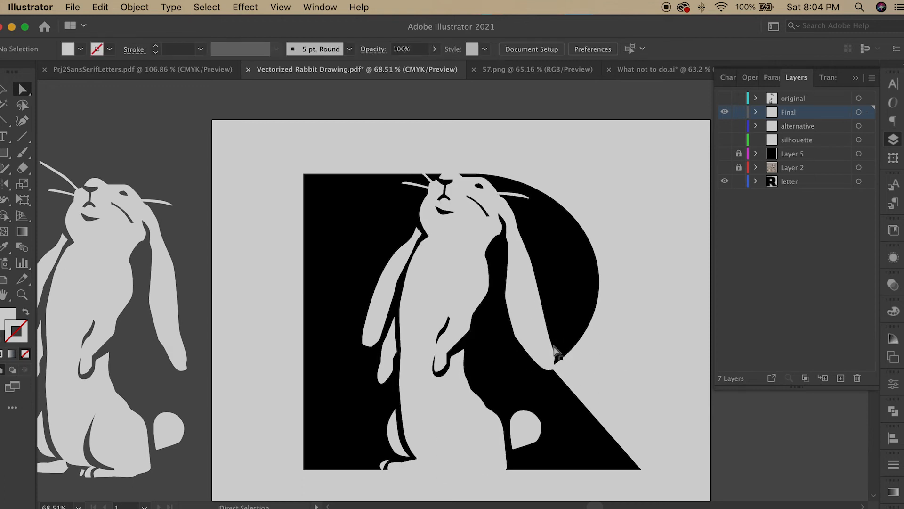
left_click(550, 361)
left_click(556, 333)
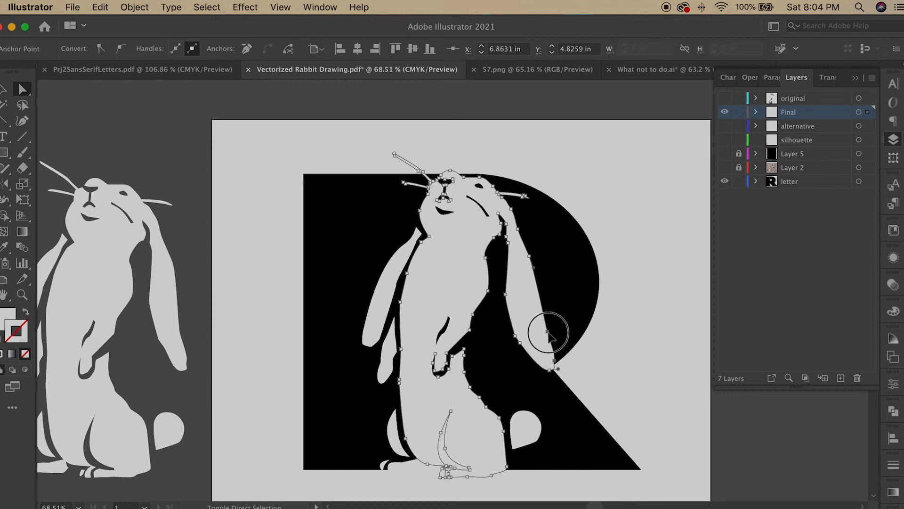
left_click(556, 333)
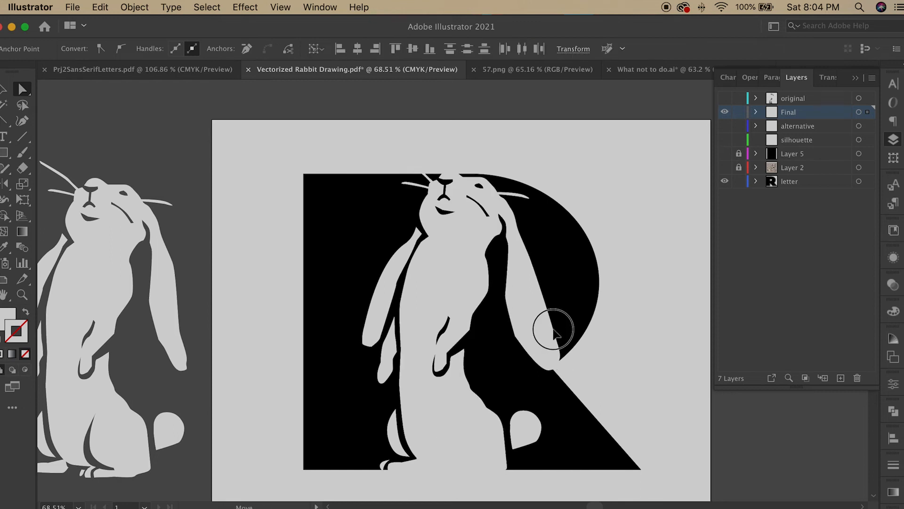
left_click(603, 379)
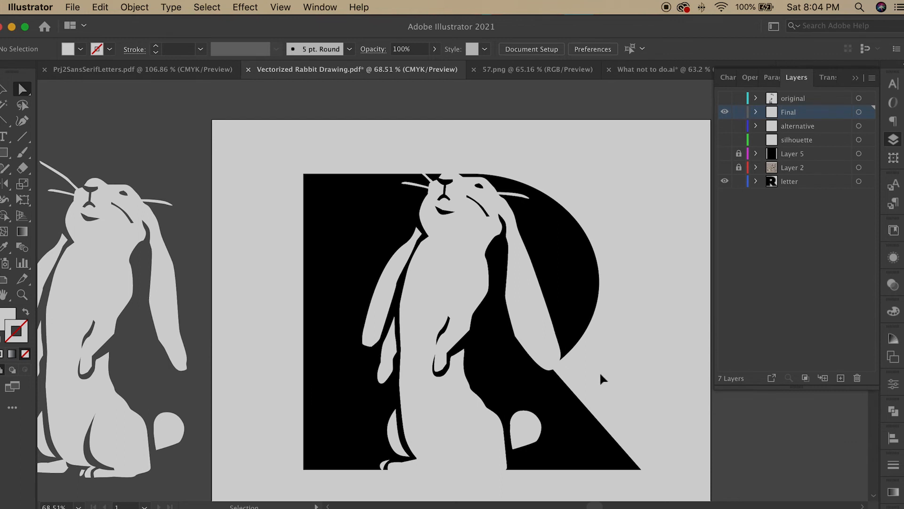
Step: Save the document and save it again as Vectorized Rabbit Drawing.pdf, replacing the existing file with Illustrator Default settings
key("super+s")
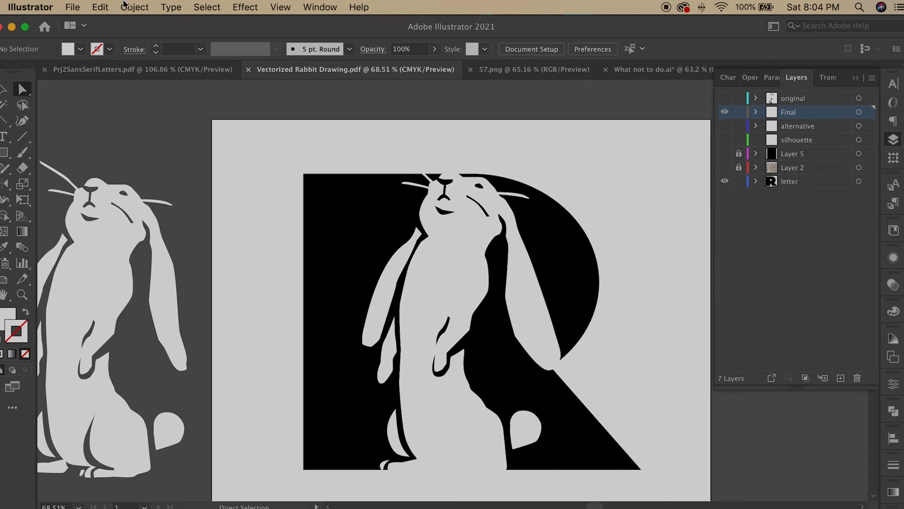
left_click(73, 8)
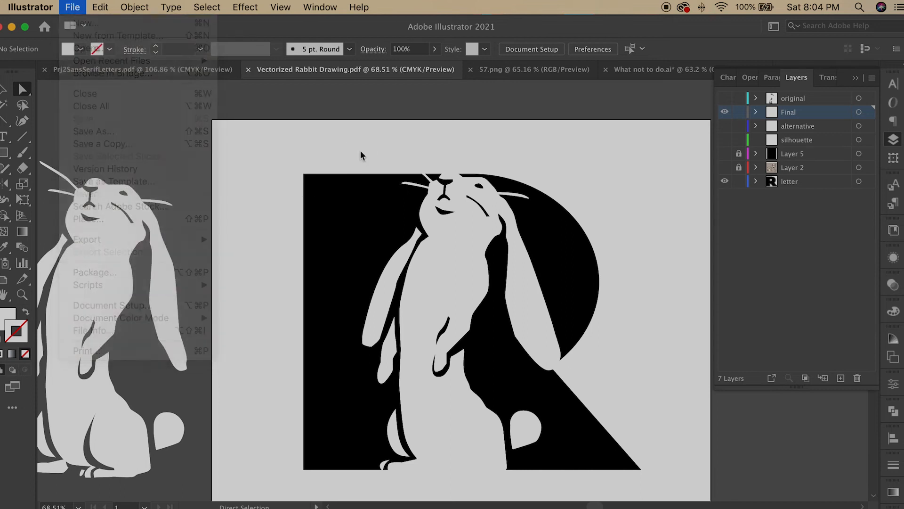
left_click(73, 7)
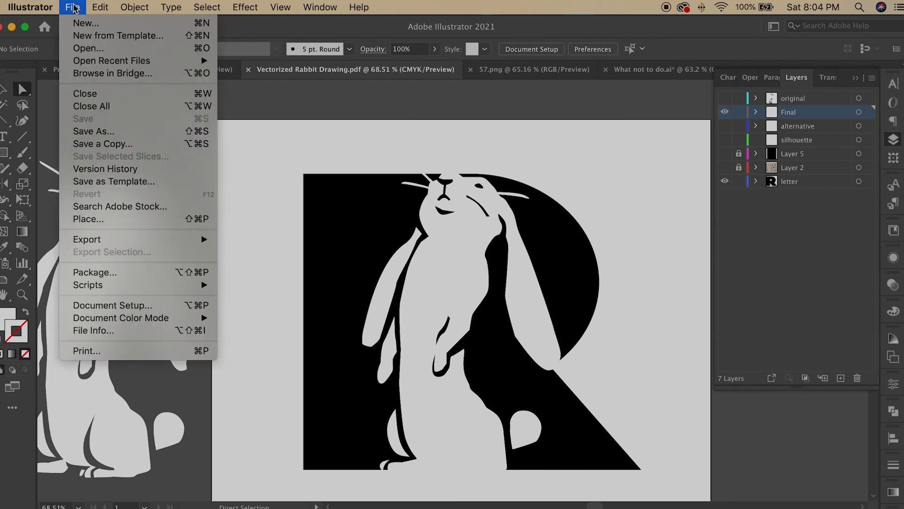
left_click(122, 131)
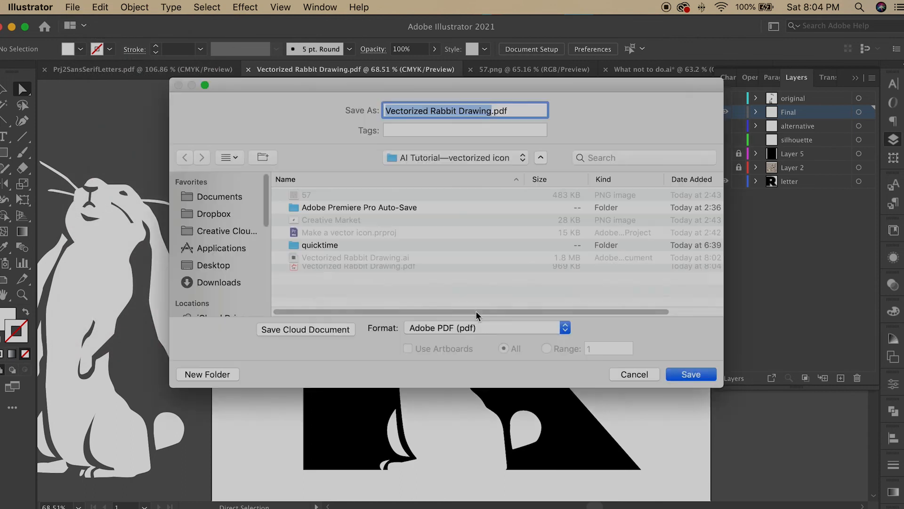
left_click(475, 331)
left_click(475, 324)
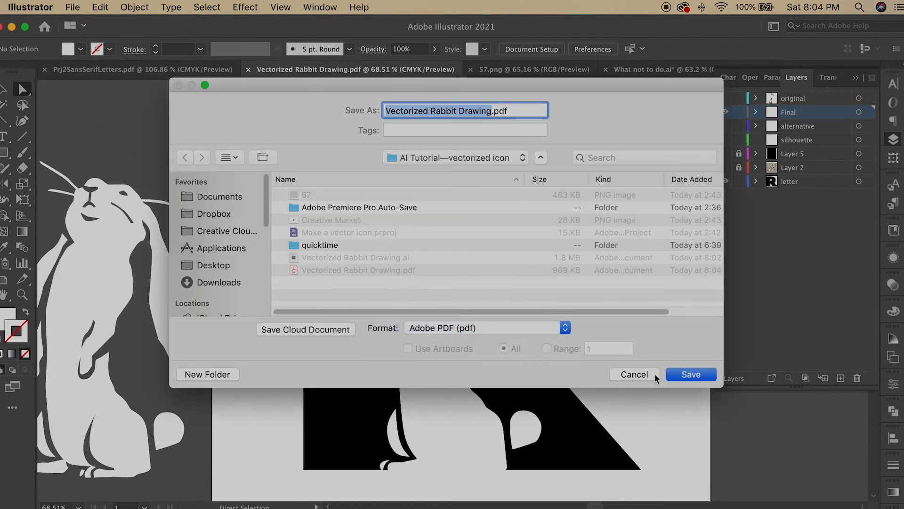
left_click(691, 374)
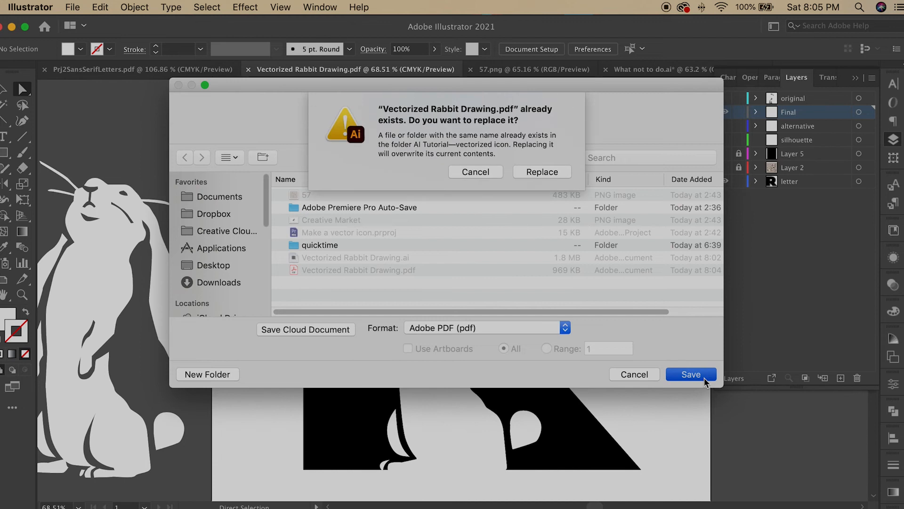
left_click(561, 173)
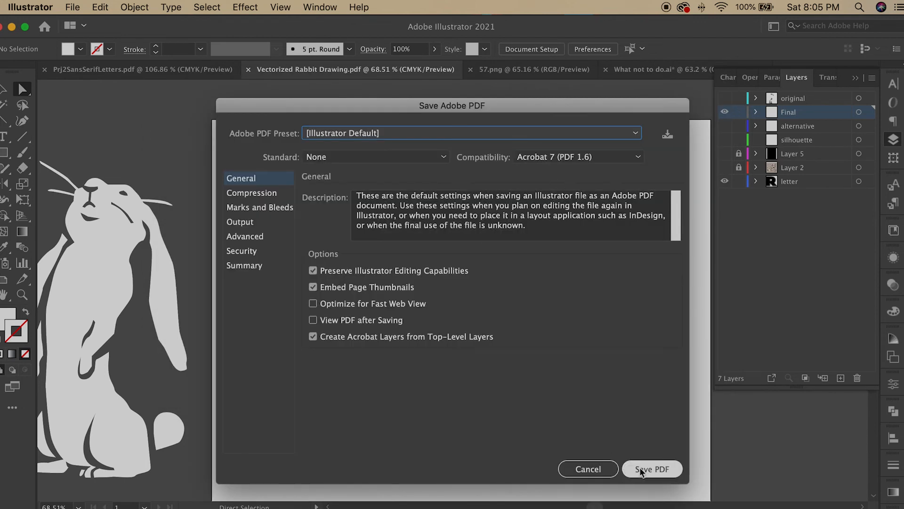
left_click(645, 469)
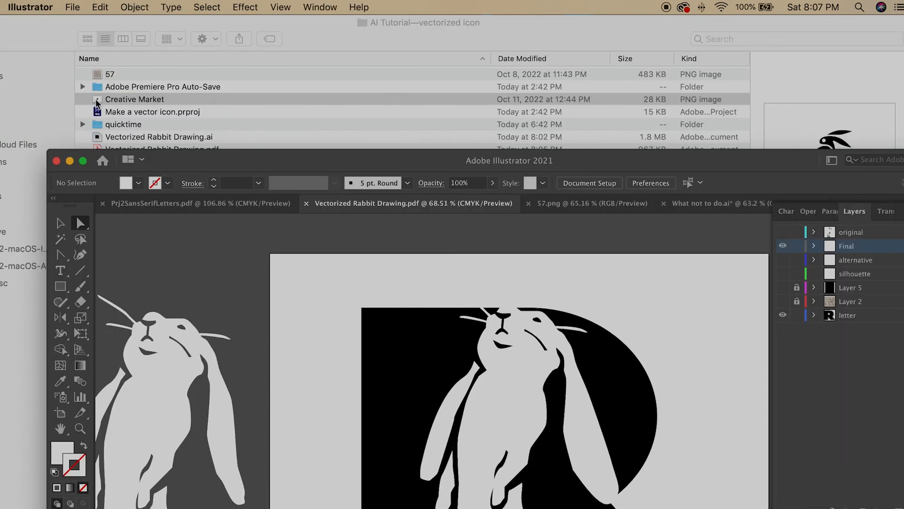
Step: Place the Creative Market rabbit PNG into the document and move it onto a new layer
left_click_drag(97, 100, 335, 289)
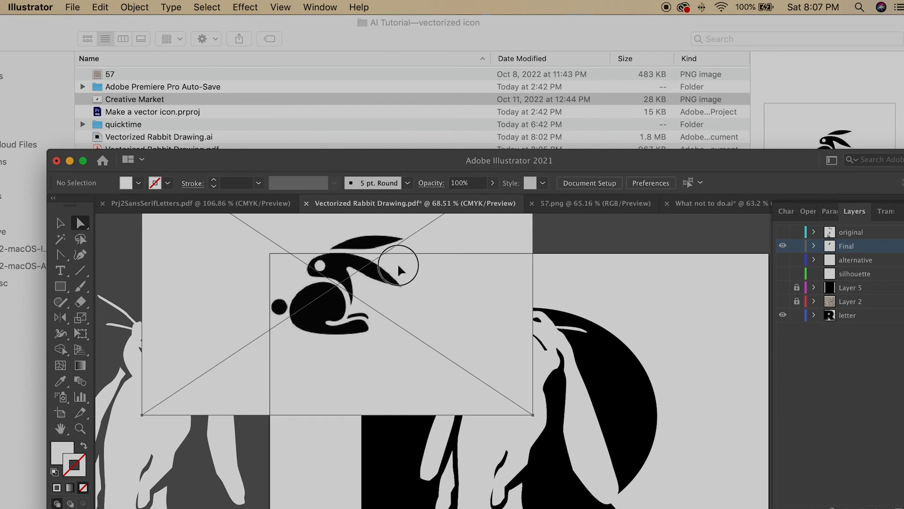
double_click(725, 160)
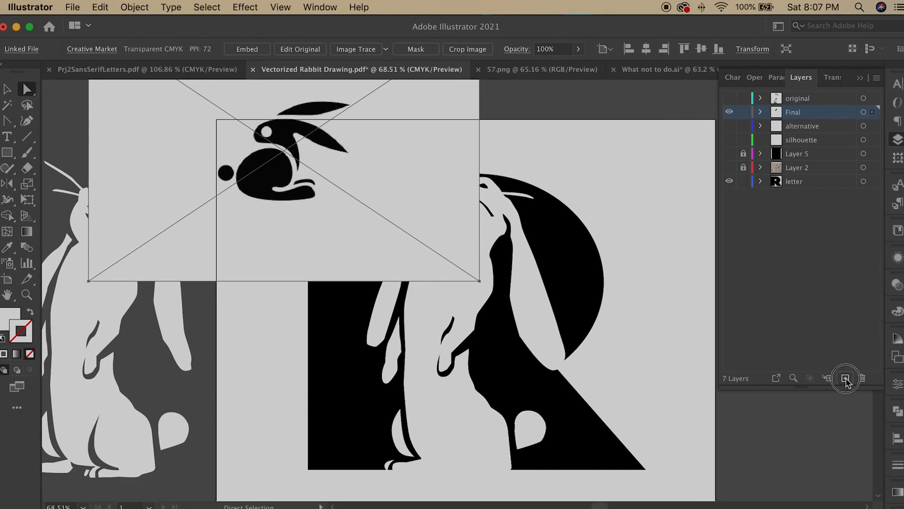
left_click(875, 126)
left_click_drag(877, 127, 874, 112)
Step: Rename the new layer as photo
double_click(803, 113)
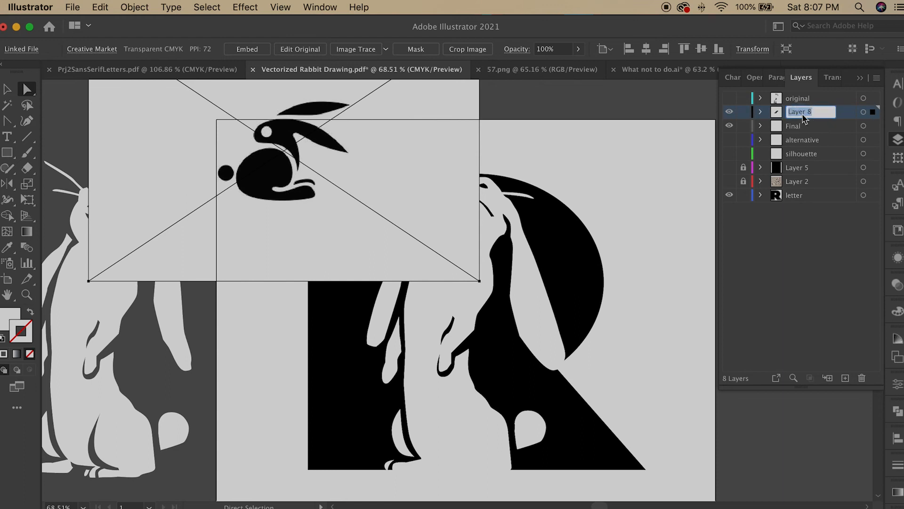
type("photo")
key("Return")
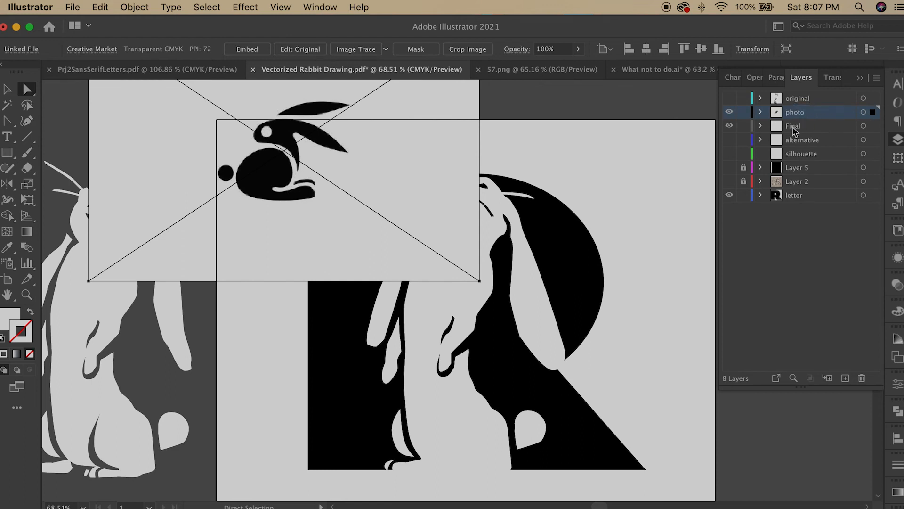
Step: Hide the Final layer and zoom in on the placed rabbit image
left_click(729, 126)
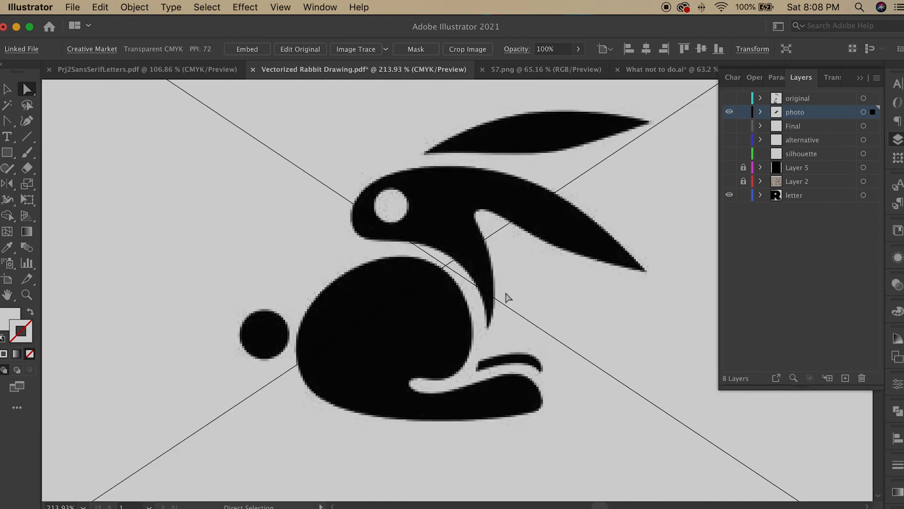
scroll(507, 297, "up", 3)
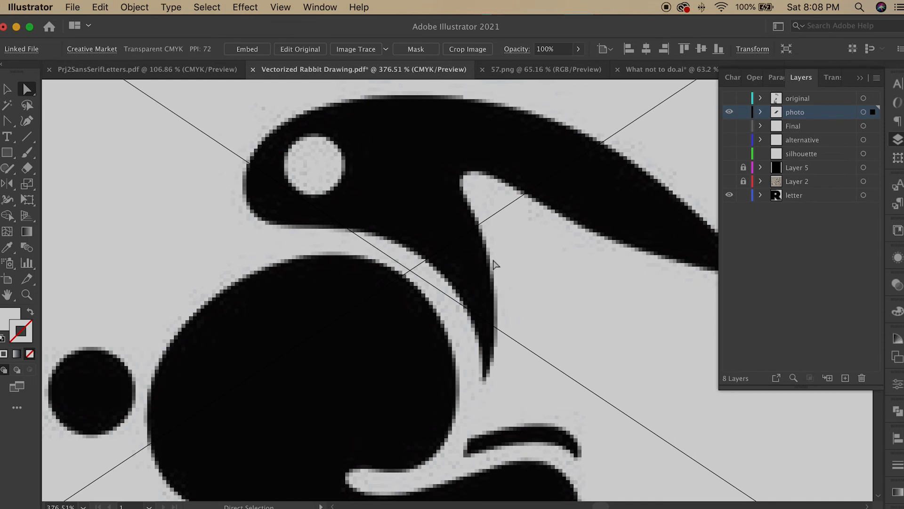
scroll(494, 264, "down", 3)
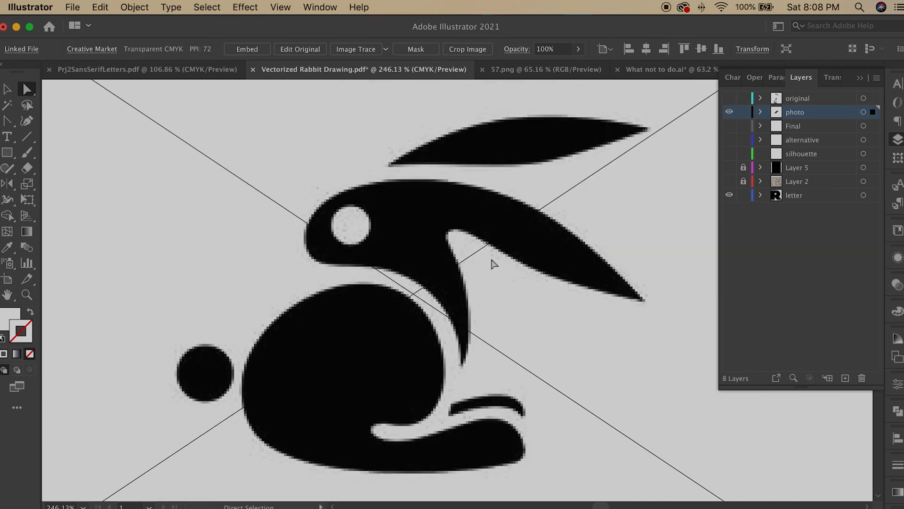
Step: Open Image Trace and preview a Black and White trace of the rabbit image
left_click(320, 7)
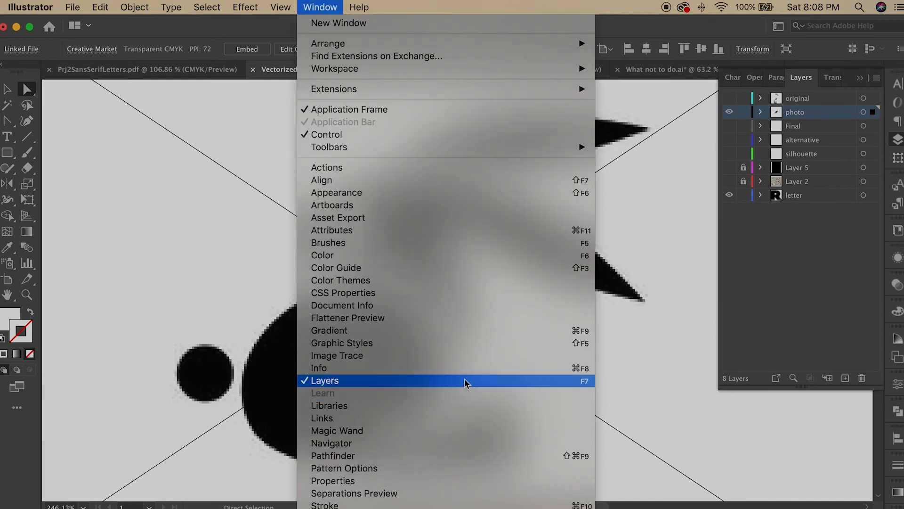
left_click(451, 357)
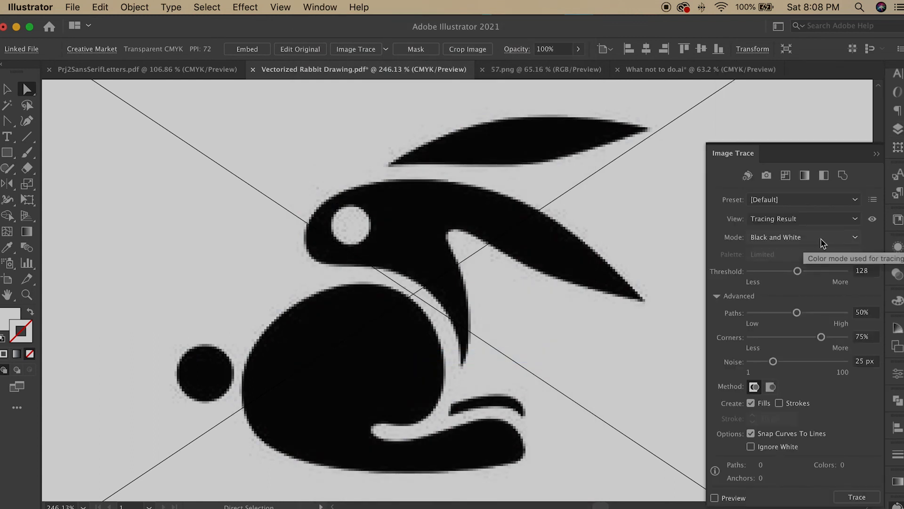
left_click(822, 237)
left_click(772, 282)
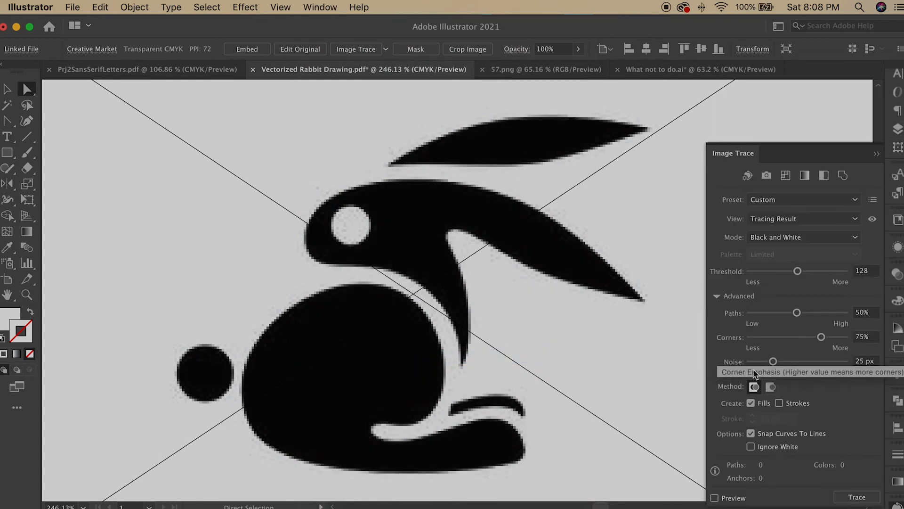
left_click(715, 498)
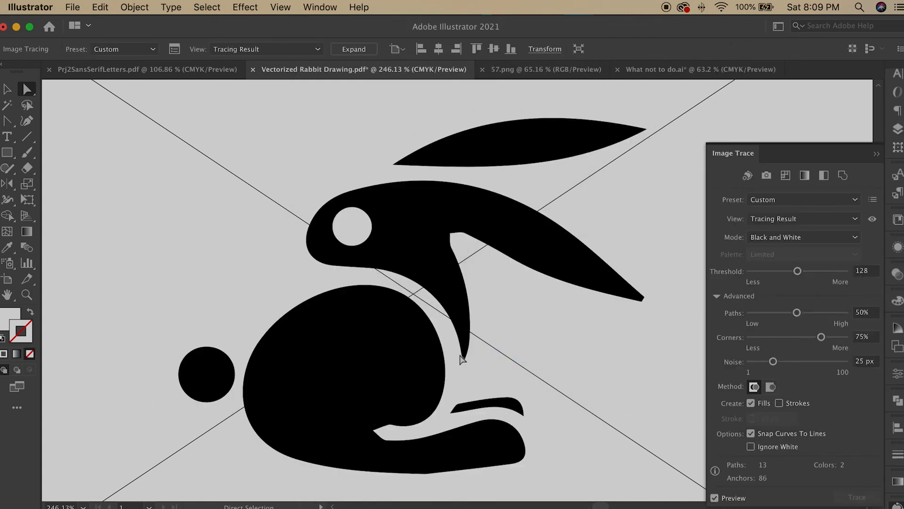
scroll(500, 333, "down", 2)
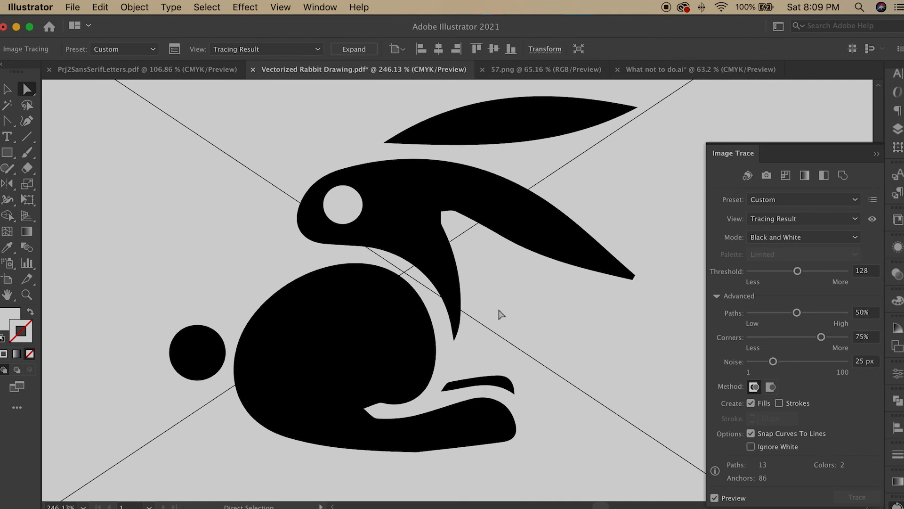
Step: Tune the black-and-white trace to Threshold 135, Paths 78%, Corners 64%, Noise 10 px, and enable Ignore White
scroll(499, 311, "up", 5)
scroll(500, 311, "down", 5)
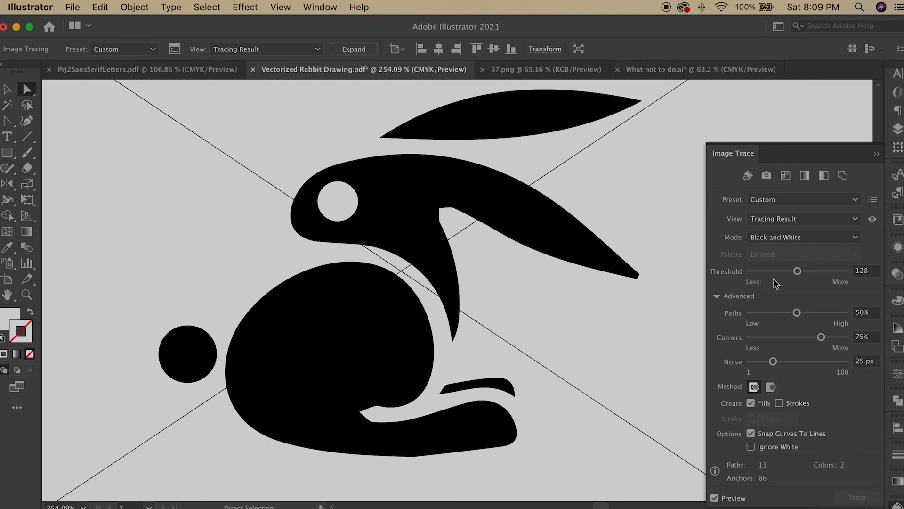
left_click_drag(798, 272, 805, 275)
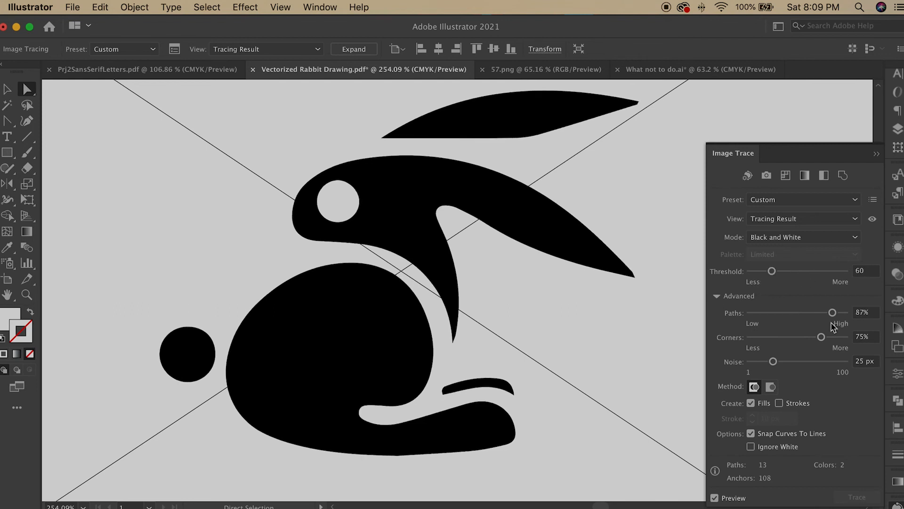
left_click(772, 271)
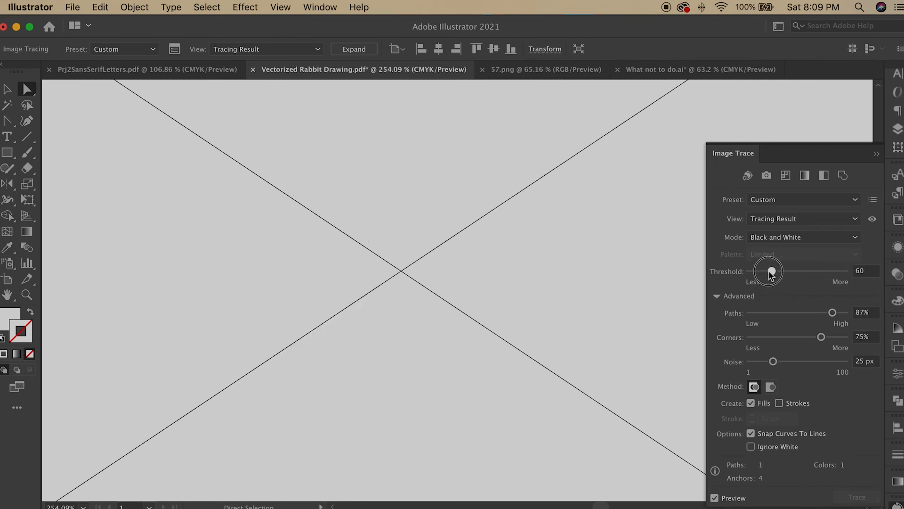
mouse_move(771, 272)
left_mouse_down()
mouse_move(756, 273)
mouse_move(781, 281)
mouse_move(810, 273)
left_mouse_up()
left_click_drag(832, 313, 686, 315)
left_click_drag(751, 313, 775, 362)
left_click_drag(842, 313, 777, 312)
left_click_drag(810, 271, 772, 271)
left_click_drag(777, 313, 819, 313)
left_click_drag(771, 272, 794, 271)
mouse_move(820, 312)
left_mouse_down()
mouse_move(794, 313)
mouse_move(846, 312)
mouse_move(835, 313)
left_mouse_up()
left_click_drag(761, 337, 811, 338)
left_click_drag(772, 362, 837, 362)
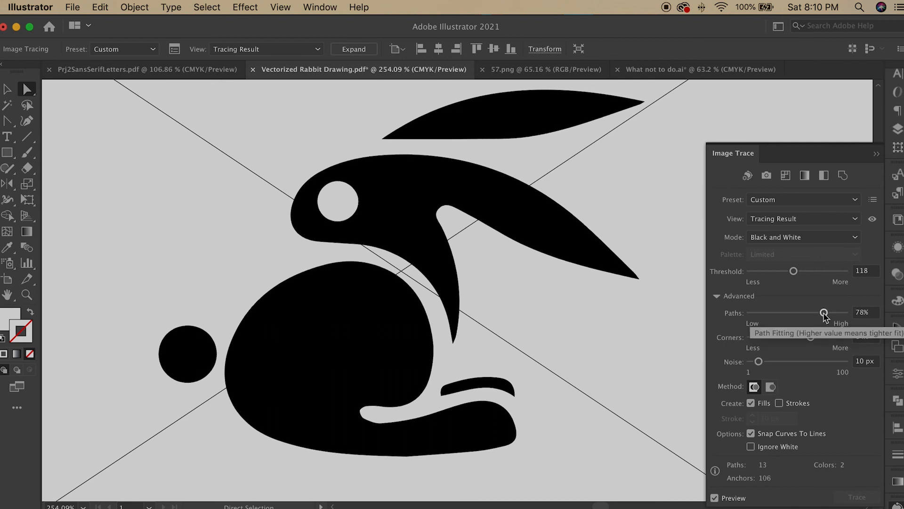
left_click_drag(794, 272, 801, 272)
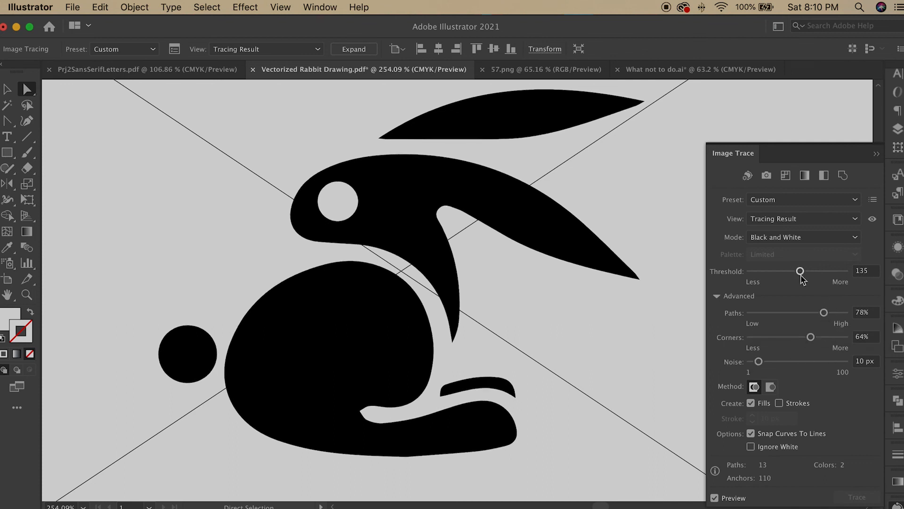
left_click(752, 447)
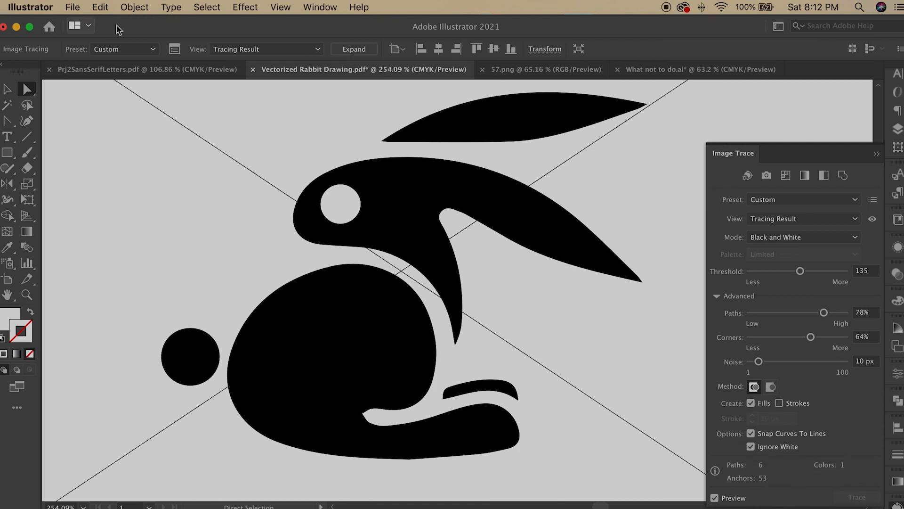
Step: Expand the image trace into editable vector paths
left_click(134, 7)
mouse_move(223, 408)
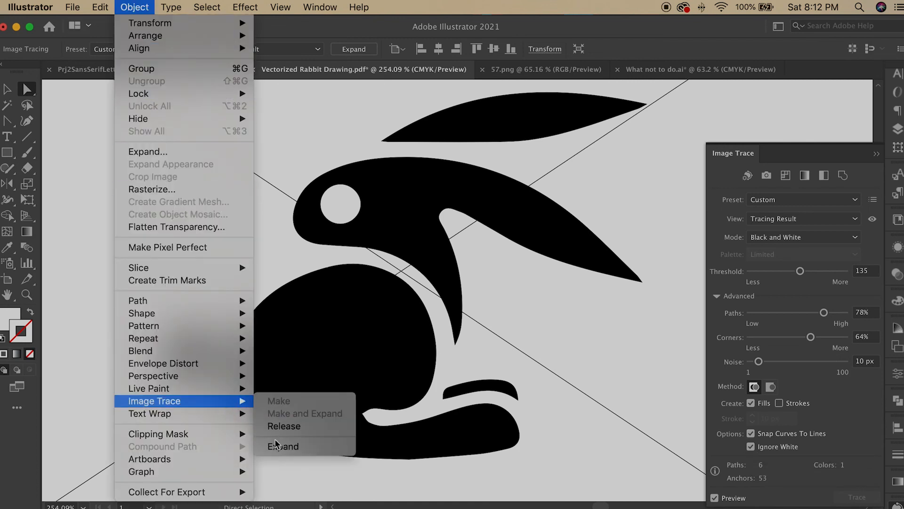
left_click(285, 449)
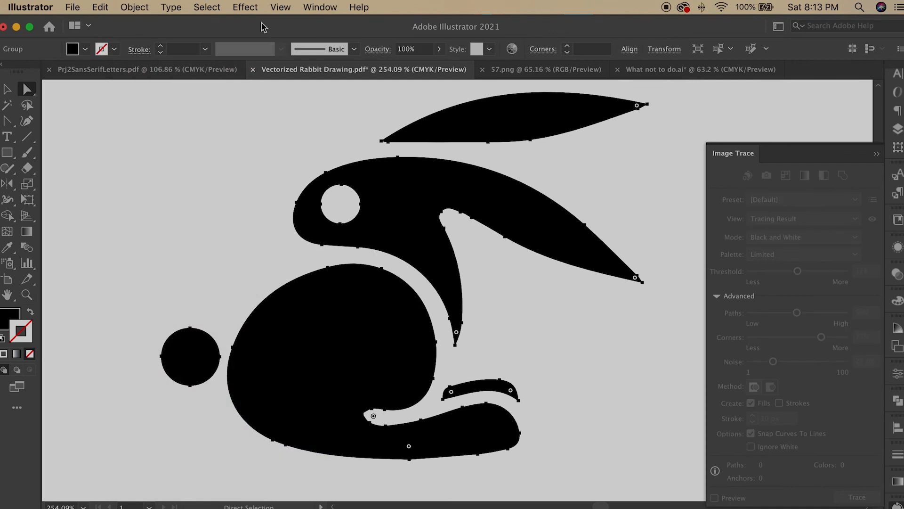
Step: Inspect the expanded rabbit paths in Outline view, then switch back to GPU Preview
left_click(281, 7)
left_click(282, 23)
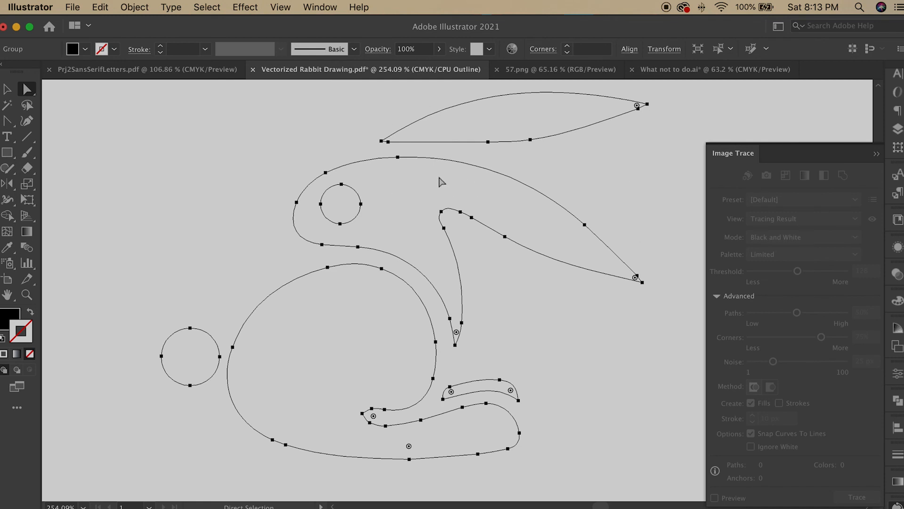
left_click(280, 7)
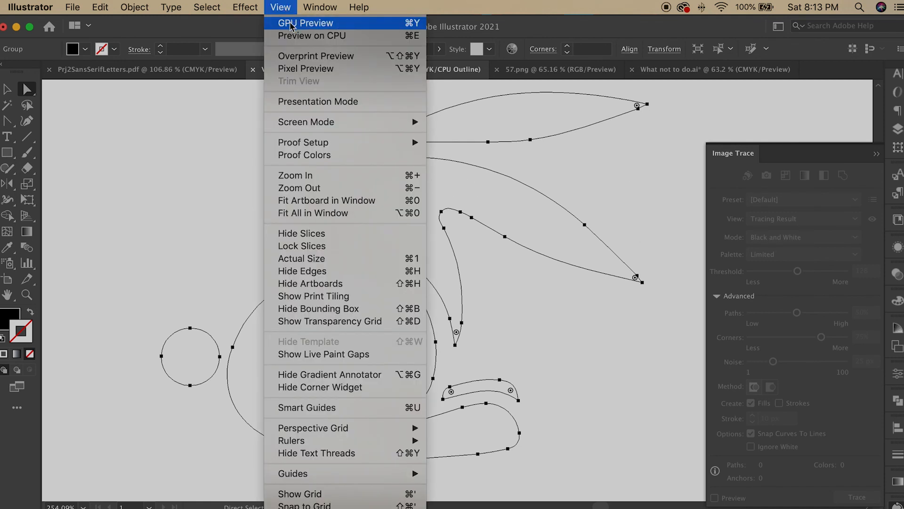
left_click(291, 24)
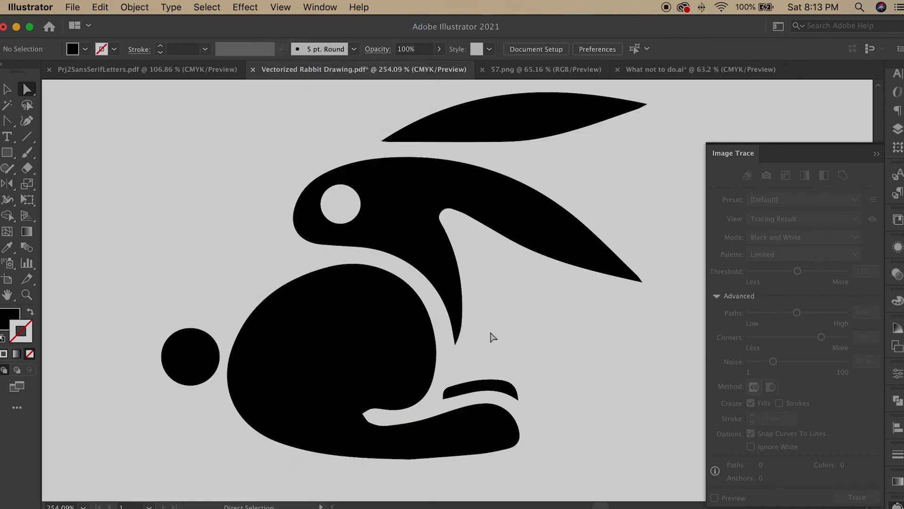
Step: Make the letter layer visible and fit the artboard in the window
left_click(898, 128)
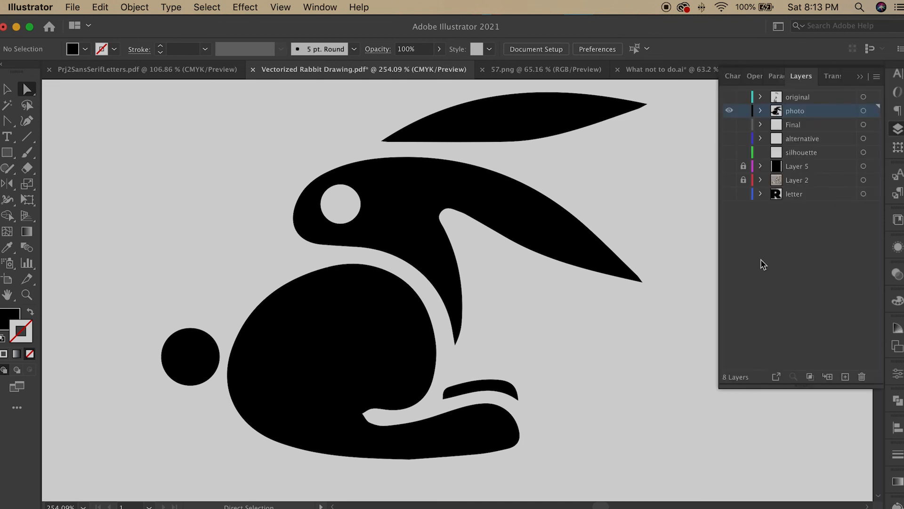
left_click(729, 194)
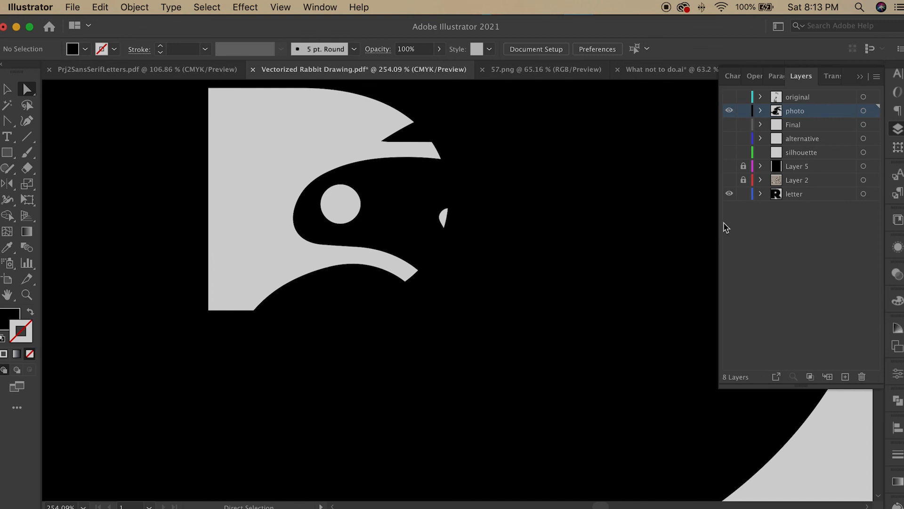
key("super+0")
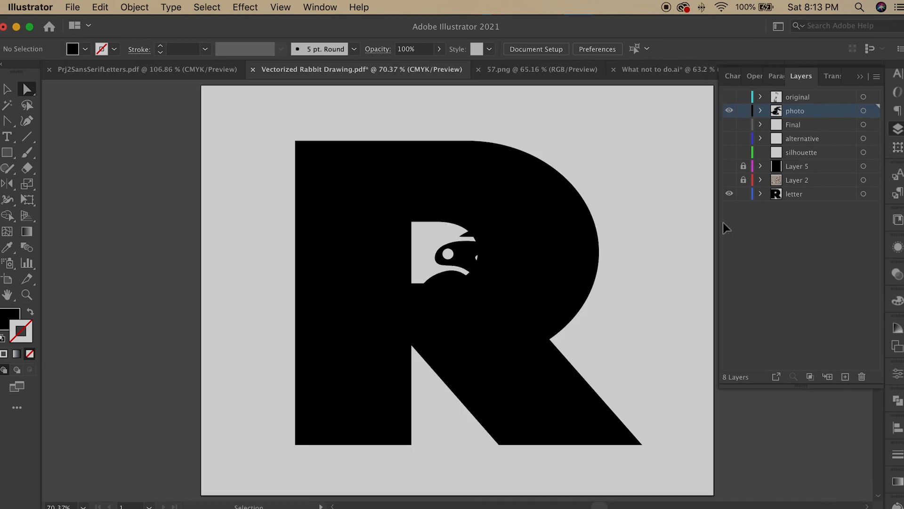
Step: Select the traced rabbit and set its fill to white, K 0% in the Grayscale color mode
key("v")
left_click(487, 257)
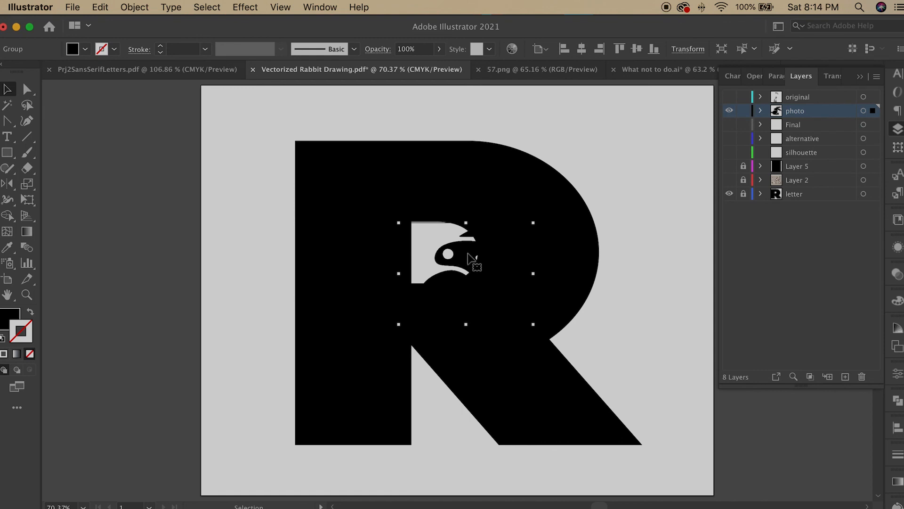
left_click(898, 300)
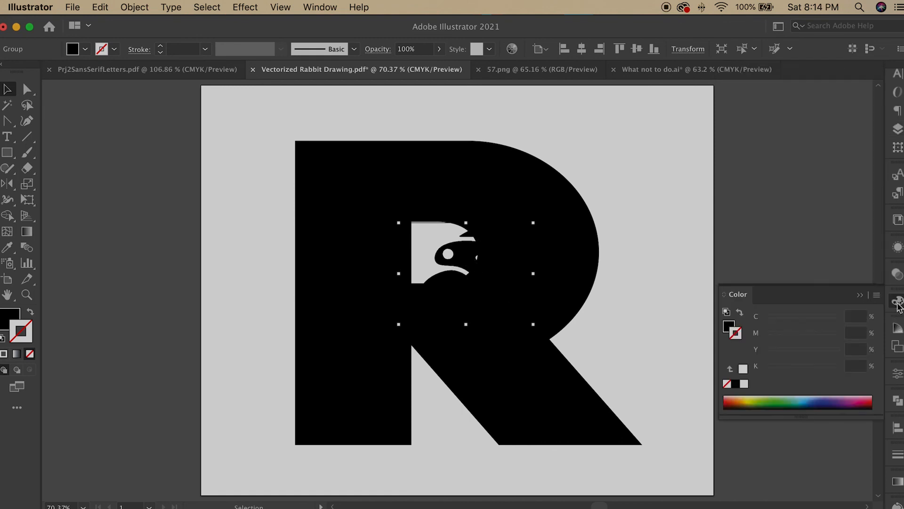
left_click(729, 326)
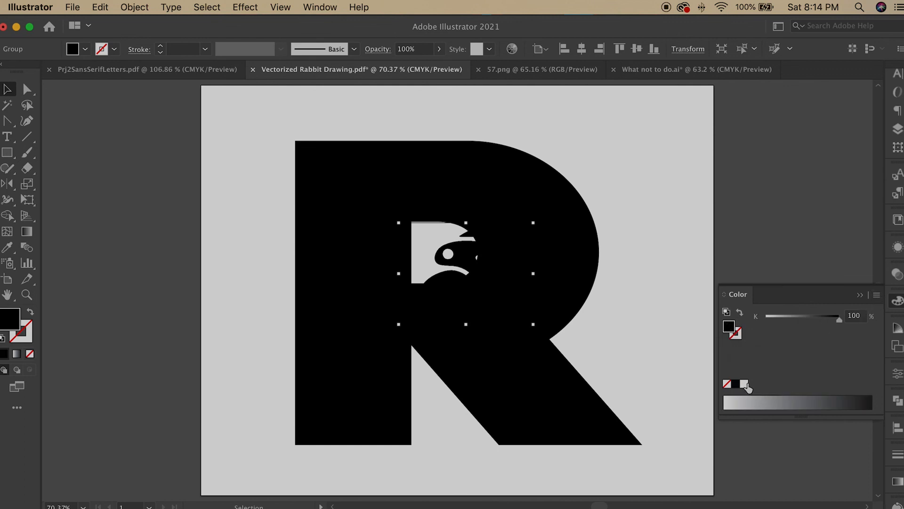
left_click(876, 295)
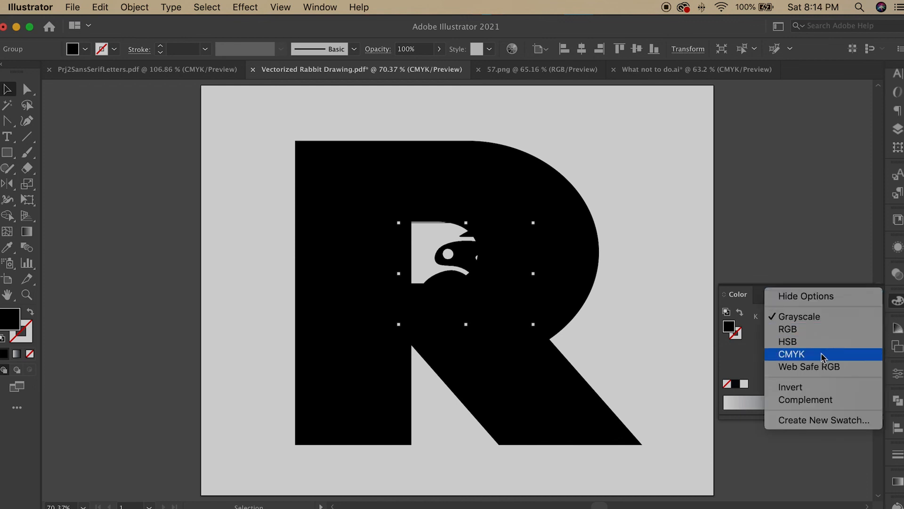
left_click(848, 317)
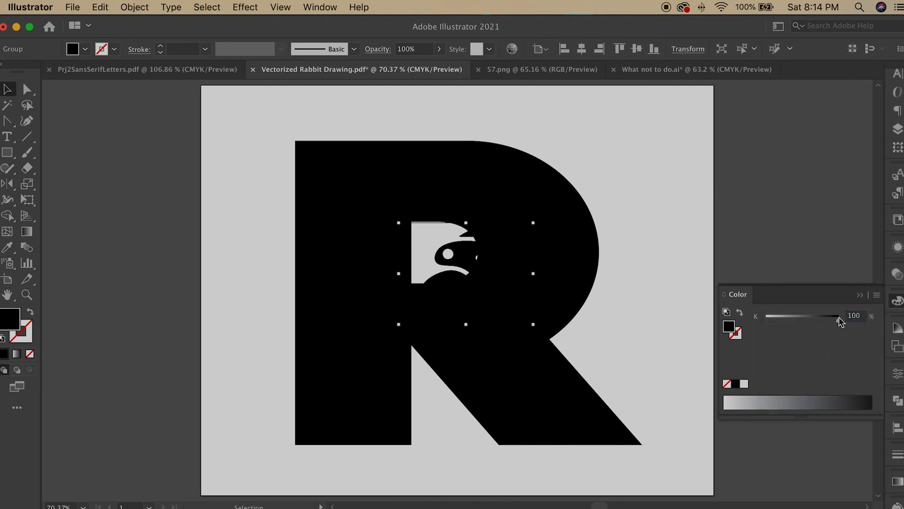
left_click_drag(839, 321, 734, 335)
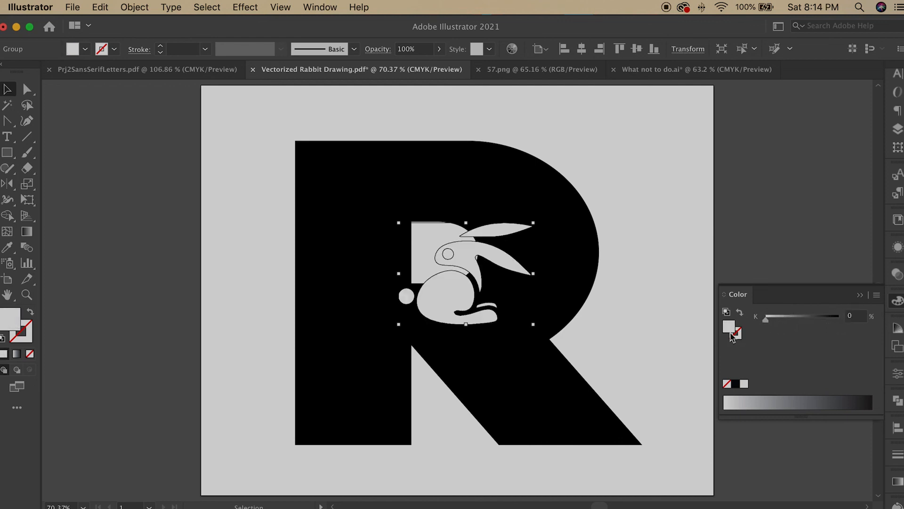
Step: Enlarge and reposition the white rabbit so it fills the letter R, then deselect it
left_click(674, 310)
left_click(461, 302)
left_click_drag(533, 326, 682, 423)
left_click_drag(517, 351, 460, 376)
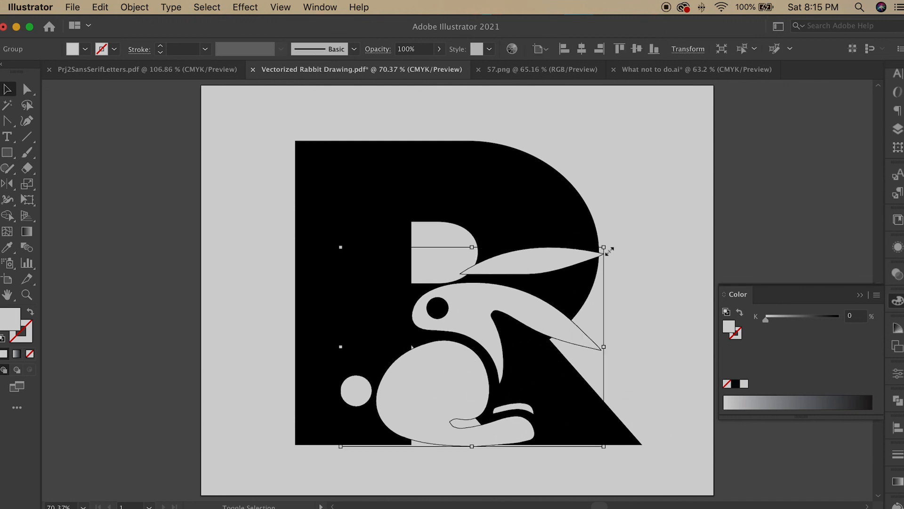
left_click_drag(606, 250, 660, 208)
mouse_move(471, 287)
left_mouse_down()
mouse_move(414, 293)
mouse_move(443, 278)
mouse_move(484, 295)
left_mouse_up()
left_click_drag(506, 215, 507, 203)
left_click_drag(517, 266, 409, 261)
left_click_drag(563, 198, 599, 171)
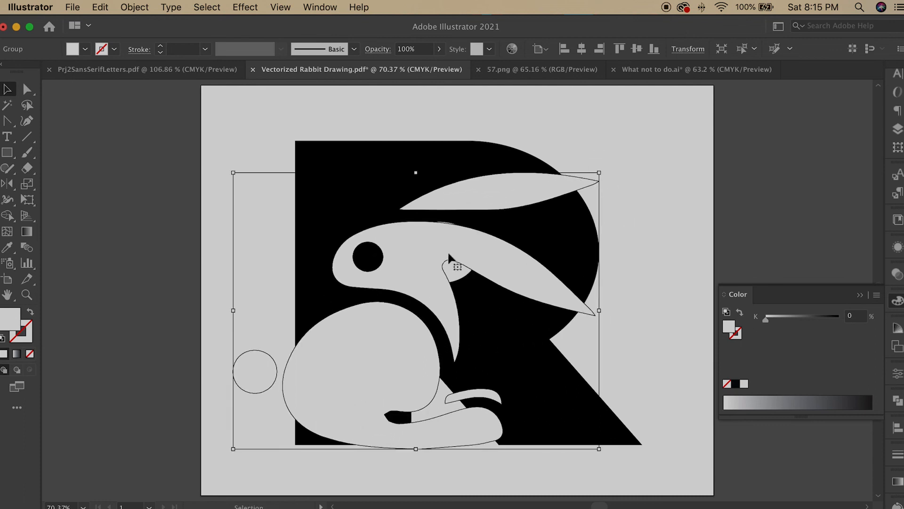
left_click_drag(448, 254, 489, 255)
left_click_drag(639, 170, 654, 160)
left_click_drag(522, 248, 493, 248)
left_click(648, 372)
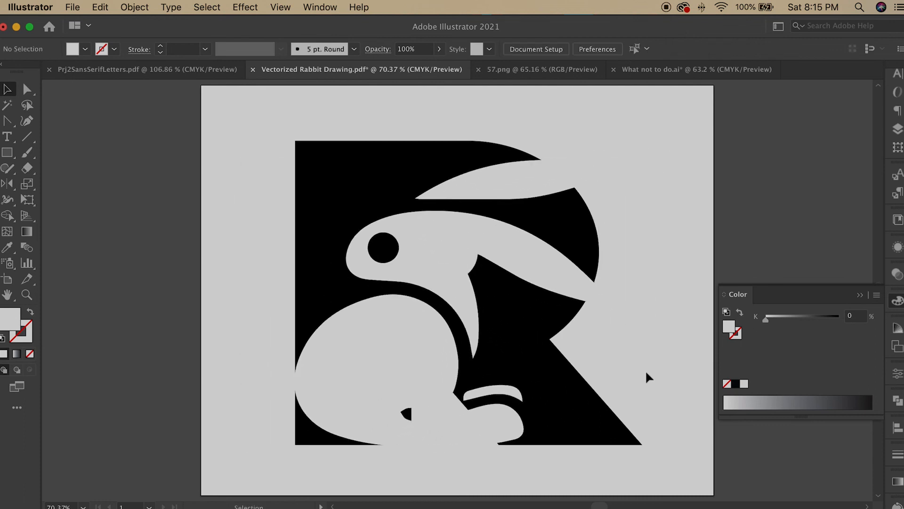